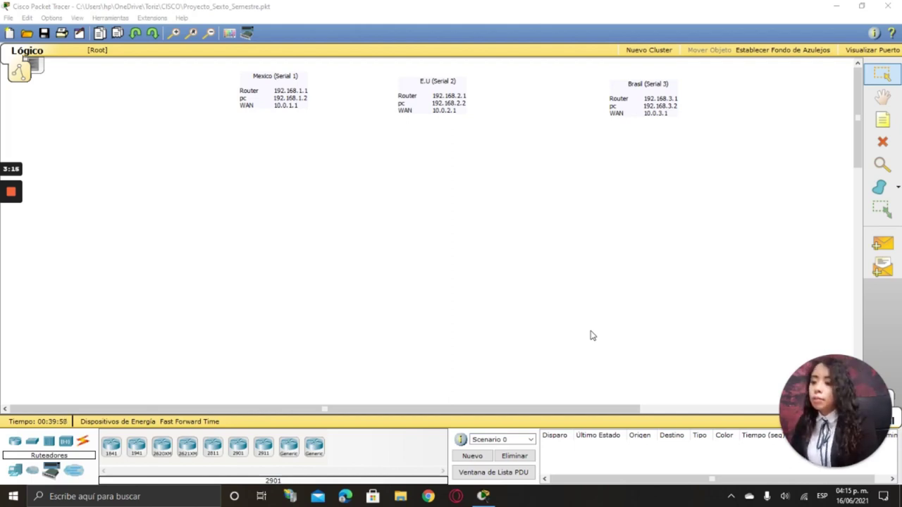
pyautogui.moveTo(11, 225)
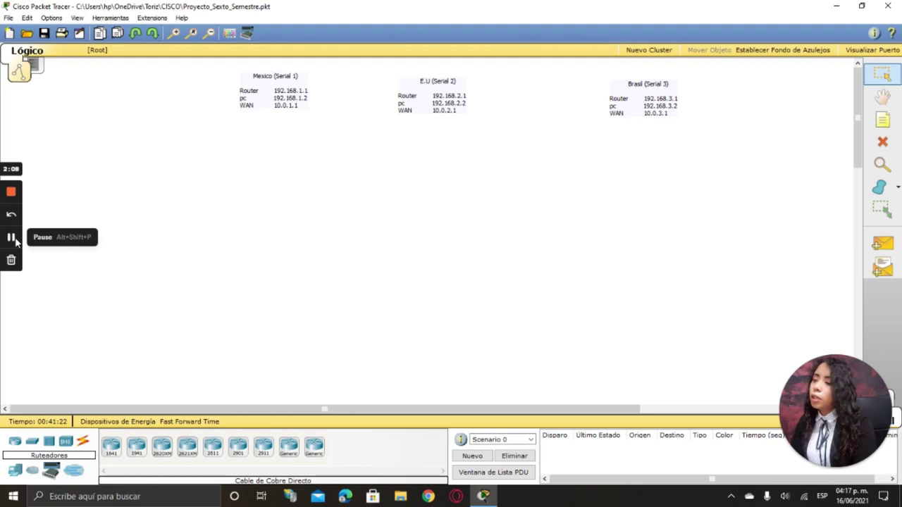
pyautogui.click(12, 239)
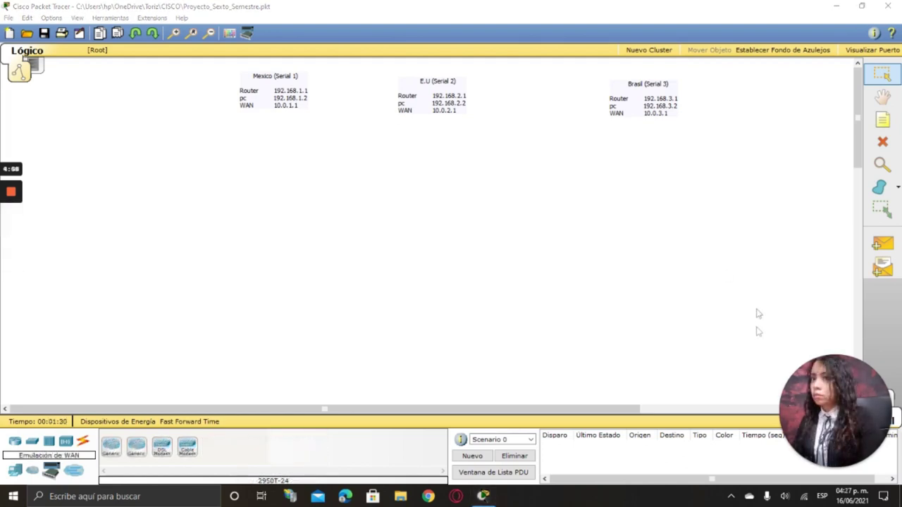
# Step: Move the E.U (Serial 2) address note slightly to the right and up
pyautogui.moveTo(443, 114); pyautogui.dragTo(465, 110)
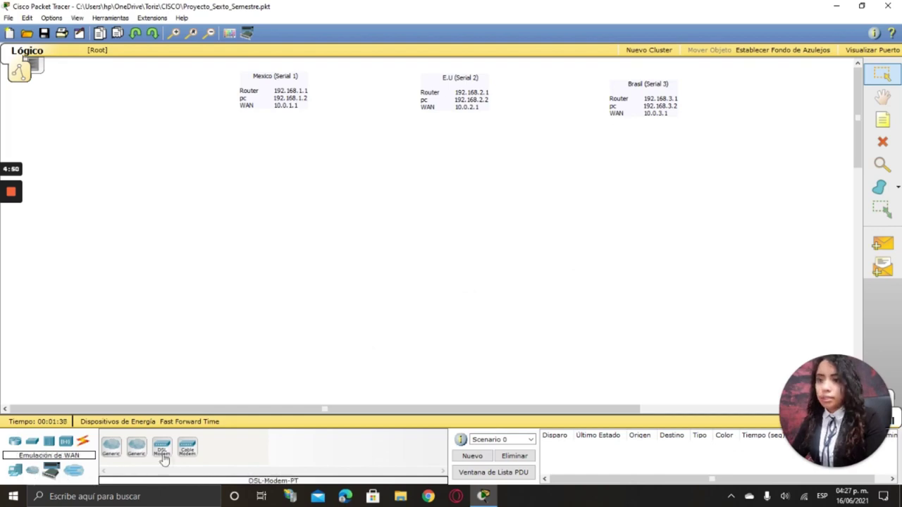
pyautogui.click(111, 447)
pyautogui.click(467, 232)
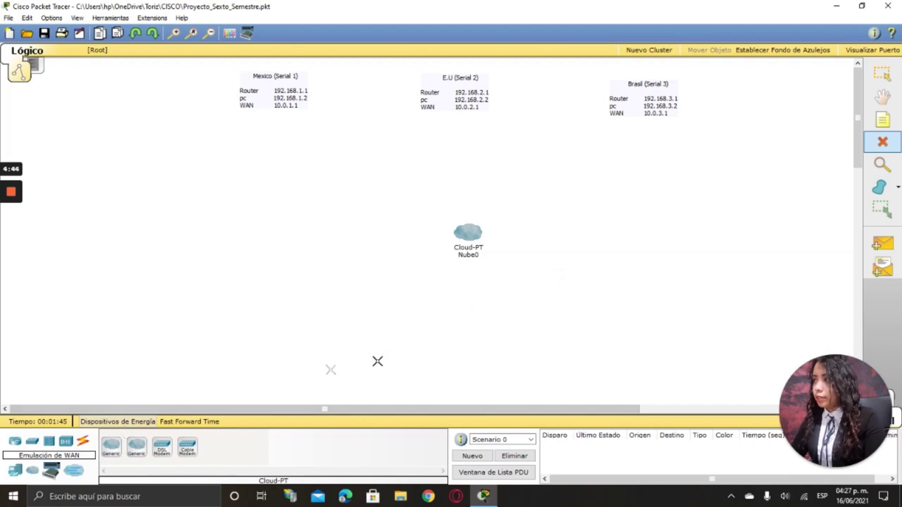
pyautogui.click(465, 234)
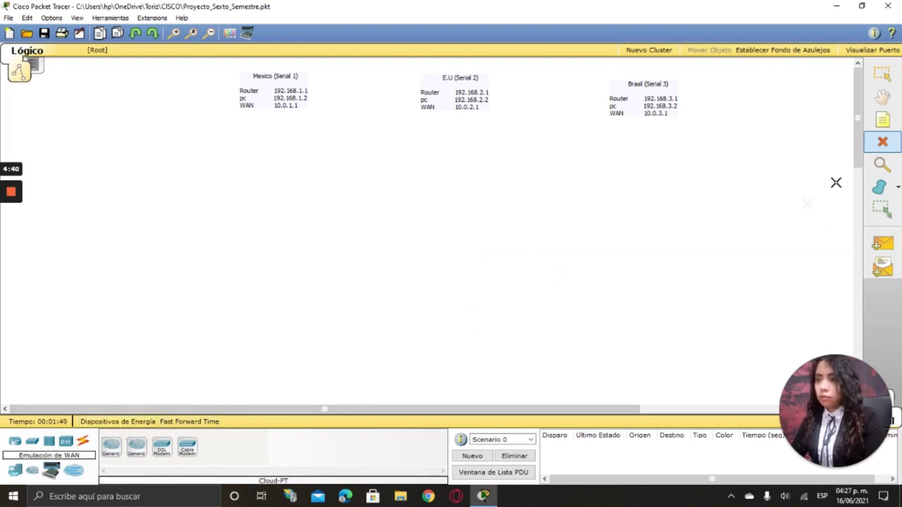
pyautogui.click(882, 120)
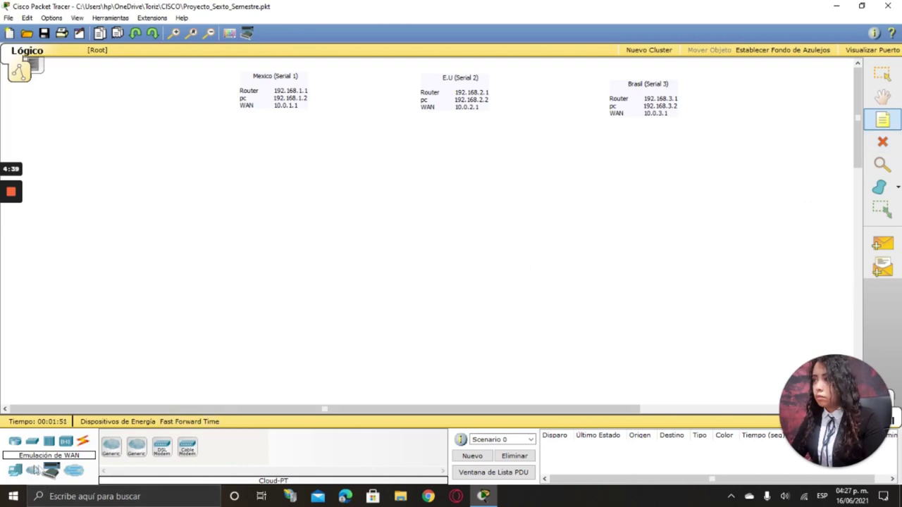
# Step: Place a generic Cloud-PT in the middle of the workspace and rename it Nube1
pyautogui.click(459, 239)
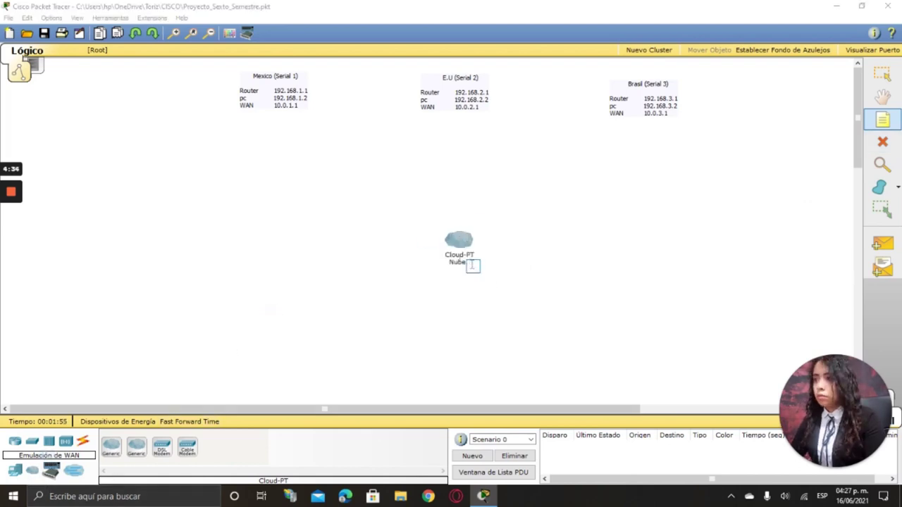
pyautogui.click(458, 259)
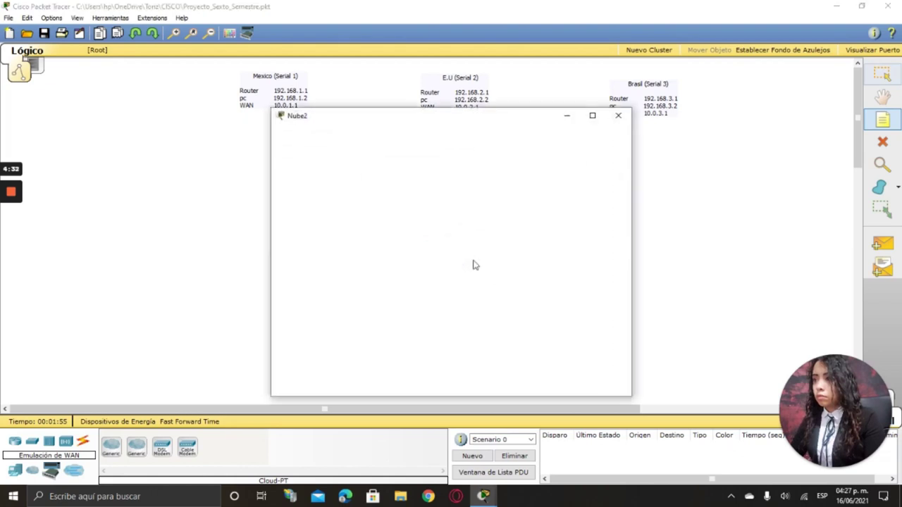
pyautogui.click(618, 118)
pyautogui.click(471, 263)
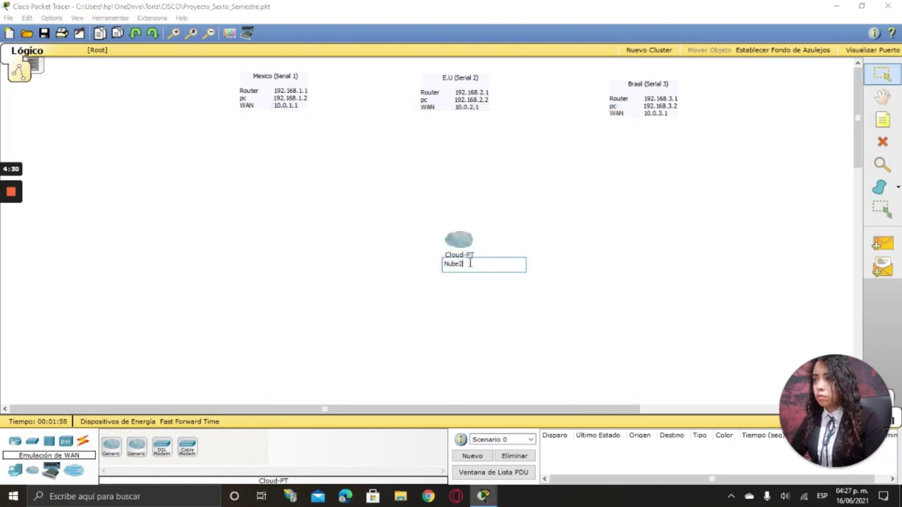
pyautogui.press('BackSpace')
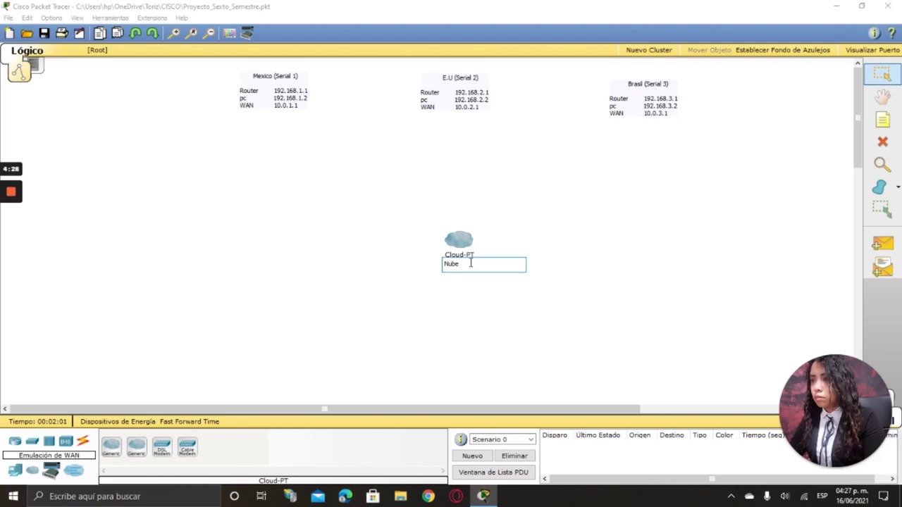
pyautogui.write('1')
pyautogui.click(557, 246)
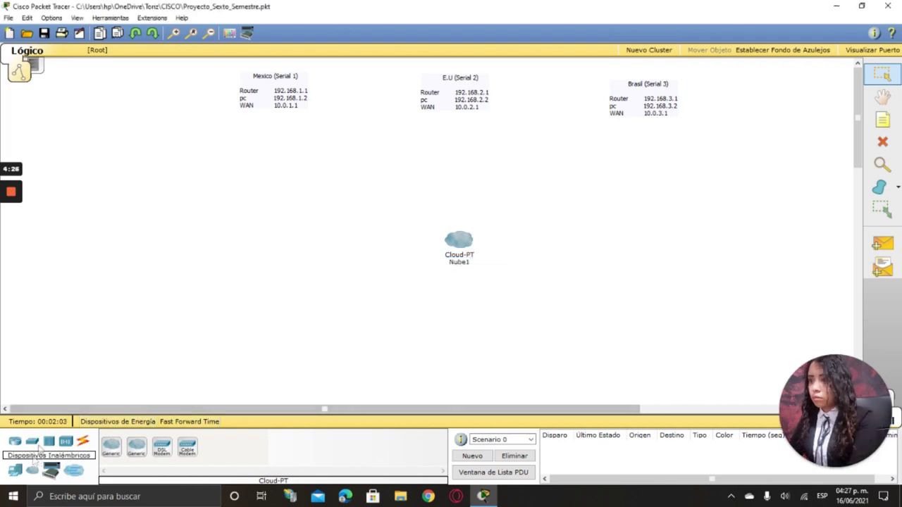
# Step: Place three generic Router-PT devices around the cloud, two on its left and one on its right
pyautogui.click(14, 442)
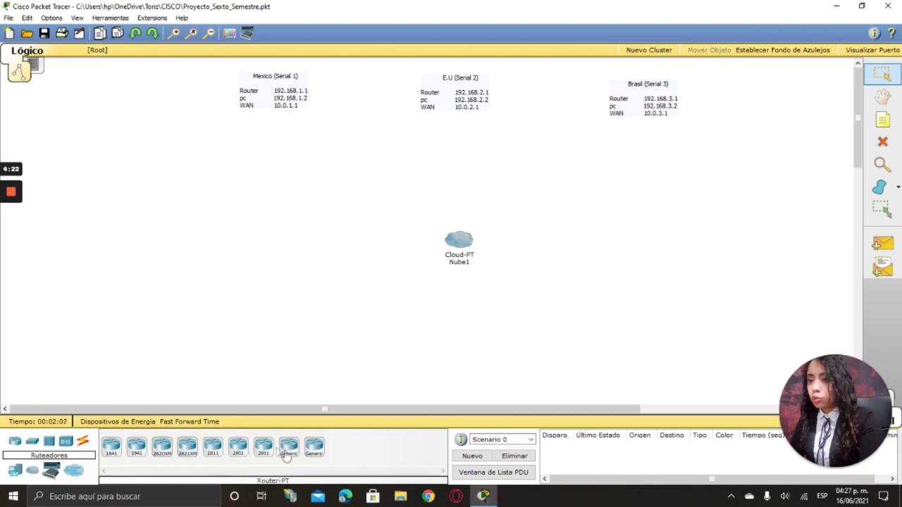
pyautogui.click(358, 299)
pyautogui.click(332, 202)
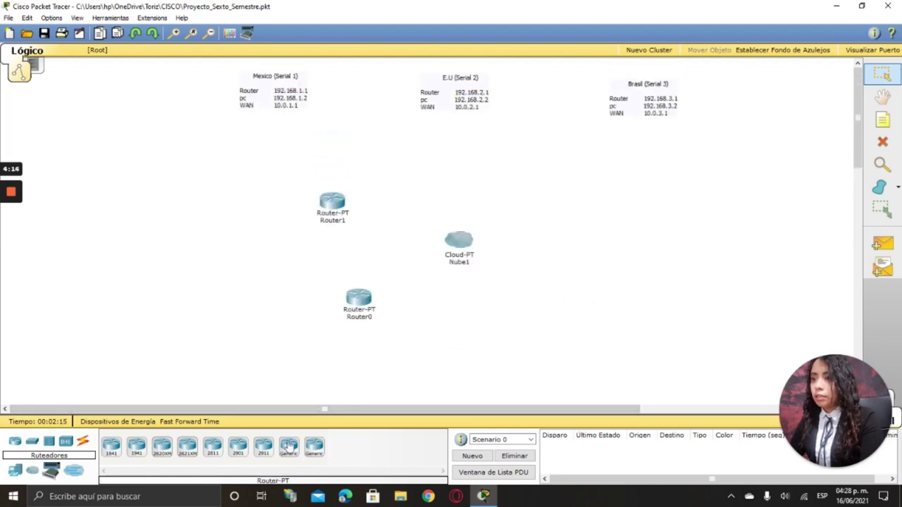
pyautogui.click(570, 260)
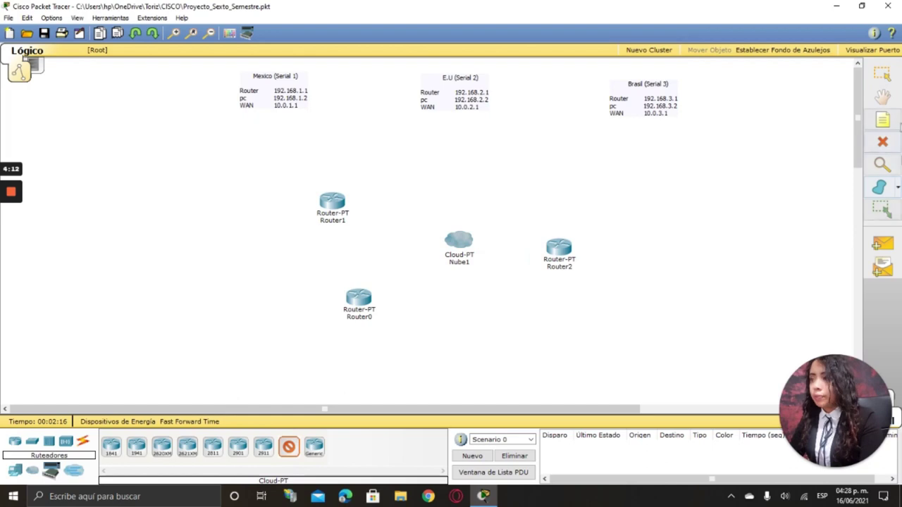
pyautogui.click(882, 77)
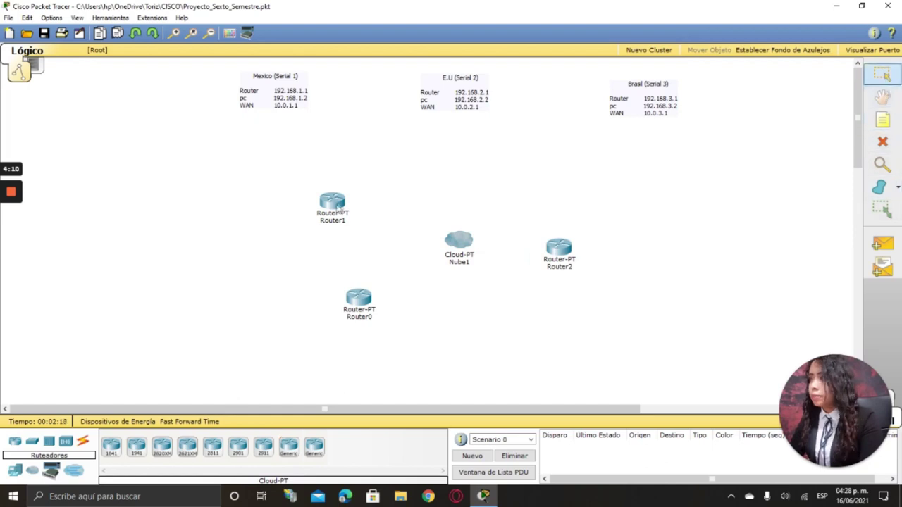
# Step: Spread out Router0 below the Mexico note, Router1 below the Brasil note and Router2 at the lower centre, and move the cloud up between them
pyautogui.moveTo(338, 205); pyautogui.dragTo(468, 176)
pyautogui.moveTo(357, 307); pyautogui.dragTo(260, 239)
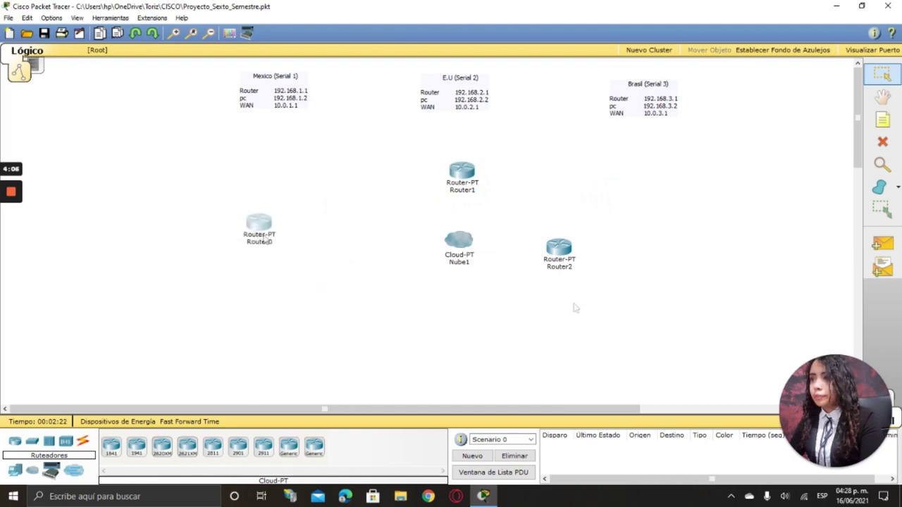
pyautogui.moveTo(560, 248); pyautogui.dragTo(494, 333)
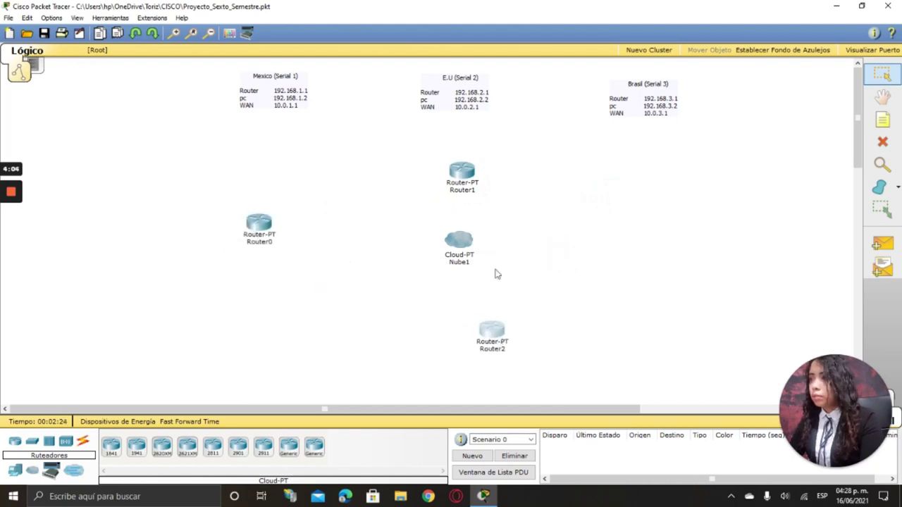
pyautogui.moveTo(468, 186); pyautogui.dragTo(691, 216)
pyautogui.moveTo(461, 260); pyautogui.dragTo(460, 185)
# Step: Rename the router below the Brasil note as Router Brasil
pyautogui.click(690, 219)
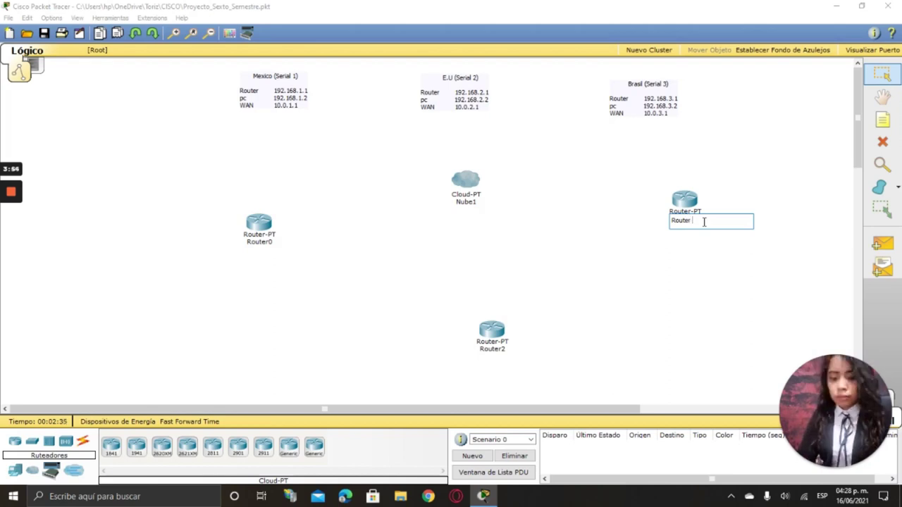
pyautogui.write('Bras')
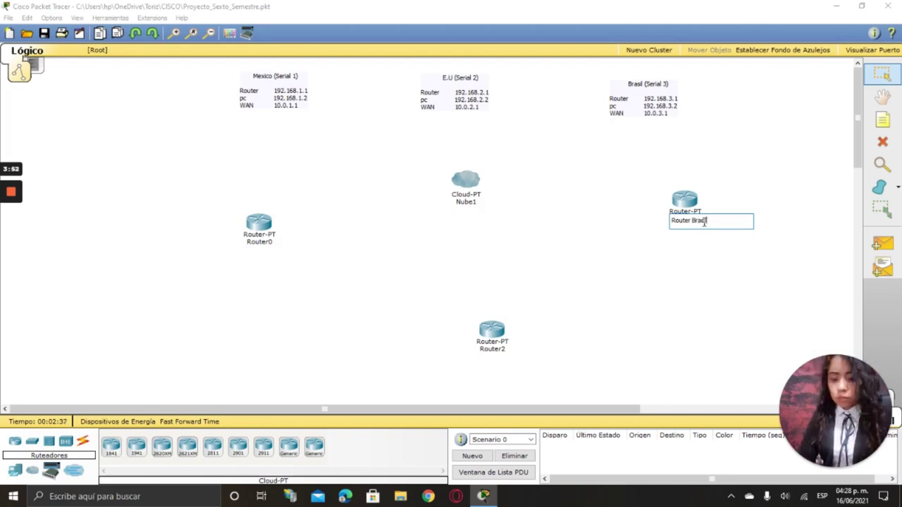
pyautogui.write('il')
pyautogui.click(646, 262)
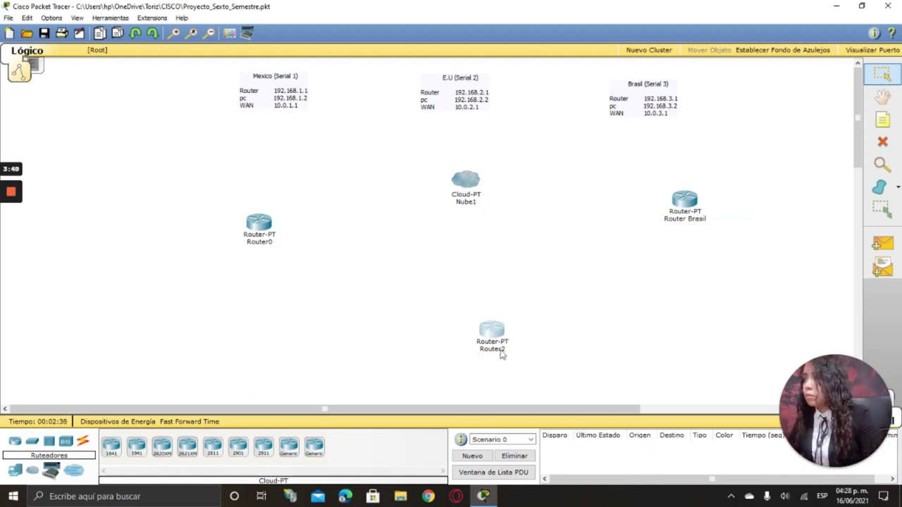
# Step: Rename the lower central router as RouterE.U
pyautogui.click(503, 350)
pyautogui.write('E')
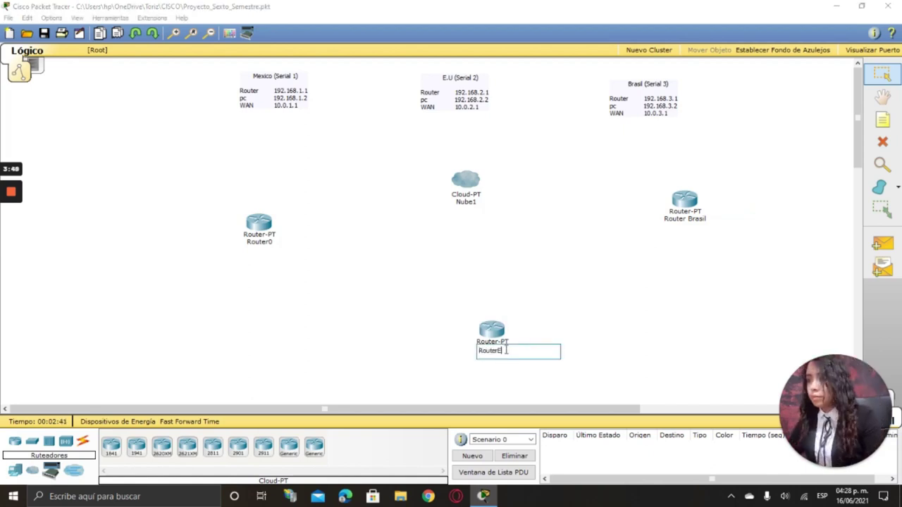
pyautogui.write('.U')
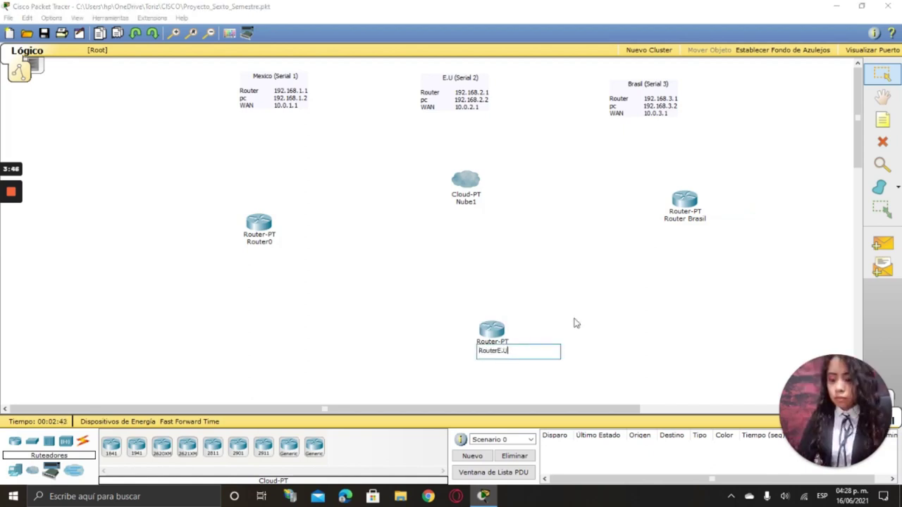
pyautogui.press('Return')
# Step: Rename the router below the Mexico note as Router México
pyautogui.click(268, 242)
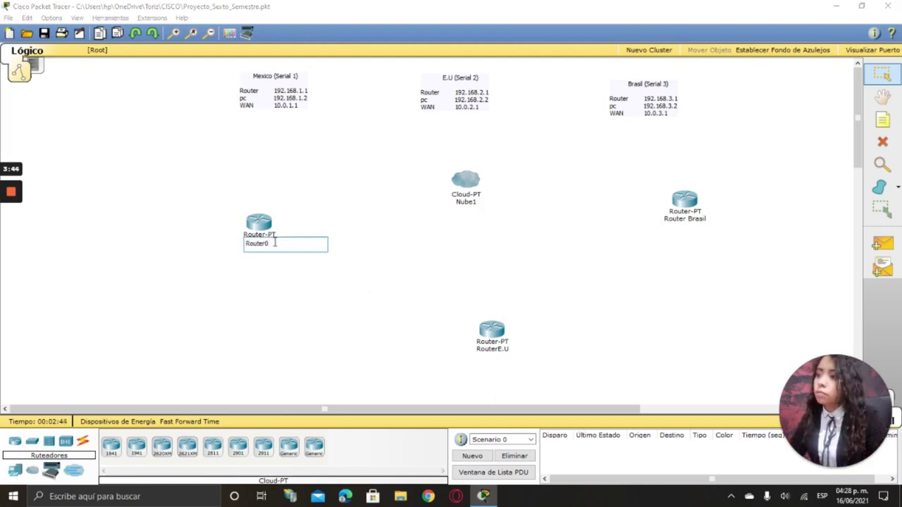
pyautogui.press('BackSpace')
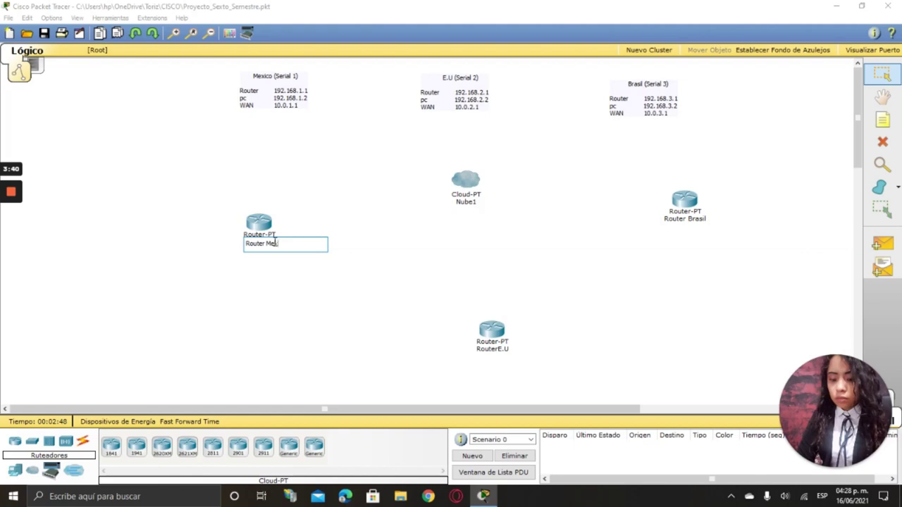
pyautogui.write('Mexico')
pyautogui.press('Return')
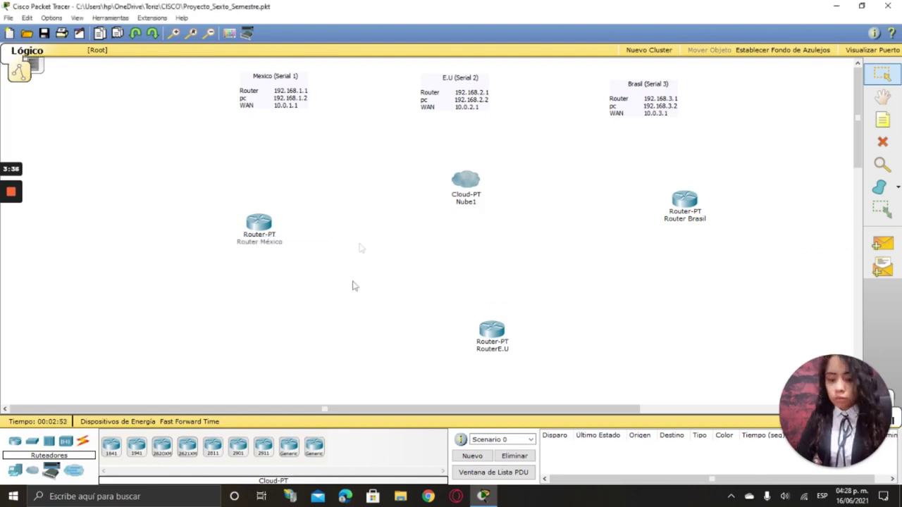
# Step: Move RouterE.U and Router Brasil slightly closer to the cloud
pyautogui.moveTo(495, 336); pyautogui.dragTo(489, 314)
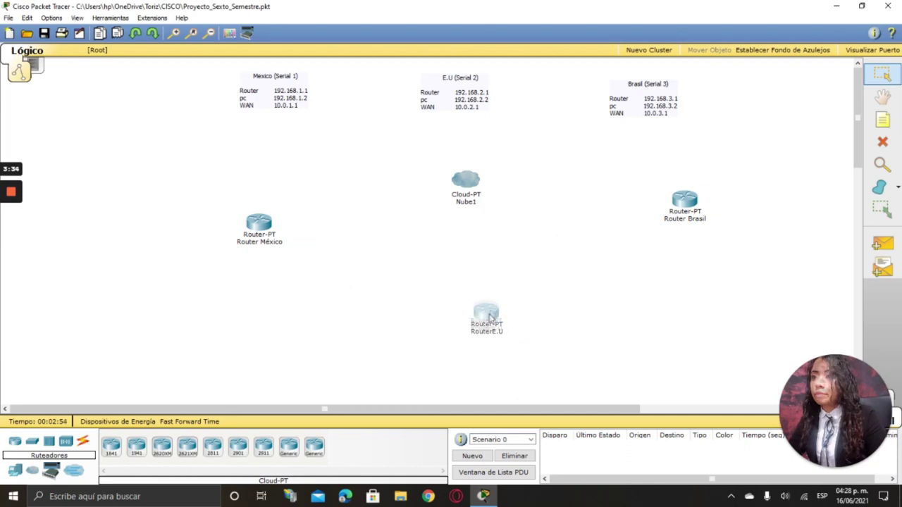
pyautogui.moveTo(687, 206); pyautogui.dragTo(665, 198)
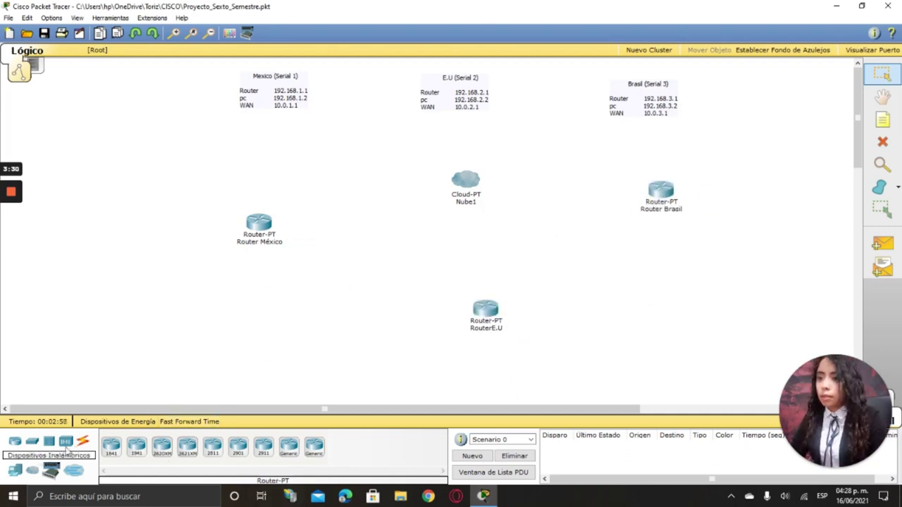
# Step: Place three 2950T-24 switches, one left of Router México and two to the right of Router Brasil
pyautogui.click(32, 441)
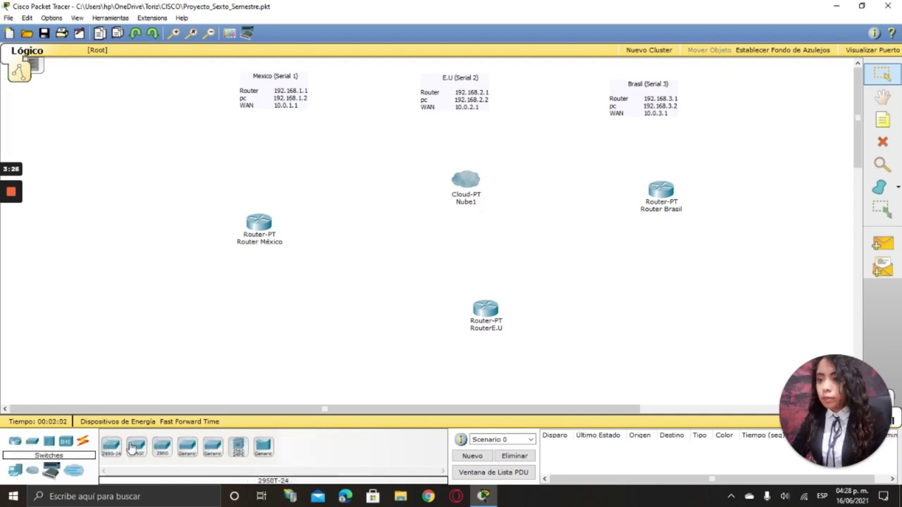
pyautogui.moveTo(186, 260); pyautogui.dragTo(180, 213)
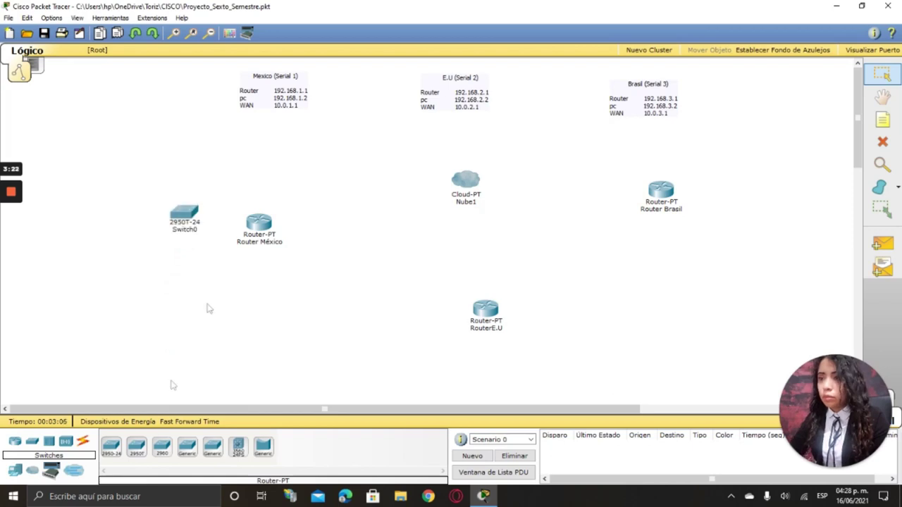
pyautogui.moveTo(136, 445); pyautogui.dragTo(766, 184)
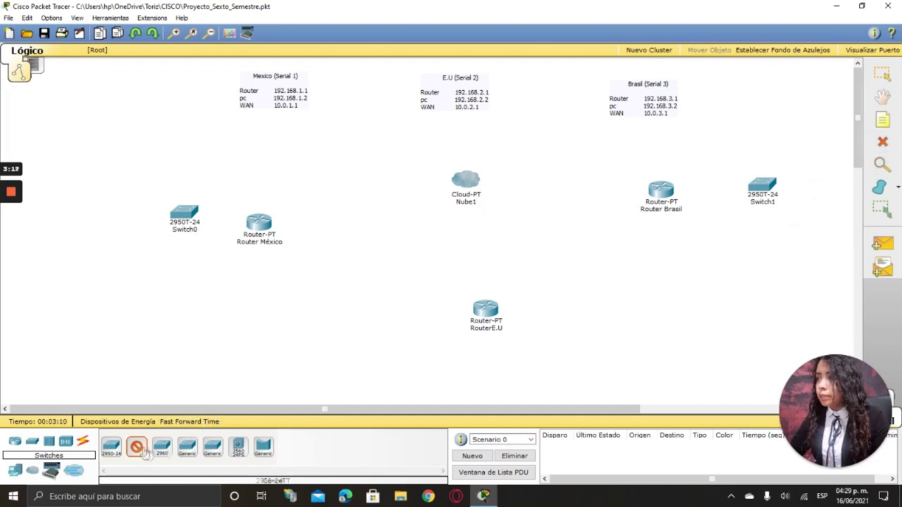
pyautogui.click(766, 154)
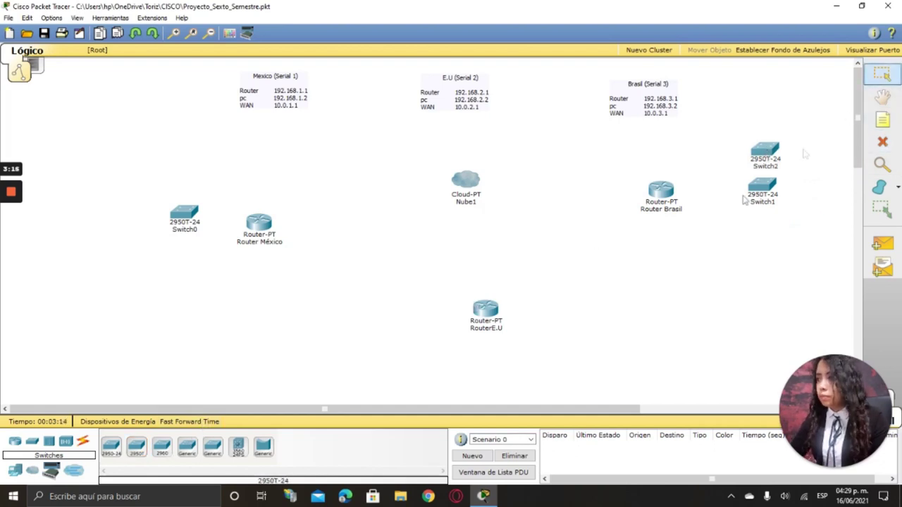
# Step: Move Switch1 to the lower right of RouterE.U, shift that router and the cloud upward, and bring Switch2 closer to Router Brasil
pyautogui.moveTo(758, 187); pyautogui.dragTo(554, 330)
pyautogui.moveTo(493, 326); pyautogui.dragTo(473, 270)
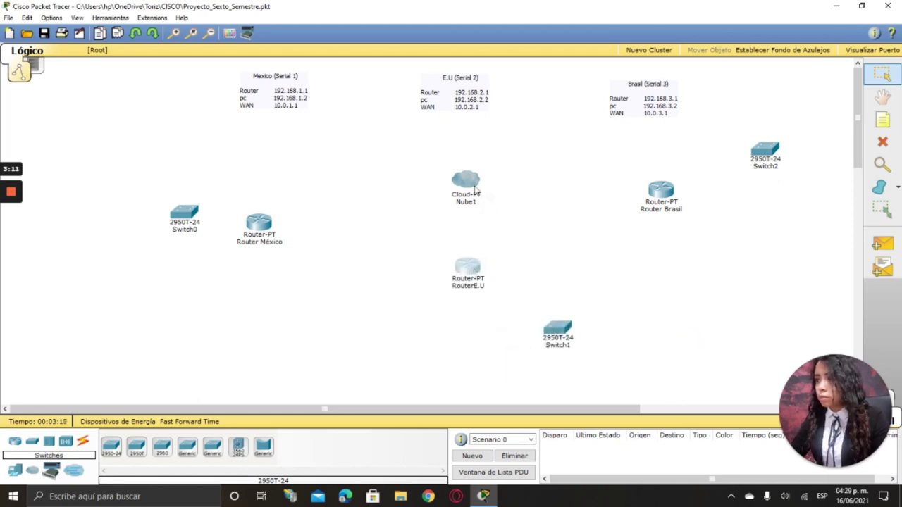
pyautogui.moveTo(487, 196); pyautogui.dragTo(483, 172)
pyautogui.moveTo(562, 330); pyautogui.dragTo(527, 310)
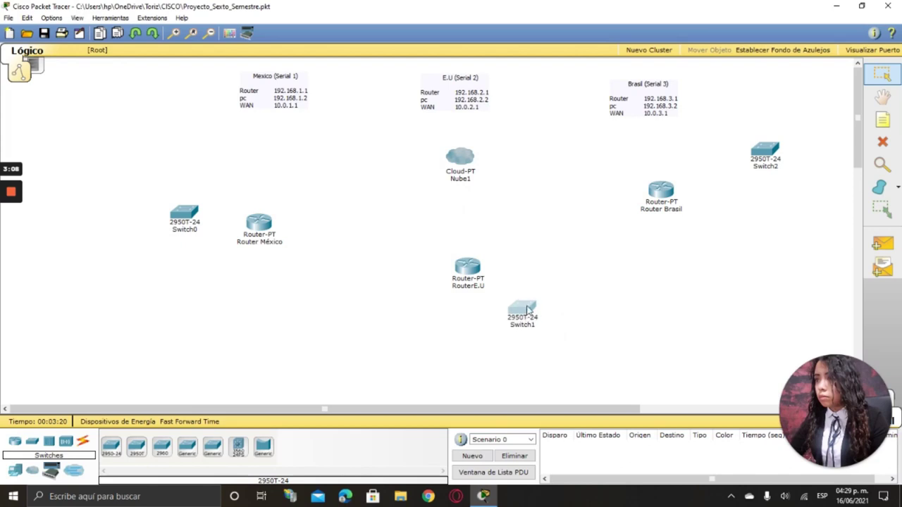
pyautogui.moveTo(752, 156); pyautogui.dragTo(728, 161)
pyautogui.moveTo(522, 307); pyautogui.dragTo(527, 317)
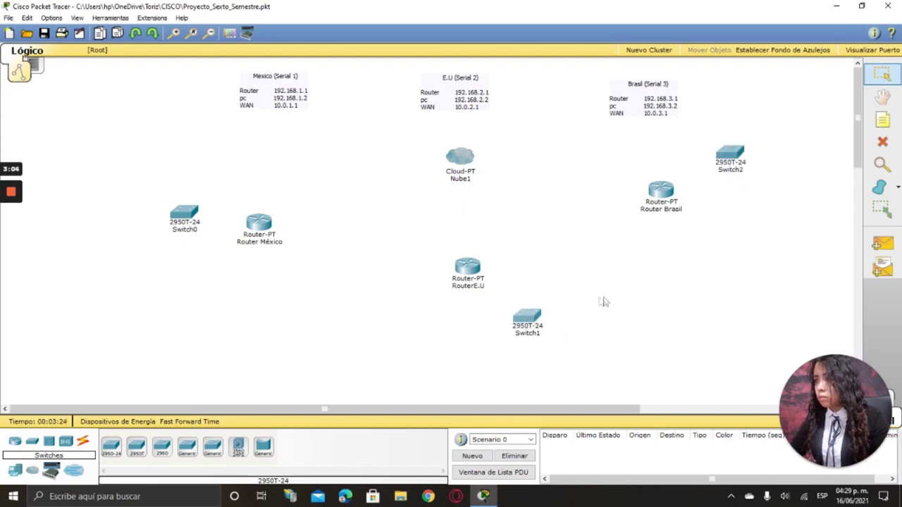
# Step: Place three generic PCs: one left of Switch0, one below and right of Switch1, and one above and right of Switch2
pyautogui.click(15, 470)
pyautogui.click(110, 448)
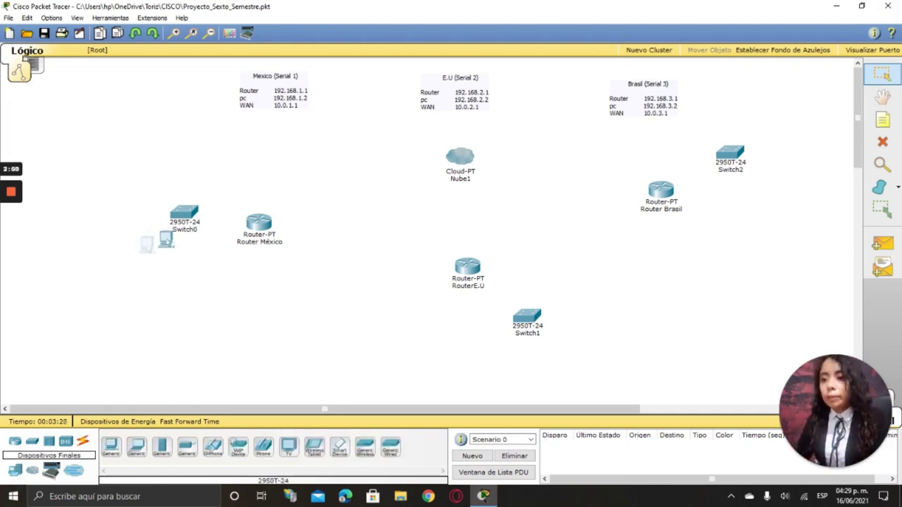
pyautogui.click(95, 206)
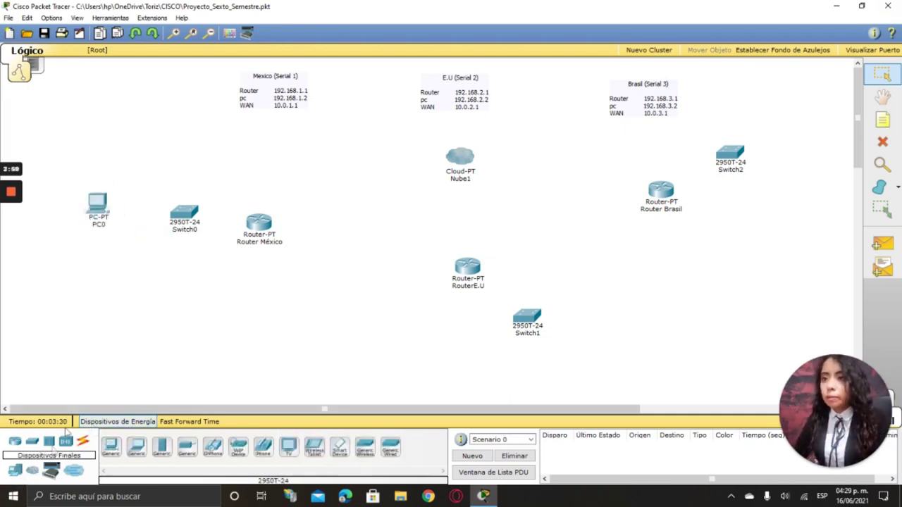
pyautogui.click(111, 447)
pyautogui.click(565, 362)
pyautogui.click(111, 447)
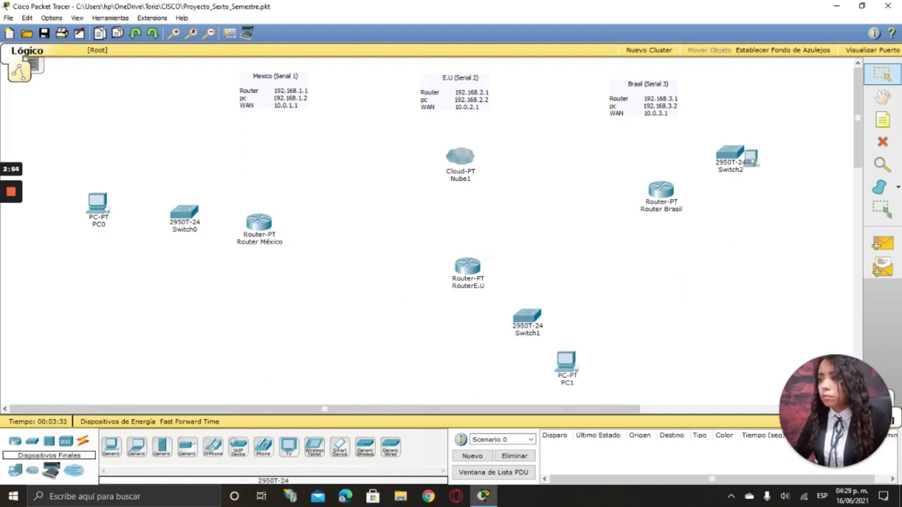
pyautogui.click(810, 127)
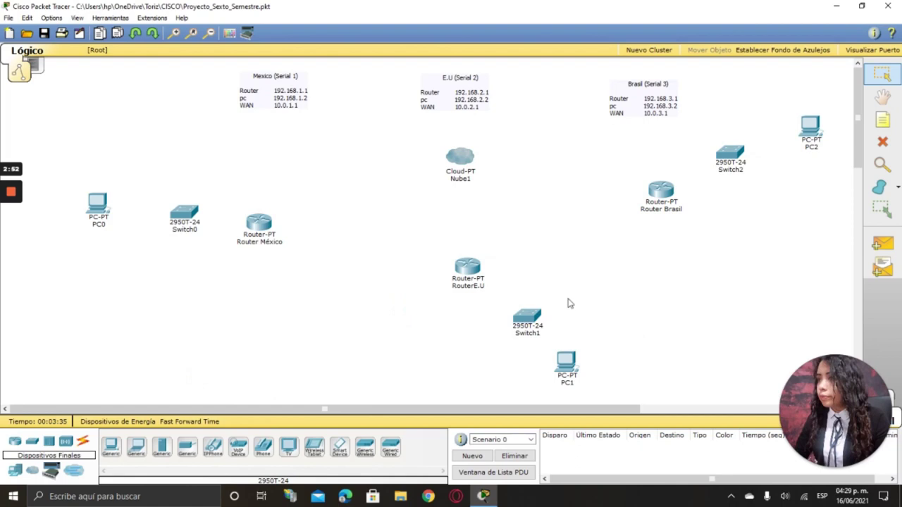
# Step: Connect PC0's FastEthernet0 to Switch0's FastEthernet0/2 with a copper straight-through cable
pyautogui.click(82, 441)
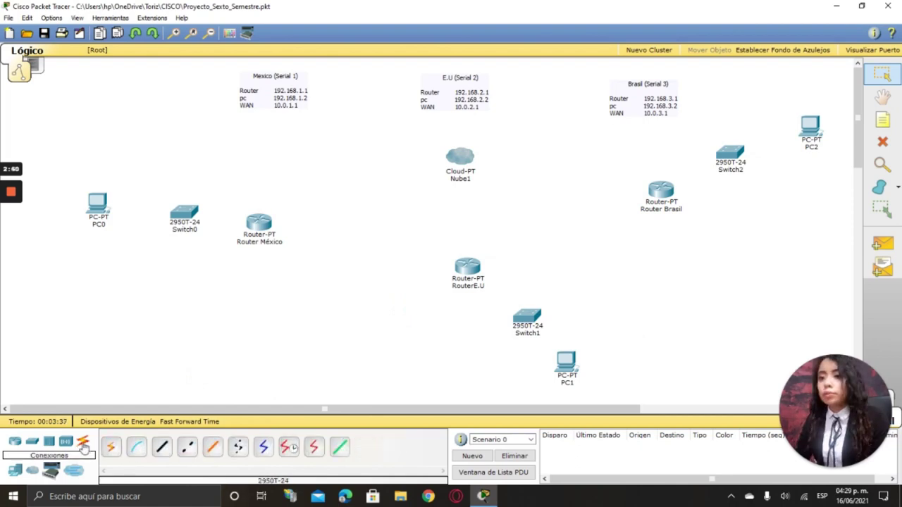
pyautogui.click(163, 448)
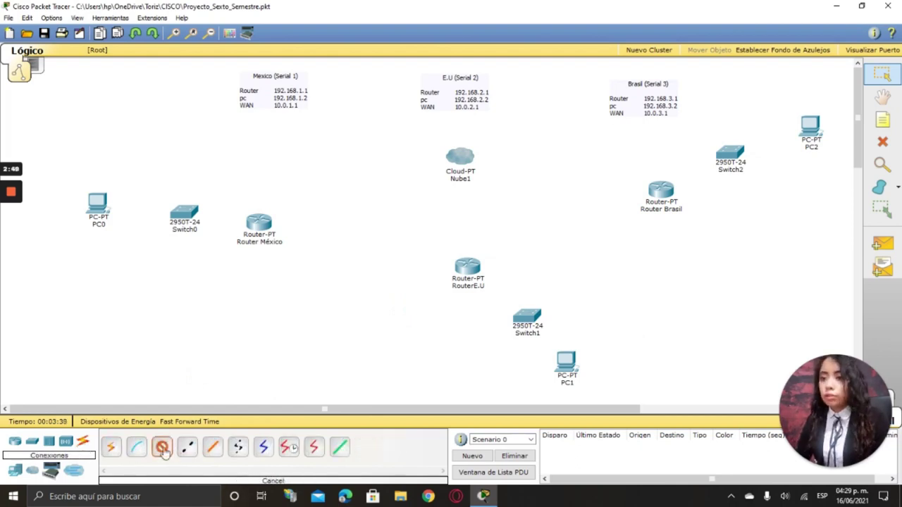
pyautogui.click(99, 204)
pyautogui.click(127, 207)
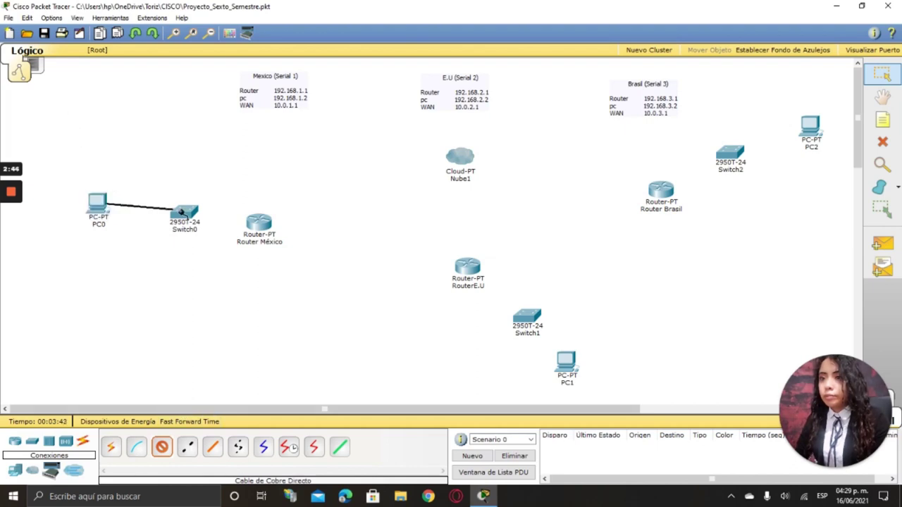
pyautogui.click(181, 212)
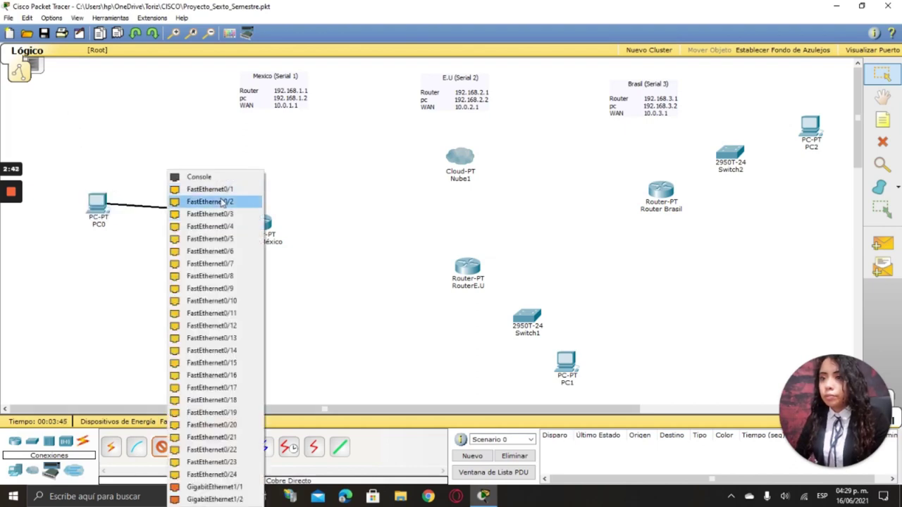
pyautogui.click(222, 203)
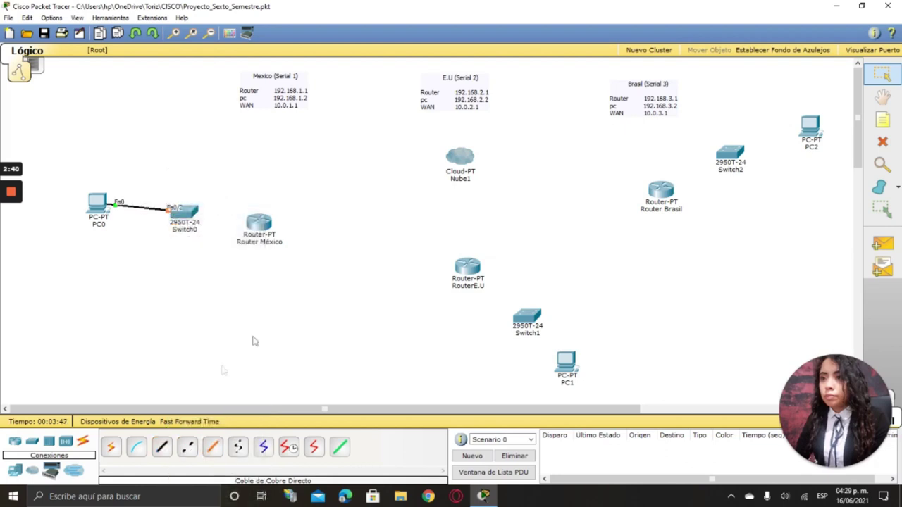
# Step: Connect PC1's FastEthernet0 to Switch1's FastEthernet0/2 with a copper straight-through cable
pyautogui.click(161, 451)
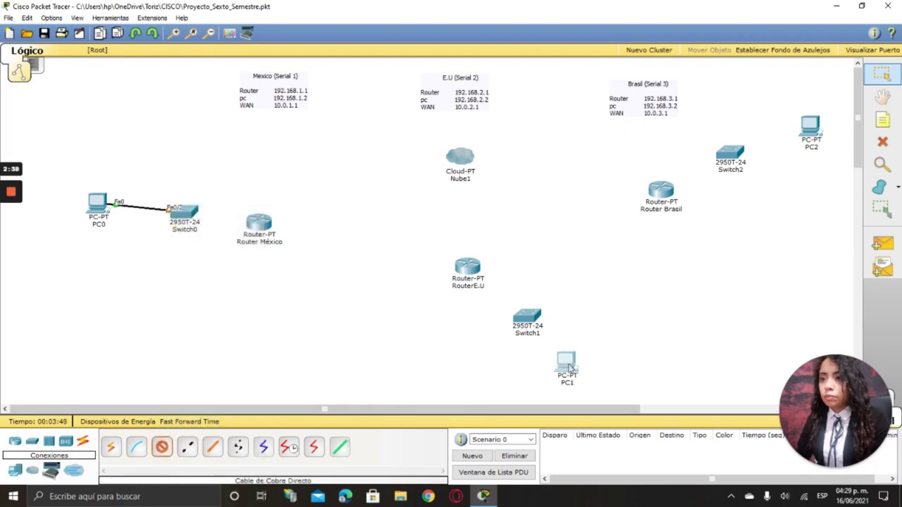
pyautogui.click(567, 362)
pyautogui.click(603, 369)
pyautogui.click(528, 319)
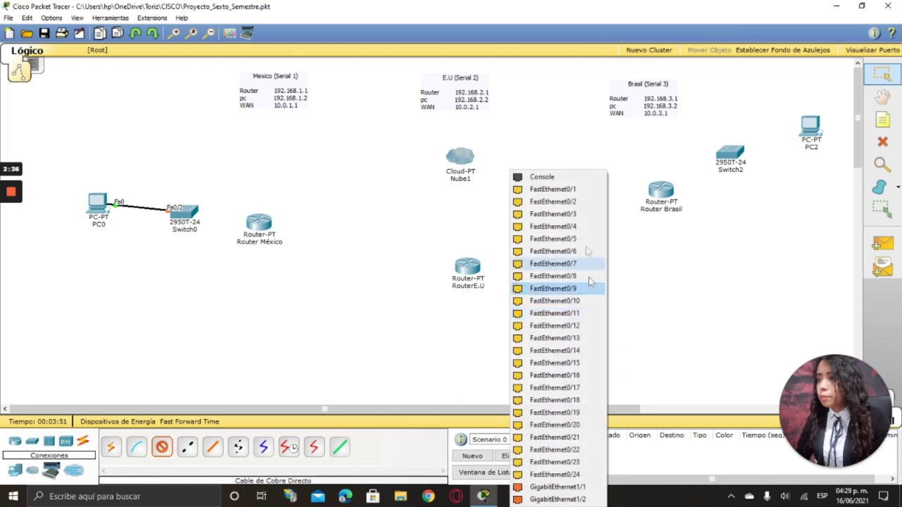
pyautogui.click(583, 202)
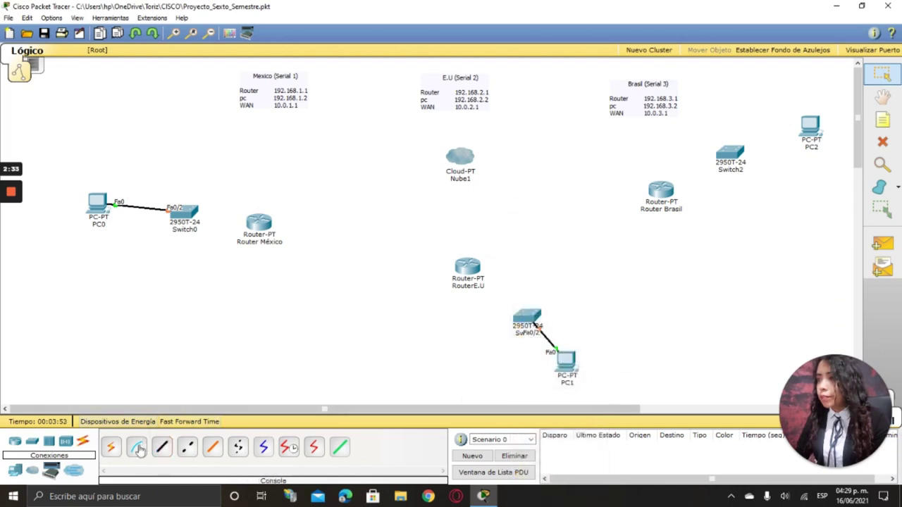
# Step: Connect PC2's FastEthernet0 to Switch2's FastEthernet0/2 with a copper straight-through cable
pyautogui.click(161, 450)
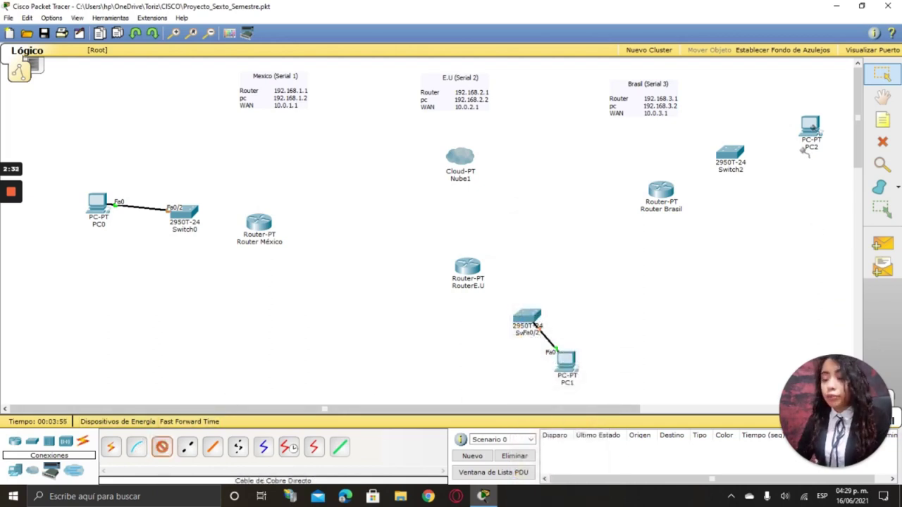
pyautogui.click(810, 139)
pyautogui.click(812, 136)
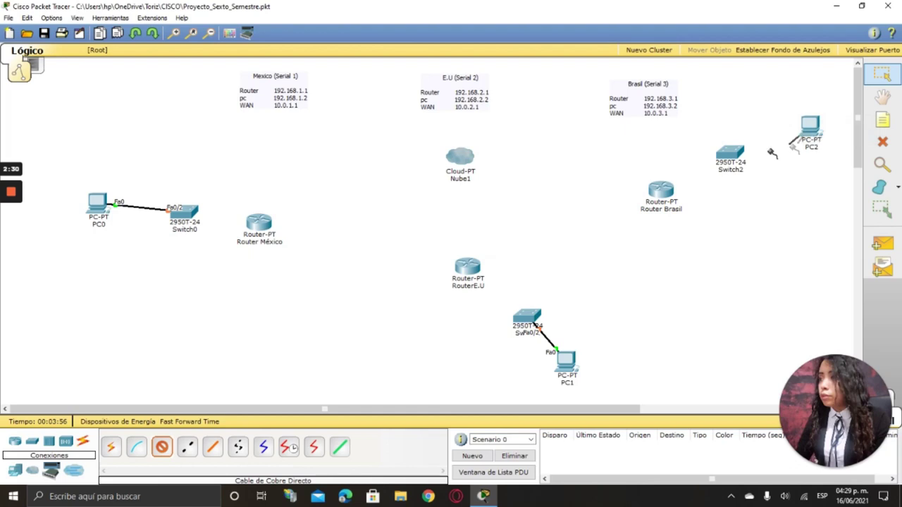
pyautogui.click(730, 155)
pyautogui.click(759, 179)
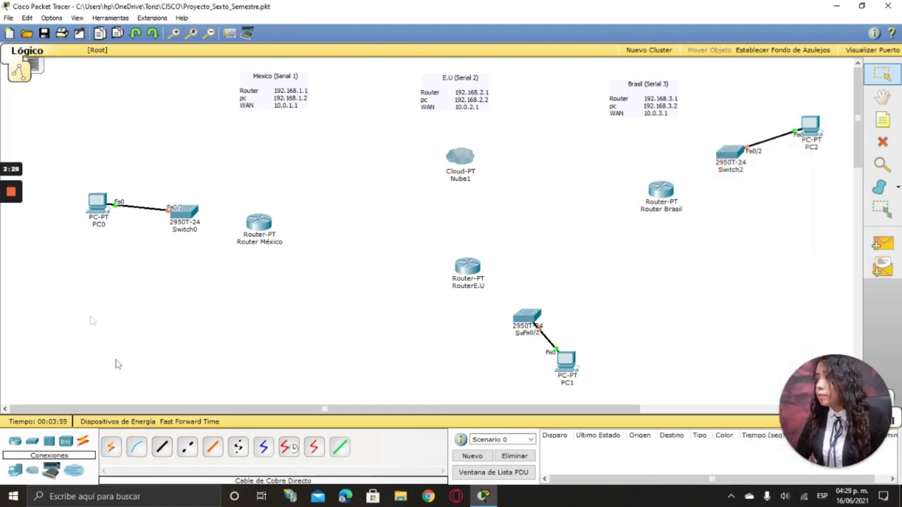
# Step: Link FastEthernet0/0 on Router México to FastEthernet0/1 on Switch0 with a copper straight-through cable
pyautogui.click(161, 447)
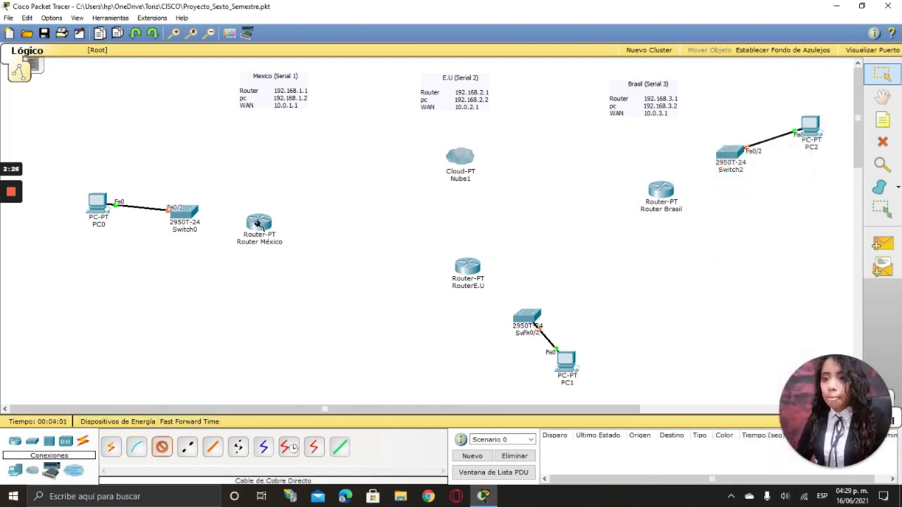
pyautogui.click(258, 224)
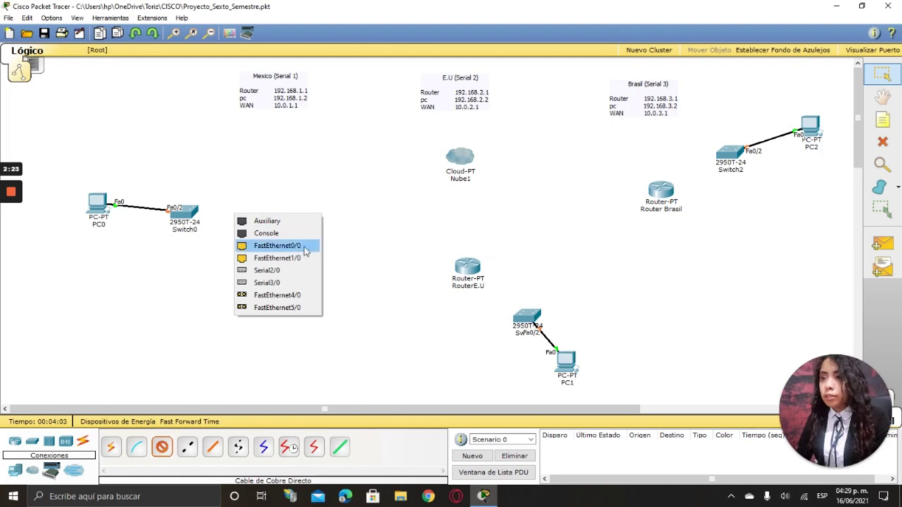
pyautogui.click(277, 245)
pyautogui.click(181, 211)
pyautogui.click(205, 201)
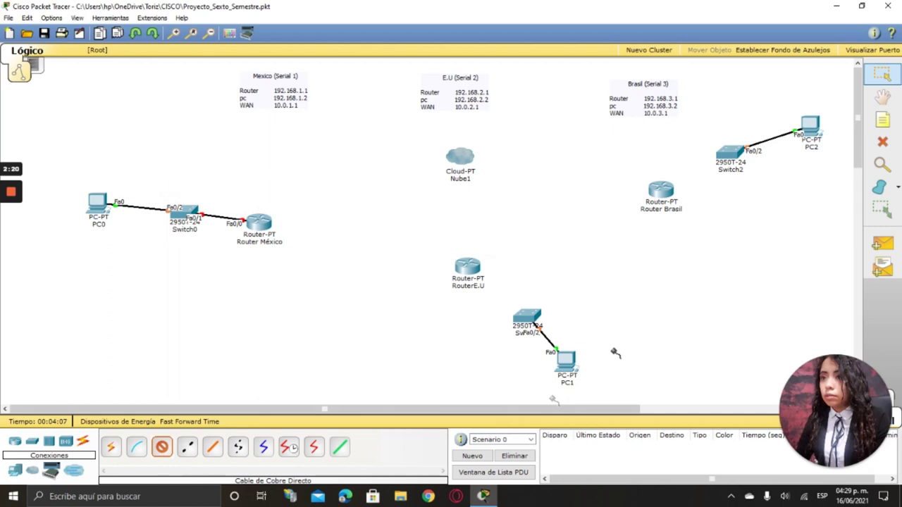
# Step: Link FastEthernet0/0 on RouterE.U to FastEthernet0/1 on Switch1 with a copper straight-through cable
pyautogui.click(467, 267)
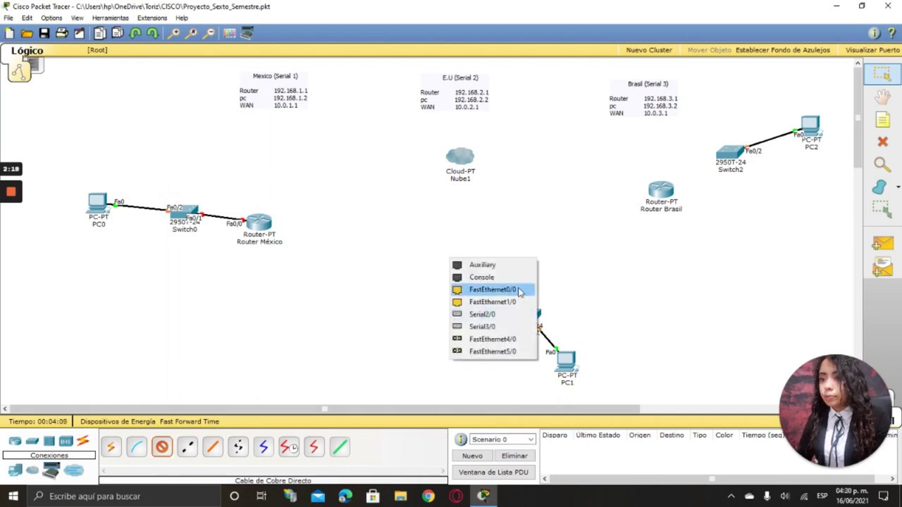
pyautogui.click(519, 291)
pyautogui.click(524, 317)
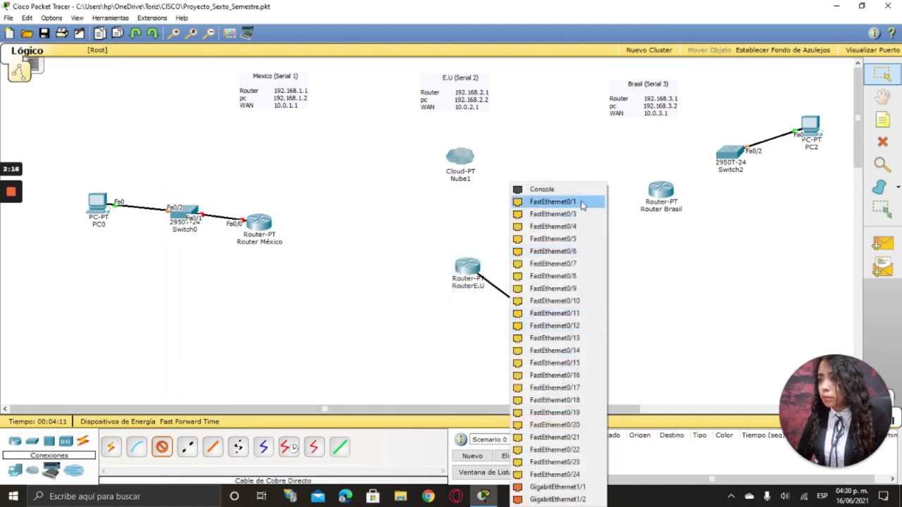
pyautogui.click(552, 201)
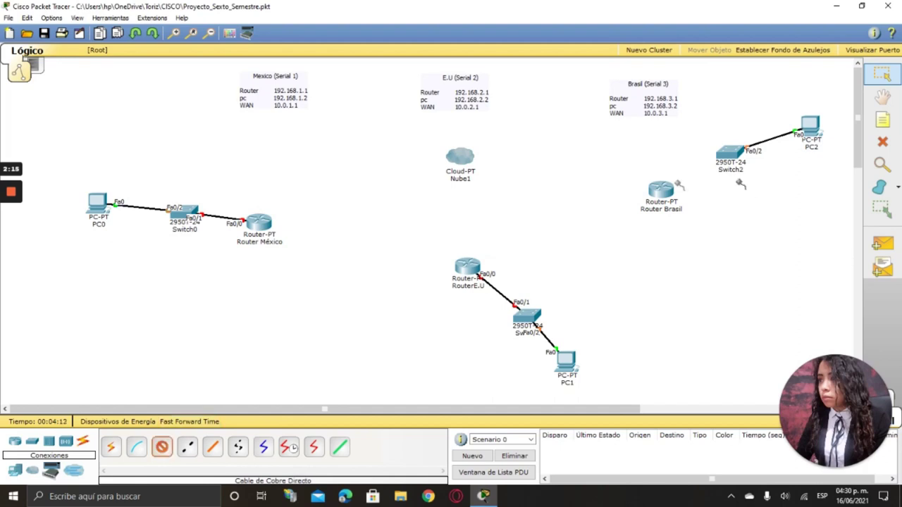
# Step: Link FastEthernet0/0 on Router Brasil to FastEthernet0/1 on Switch2 with a copper straight-through cable
pyautogui.click(666, 188)
pyautogui.click(664, 209)
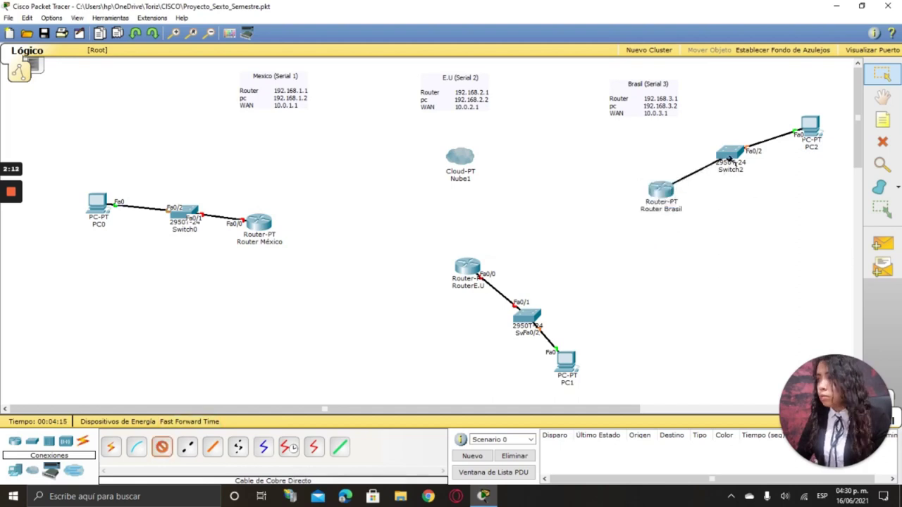
pyautogui.click(731, 162)
pyautogui.click(757, 169)
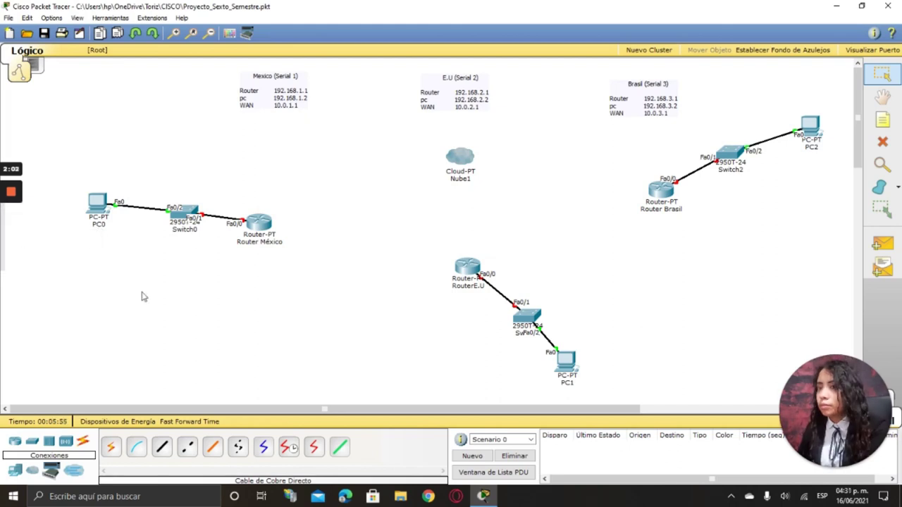
# Step: Connect Serial1 on the cloud to Serial2/0 on Router México with a Serial DTE cable
pyautogui.click(312, 447)
pyautogui.click(457, 155)
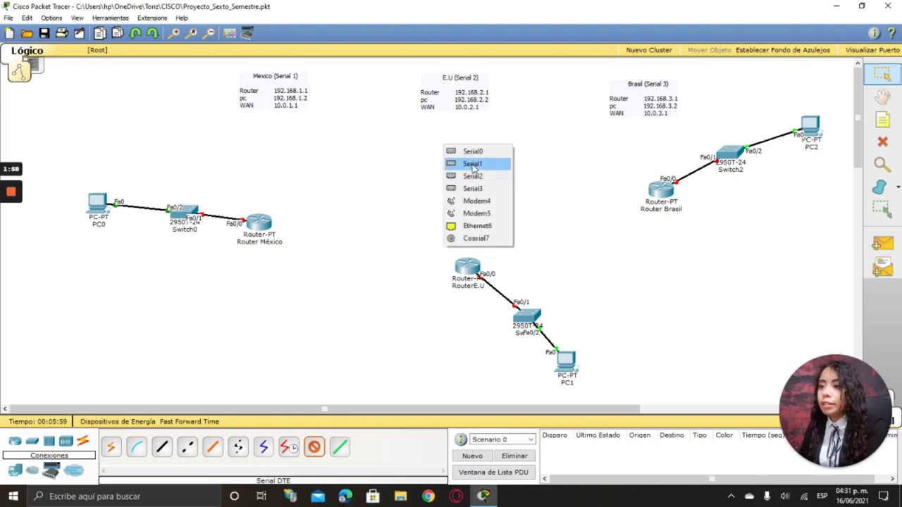
pyautogui.click(496, 165)
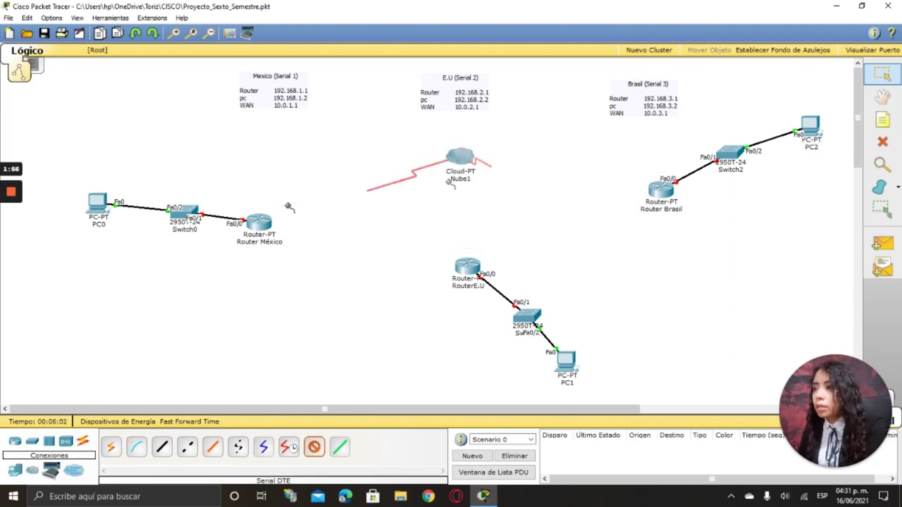
pyautogui.click(259, 224)
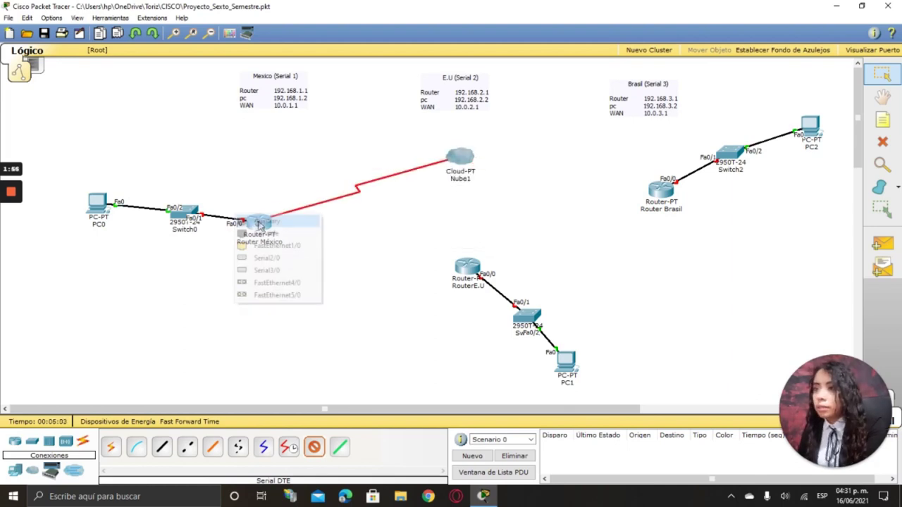
pyautogui.click(294, 259)
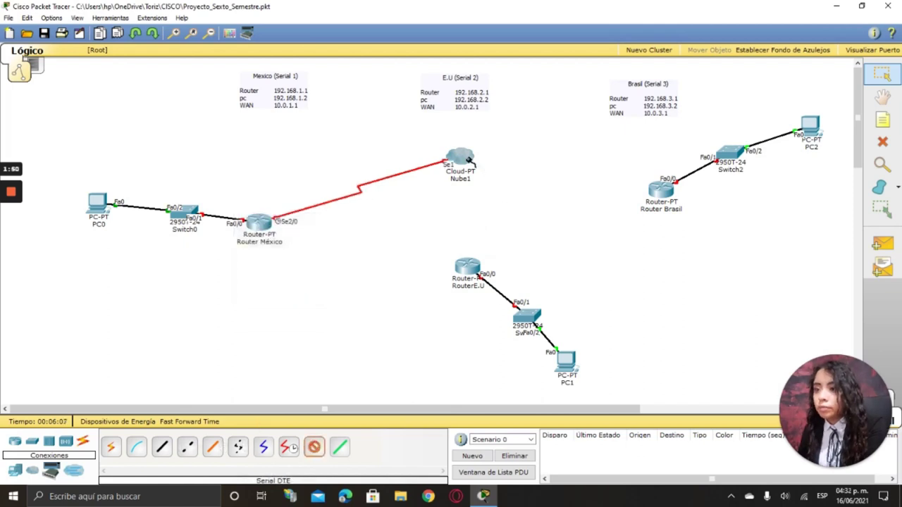
# Step: Connect Serial2 on the cloud to Serial2/0 on RouterE.U with a Serial DTE cable
pyautogui.click(469, 161)
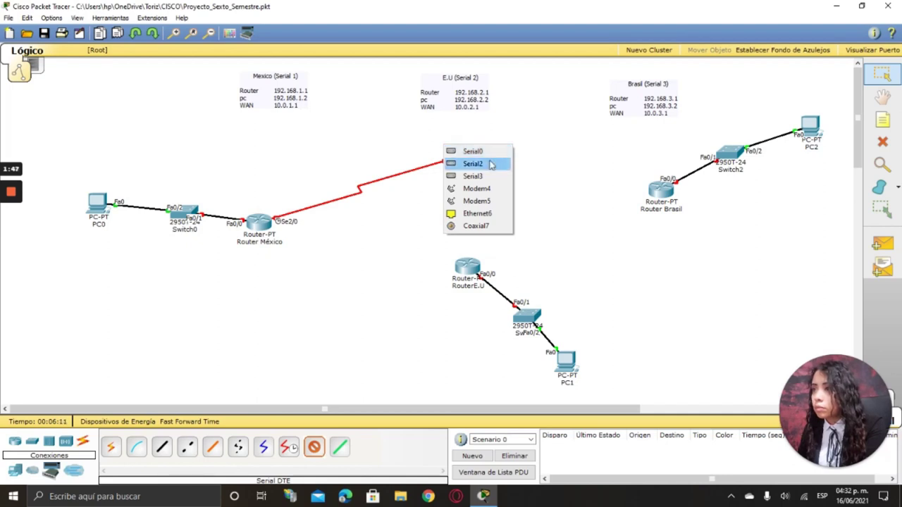
pyautogui.click(491, 164)
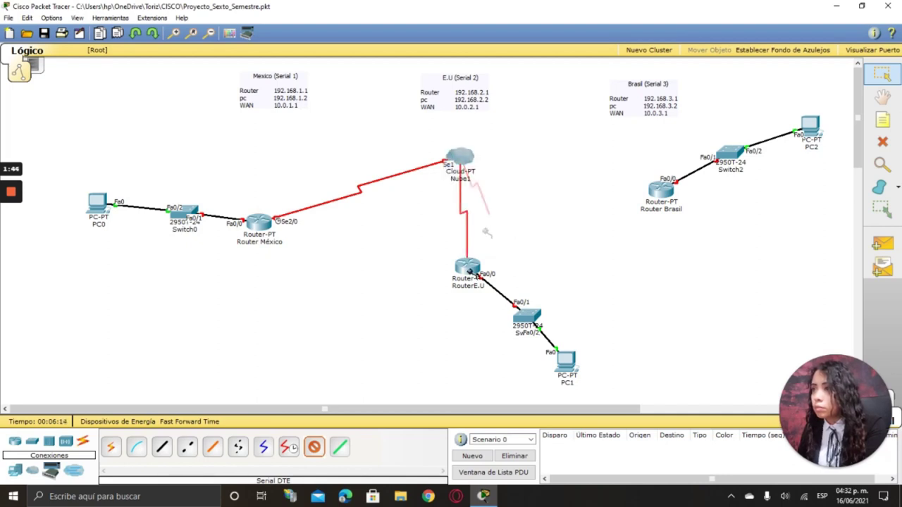
pyautogui.click(467, 267)
pyautogui.click(502, 302)
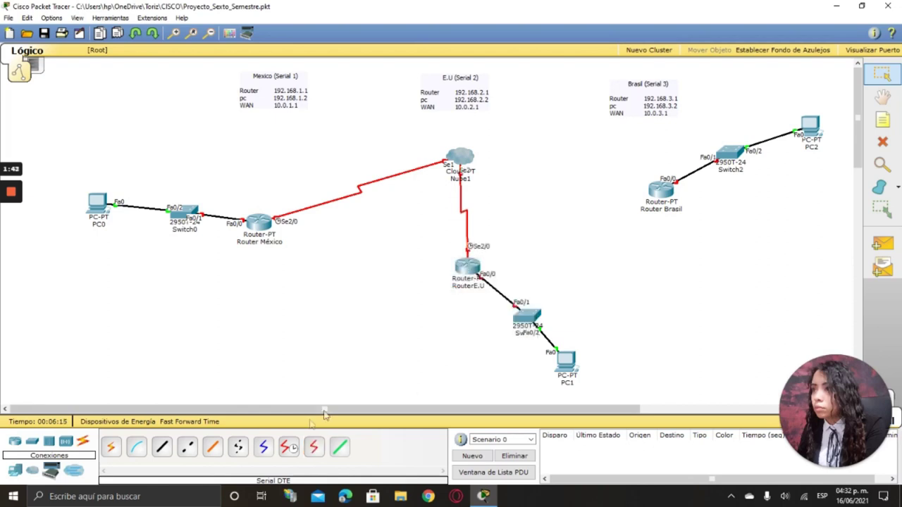
# Step: Connect Serial3 on the cloud to Serial3/0 on Router Brasil with a Serial DTE cable
pyautogui.click(314, 447)
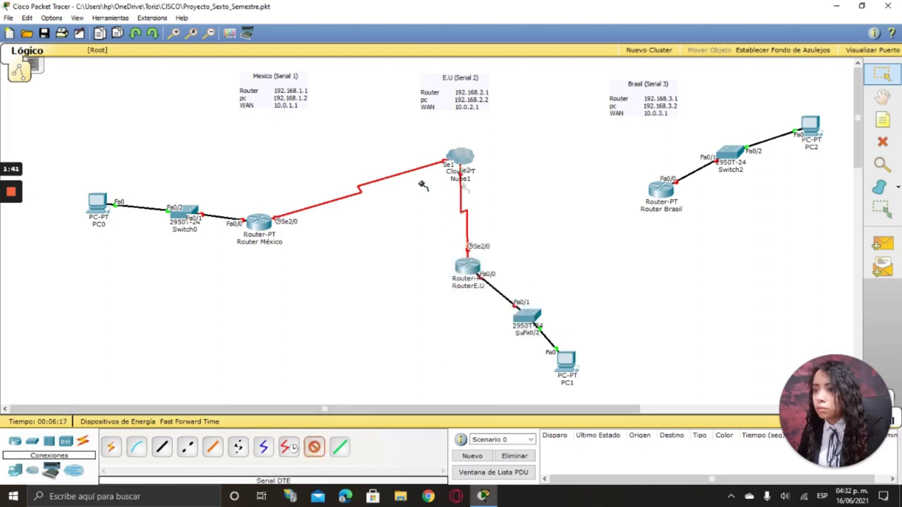
pyautogui.click(466, 160)
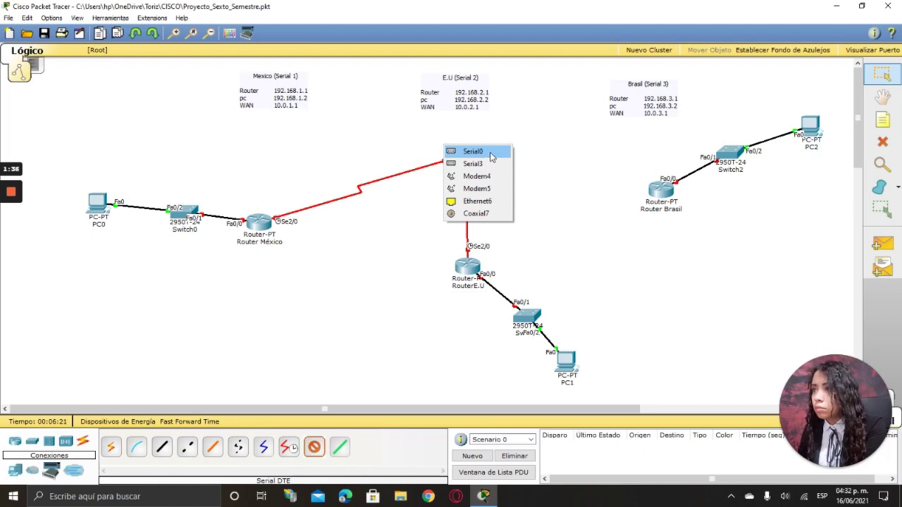
pyautogui.click(479, 163)
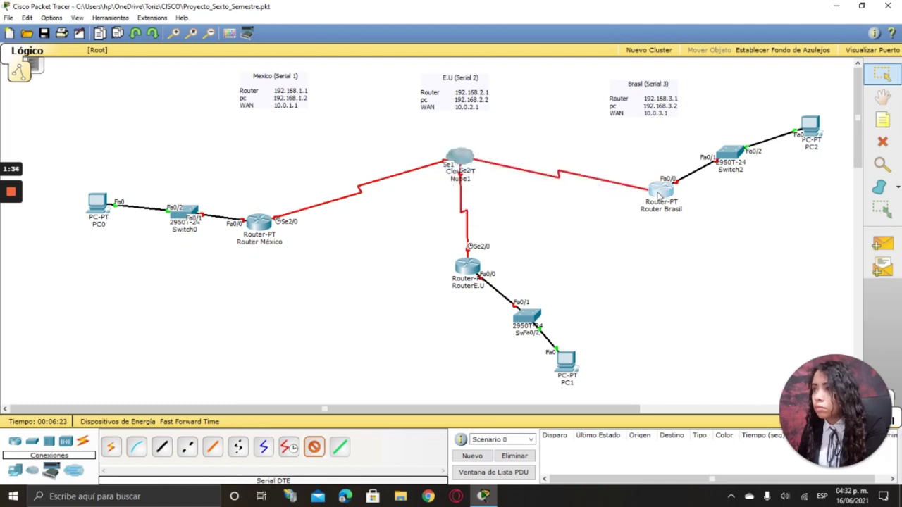
pyautogui.click(661, 193)
pyautogui.click(673, 237)
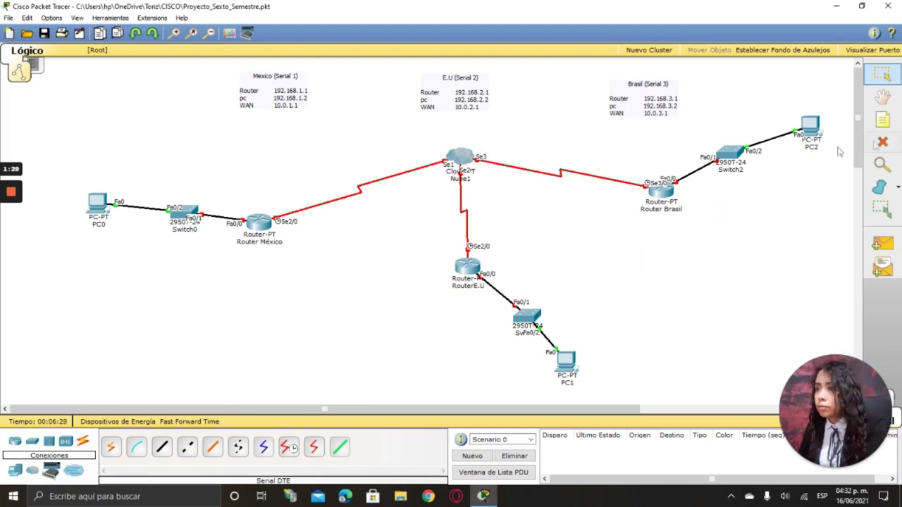
# Step: Delete the serial link between the cloud and Router Brasil
pyautogui.click(880, 142)
pyautogui.click(567, 178)
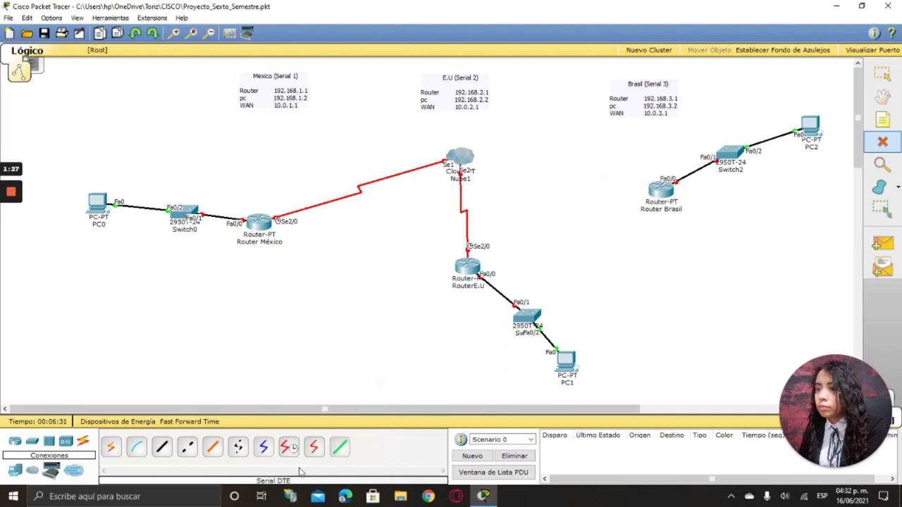
# Step: Connect Serial3 on the cloud to Serial2/0 on Router Brasil with a Serial DTE cable
pyautogui.click(461, 159)
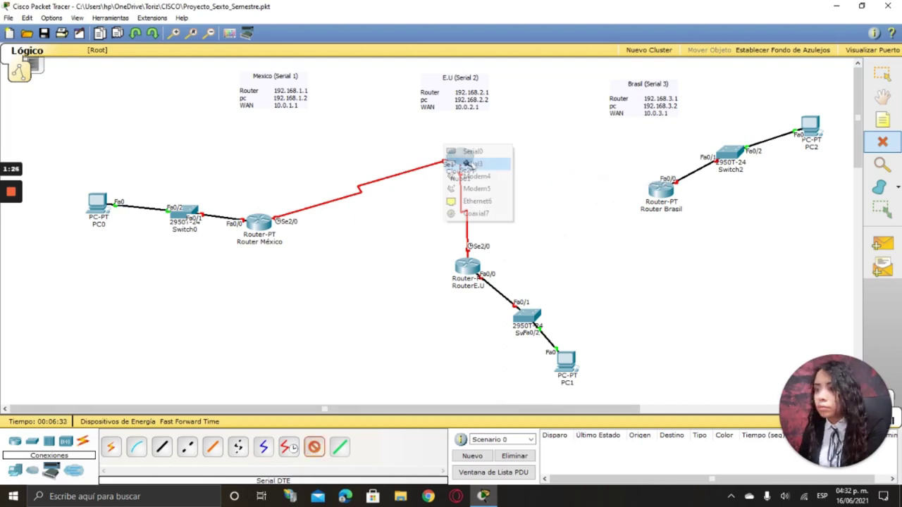
pyautogui.click(497, 164)
pyautogui.click(660, 190)
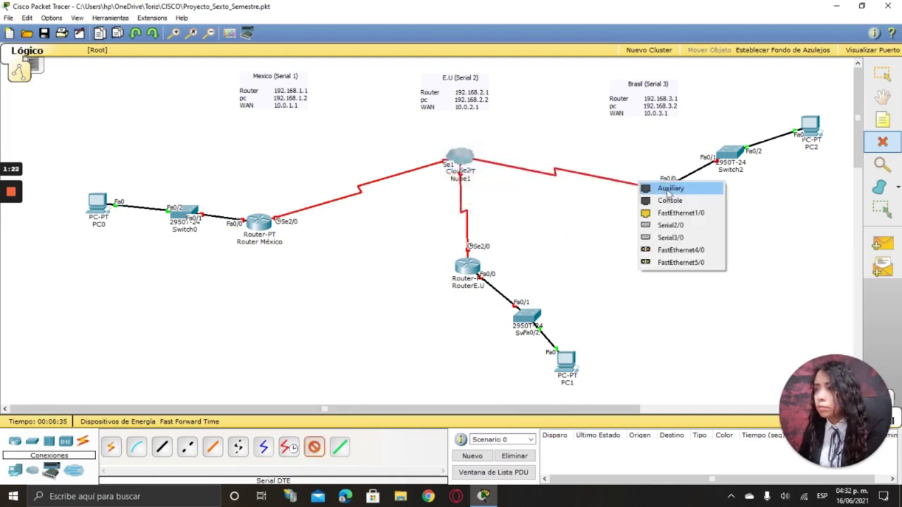
pyautogui.click(659, 228)
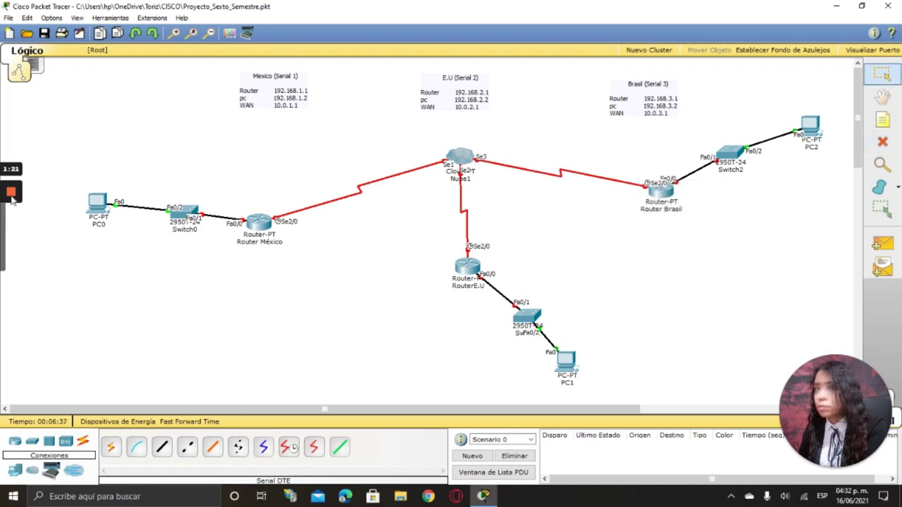
pyautogui.click(12, 238)
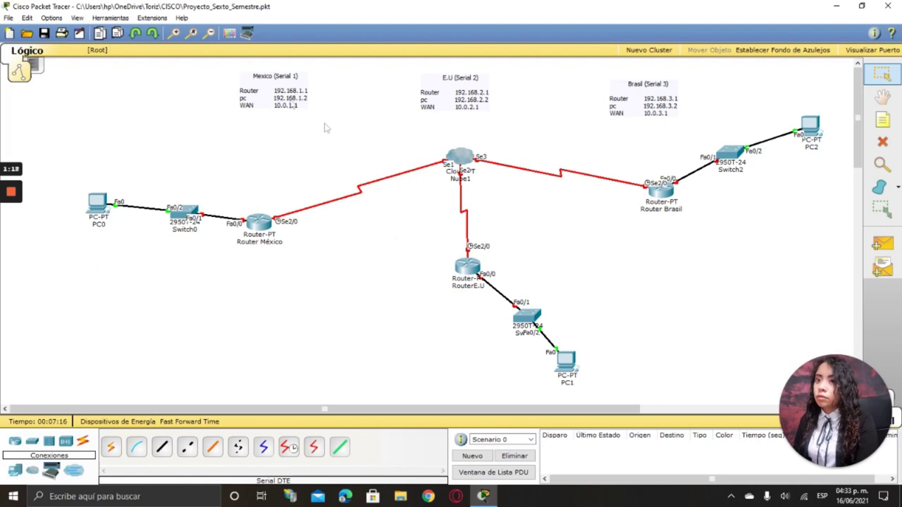
# Step: Move the Mexico address note above PC0 and Switch0, the E.U note below RouterE.U, and the Brasil note slightly up
pyautogui.moveTo(269, 95); pyautogui.dragTo(152, 154)
pyautogui.moveTo(466, 107); pyautogui.dragTo(422, 375)
pyautogui.moveTo(641, 108); pyautogui.dragTo(636, 97)
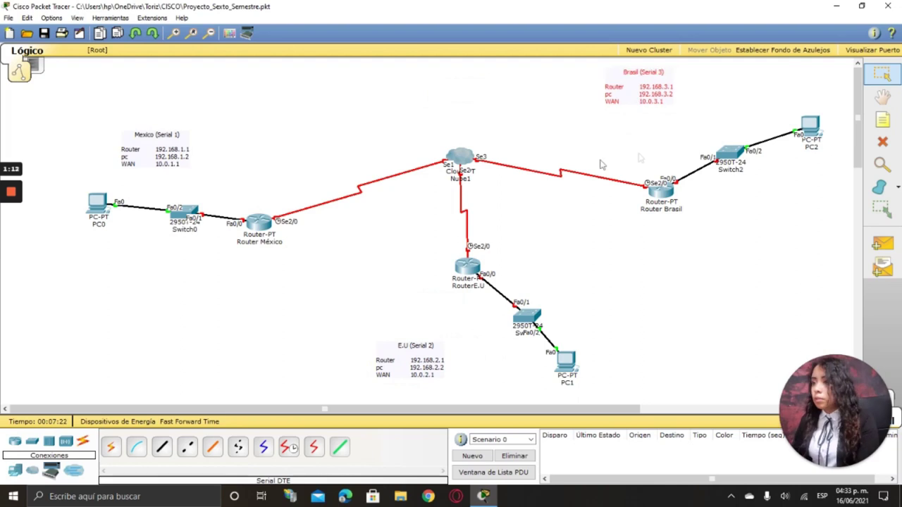
# Step: Shift the cloud up and left, bring RouterE.U, its switch and PC1 up in a diagonal below it, and adjust the E.U note's position
pyautogui.moveTo(465, 162); pyautogui.dragTo(415, 125)
pyautogui.moveTo(467, 266); pyautogui.dragTo(451, 217)
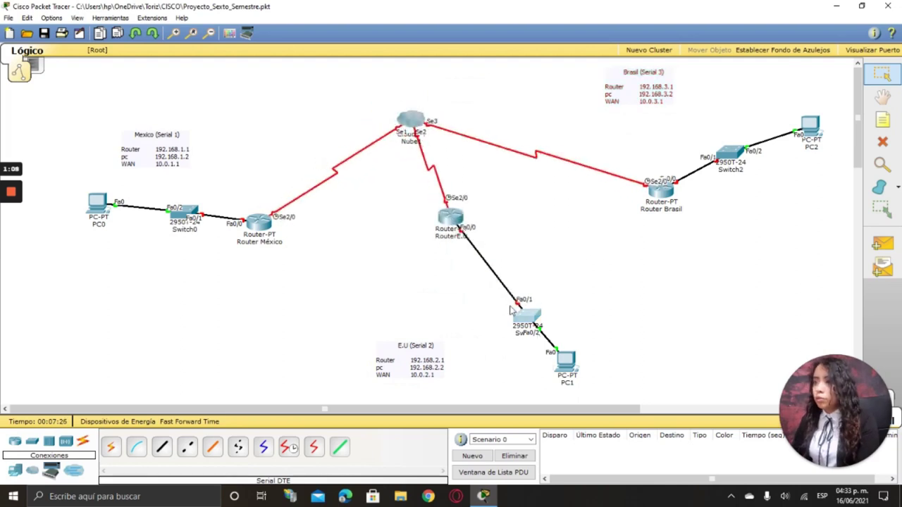
pyautogui.moveTo(512, 310); pyautogui.dragTo(473, 263)
pyautogui.moveTo(569, 365); pyautogui.dragTo(529, 320)
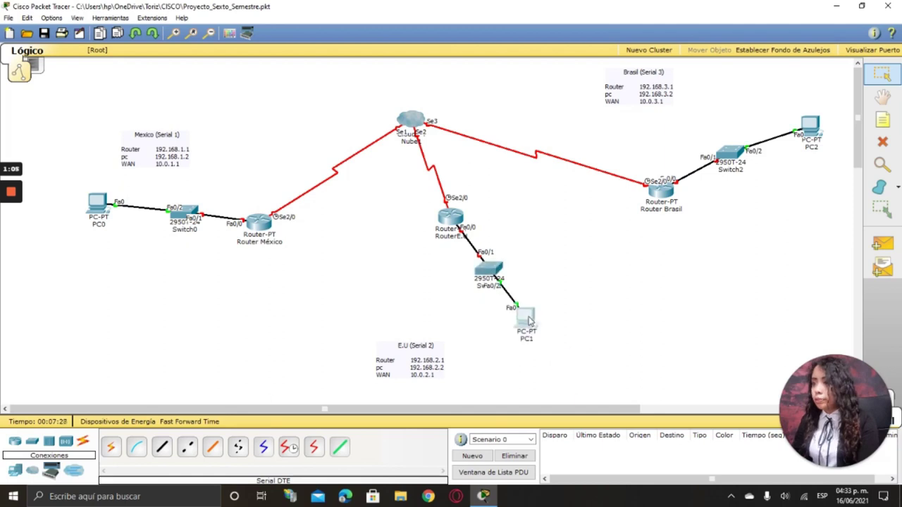
pyautogui.moveTo(489, 271); pyautogui.dragTo(494, 281)
pyautogui.moveTo(527, 318); pyautogui.dragTo(541, 331)
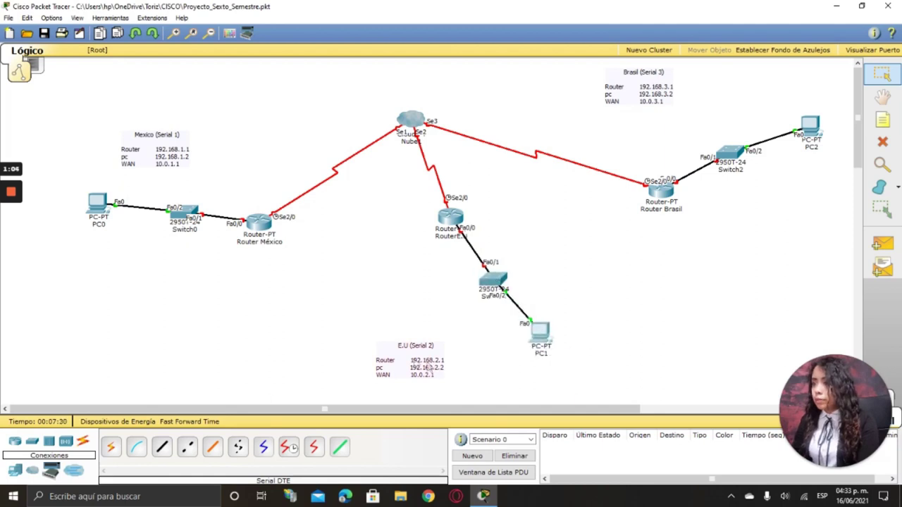
pyautogui.moveTo(404, 348); pyautogui.dragTo(389, 344)
pyautogui.moveTo(18, 246)
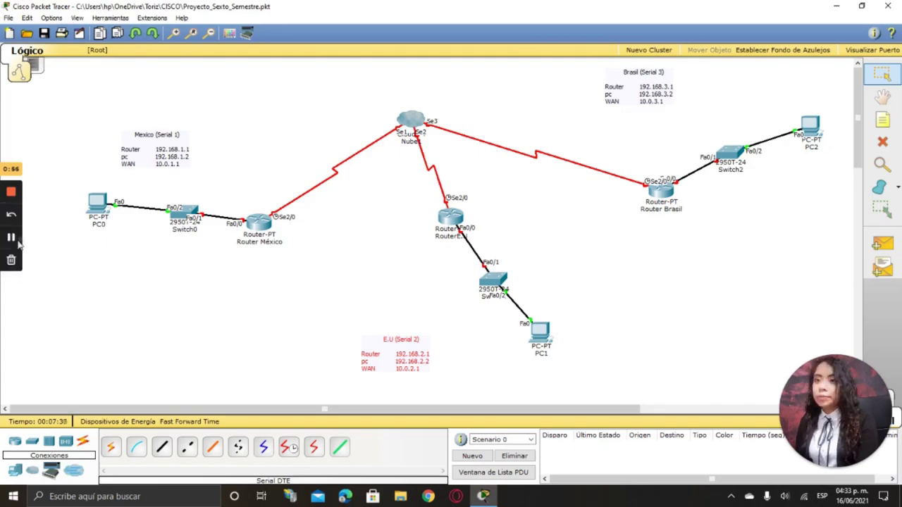
pyautogui.click(12, 237)
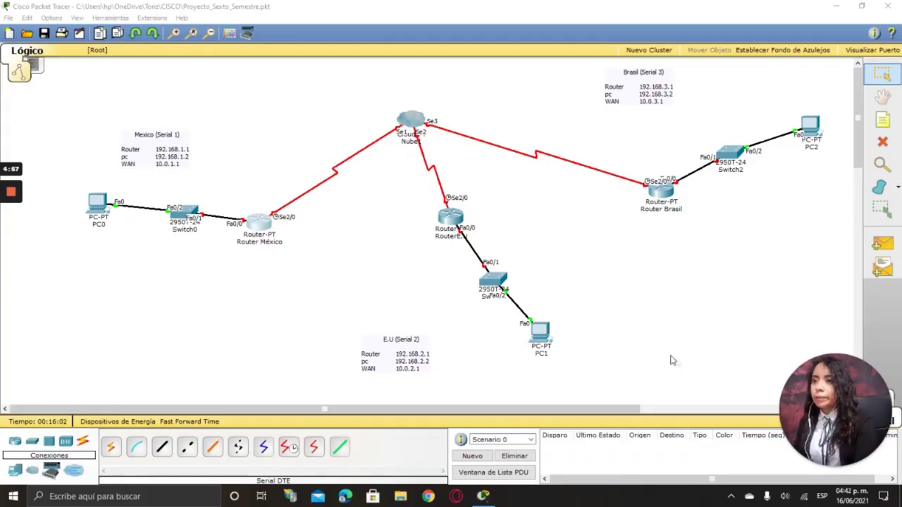
# Step: Configure FastEthernet0/0 on Router México with IP address 192.168.1.1 and subnet mask 255.255.255.0, and turn the port on
pyautogui.click(258, 224)
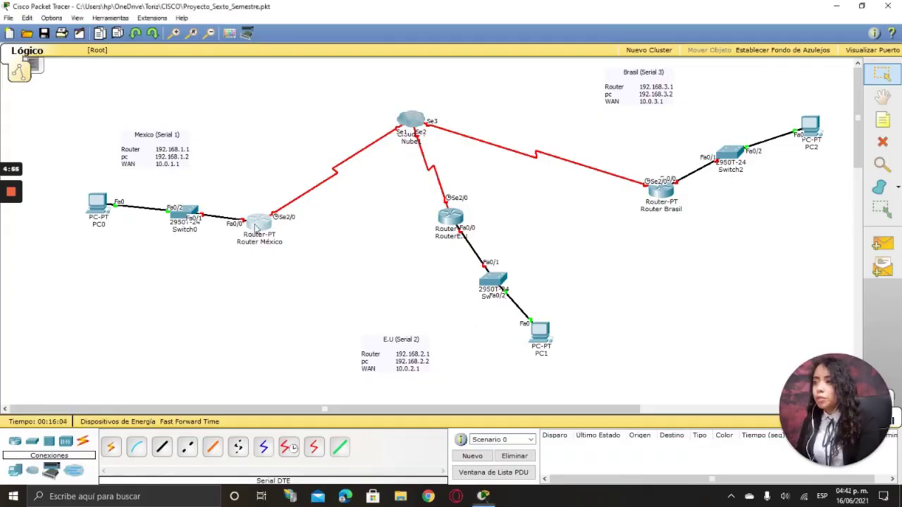
pyautogui.click(286, 132)
pyautogui.click(318, 131)
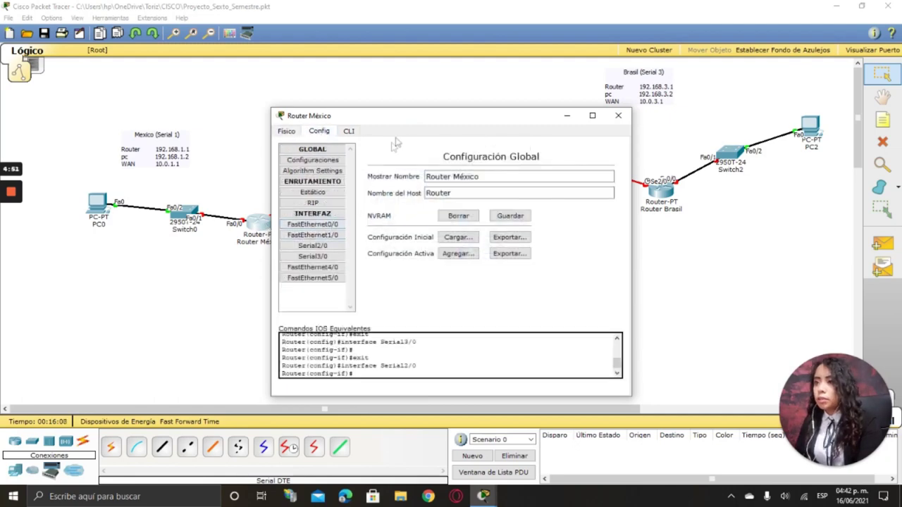
pyautogui.moveTo(426, 122); pyautogui.dragTo(519, 126)
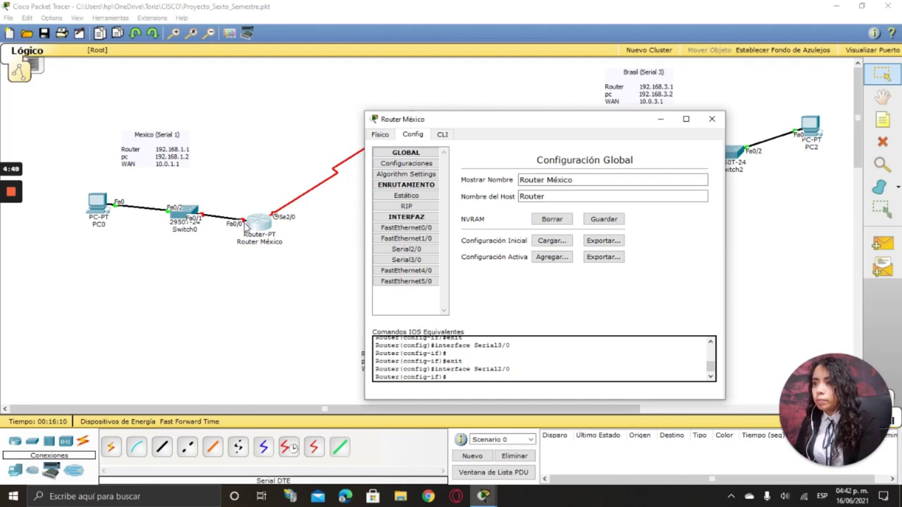
pyautogui.click(413, 228)
pyautogui.click(652, 262)
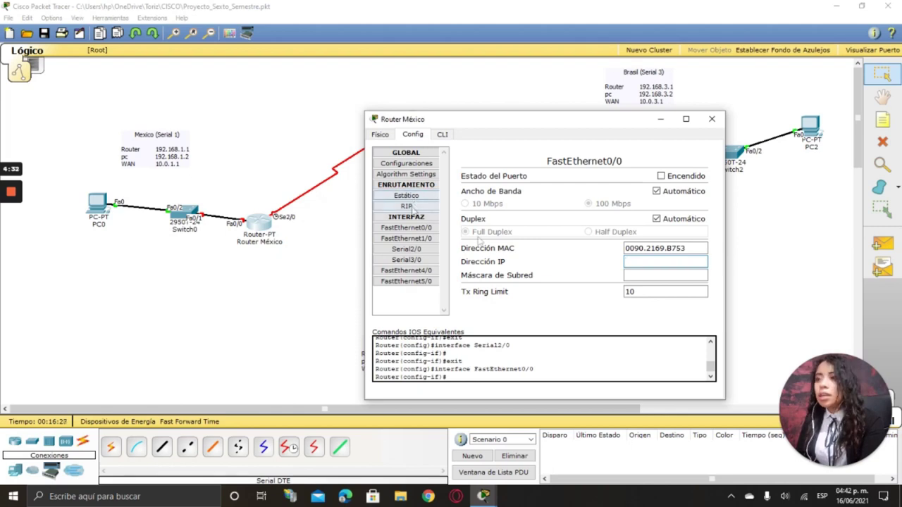
pyautogui.click(649, 261)
pyautogui.write('192.168.')
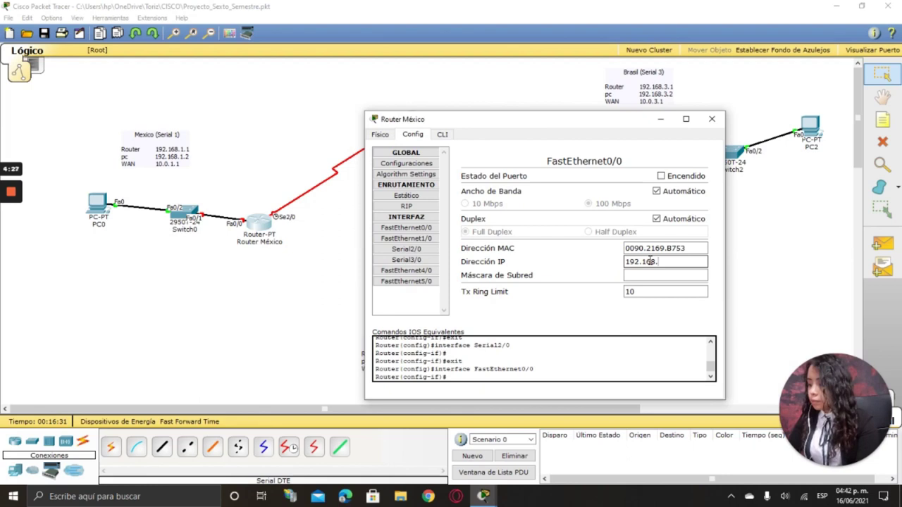
pyautogui.write('1.1')
pyautogui.click(661, 275)
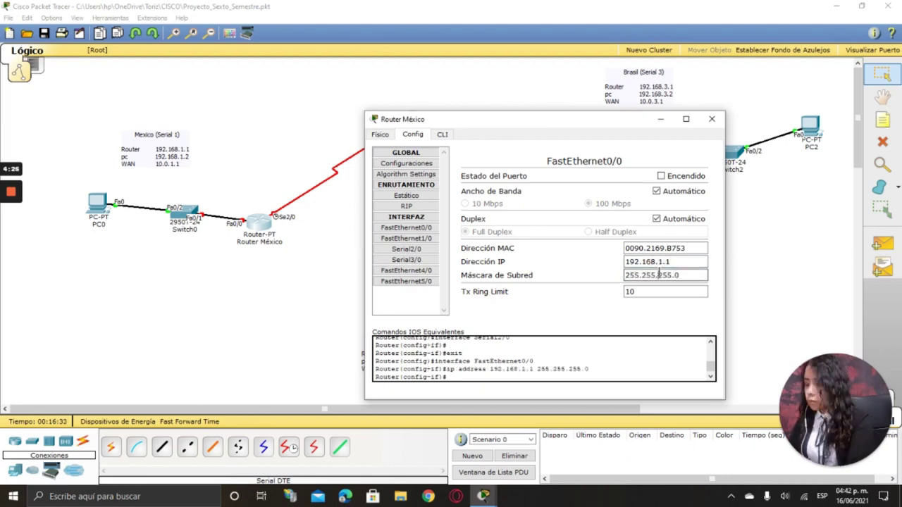
pyautogui.click(661, 177)
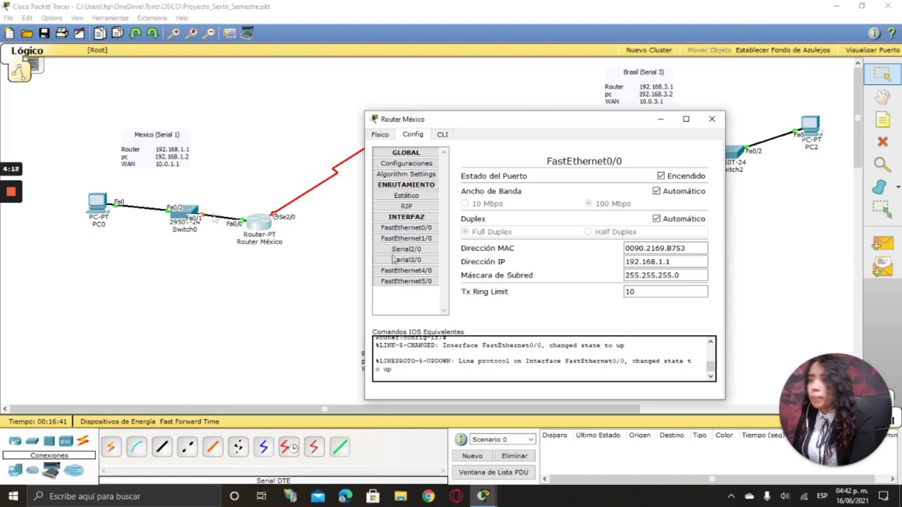
# Step: Configure Serial2/0 on Router México with IP address 10.0.1.1 and subnet mask 255.0.0.0, turn the port on, and close the router's settings
pyautogui.moveTo(528, 121); pyautogui.dragTo(599, 107)
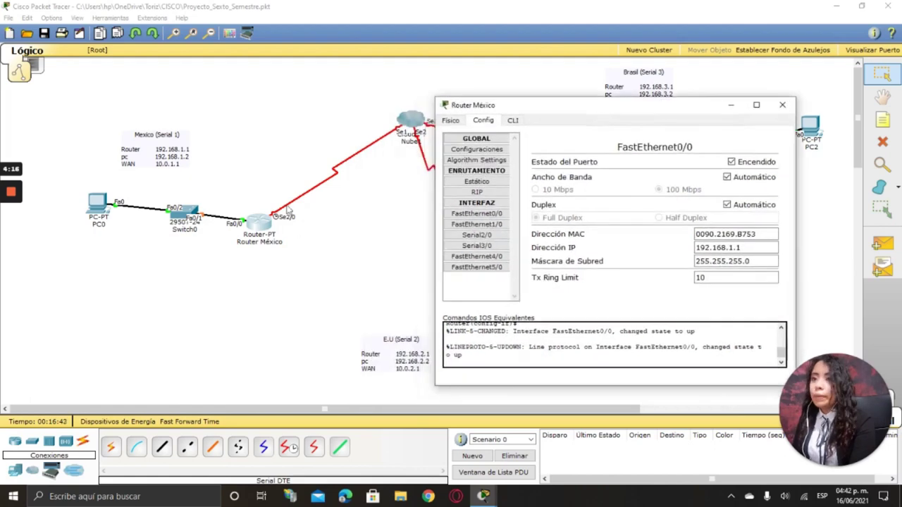
pyautogui.click(477, 234)
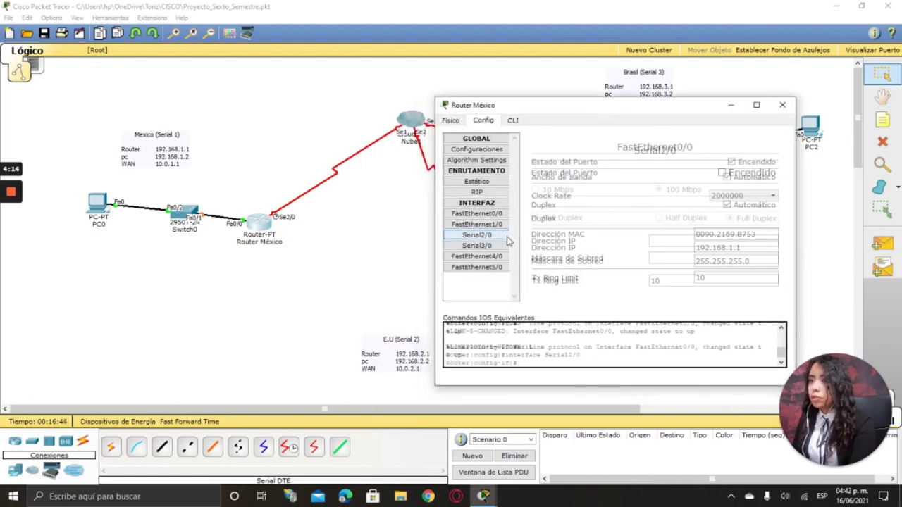
pyautogui.click(700, 242)
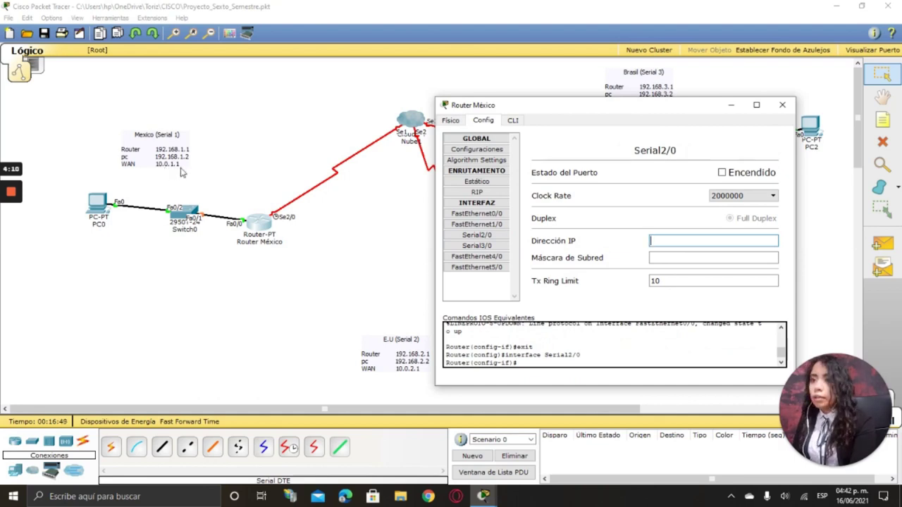
pyautogui.write('10.1')
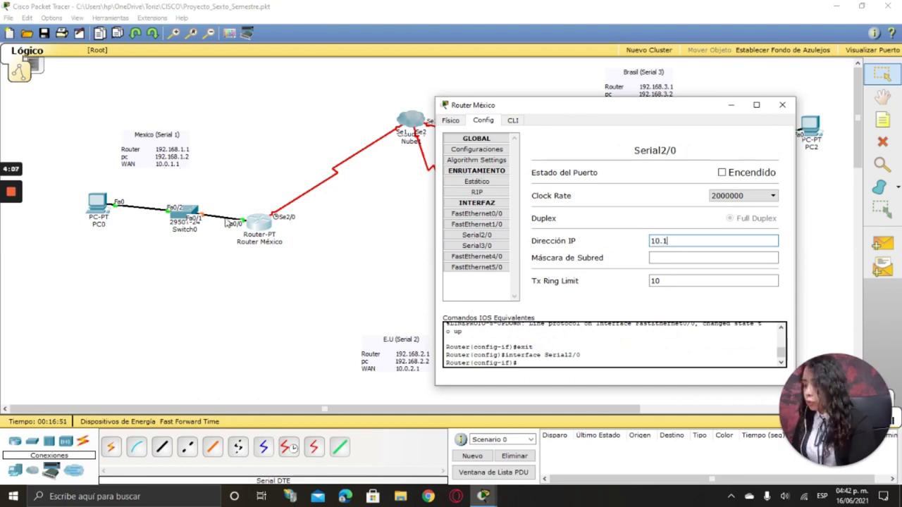
pyautogui.press('BackSpace')
pyautogui.write('0.1.')
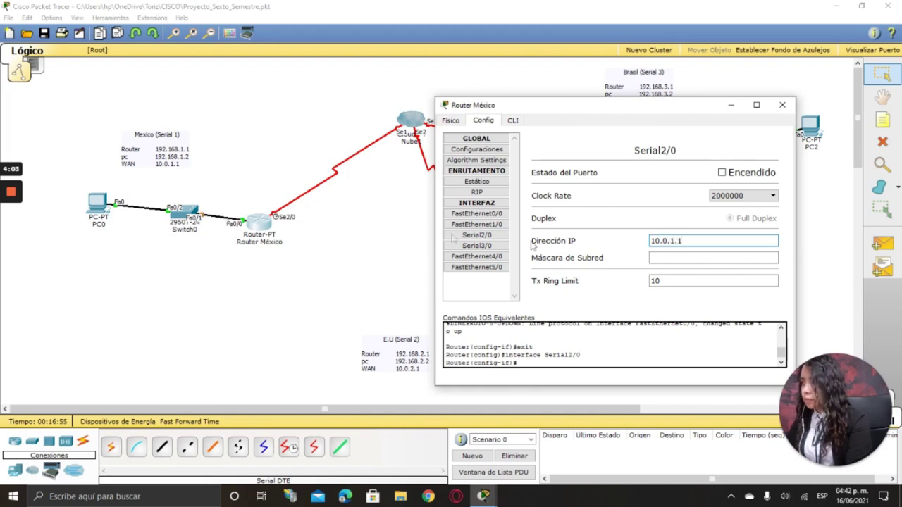
pyautogui.click(657, 259)
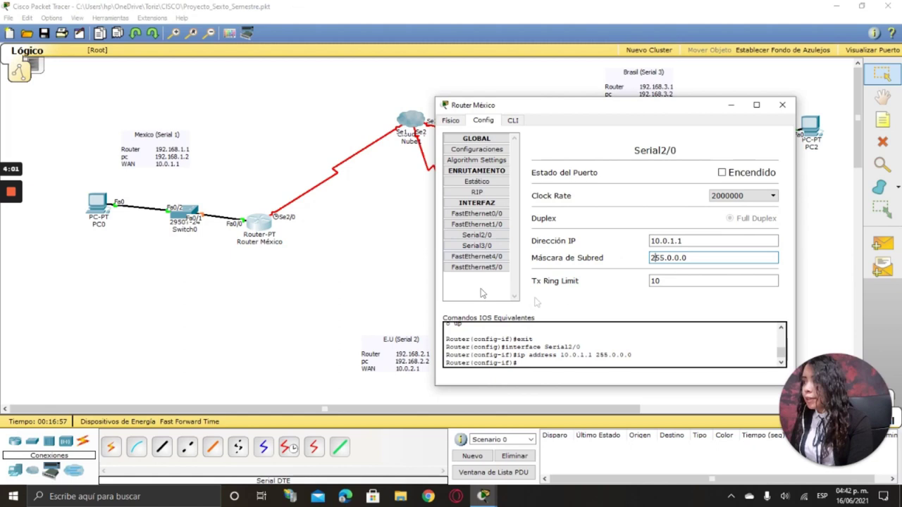
pyautogui.press('Tab')
pyautogui.click(722, 174)
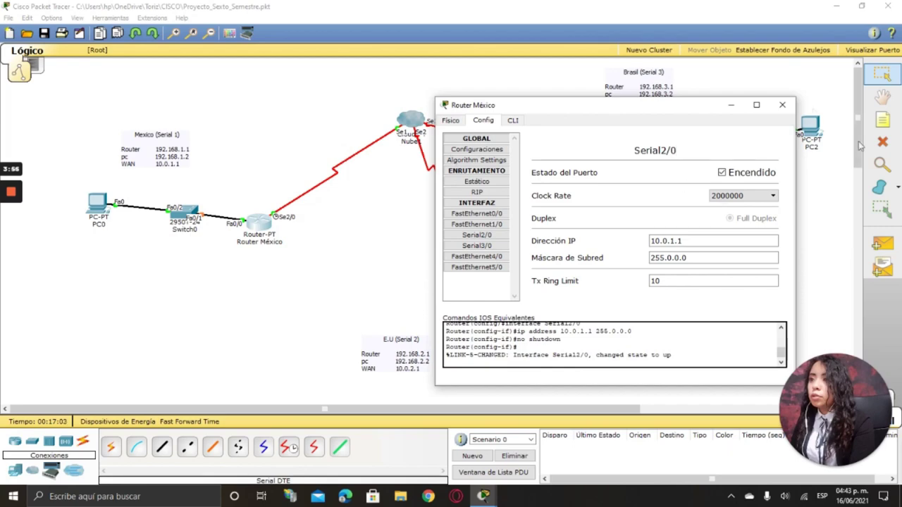
pyautogui.click(782, 104)
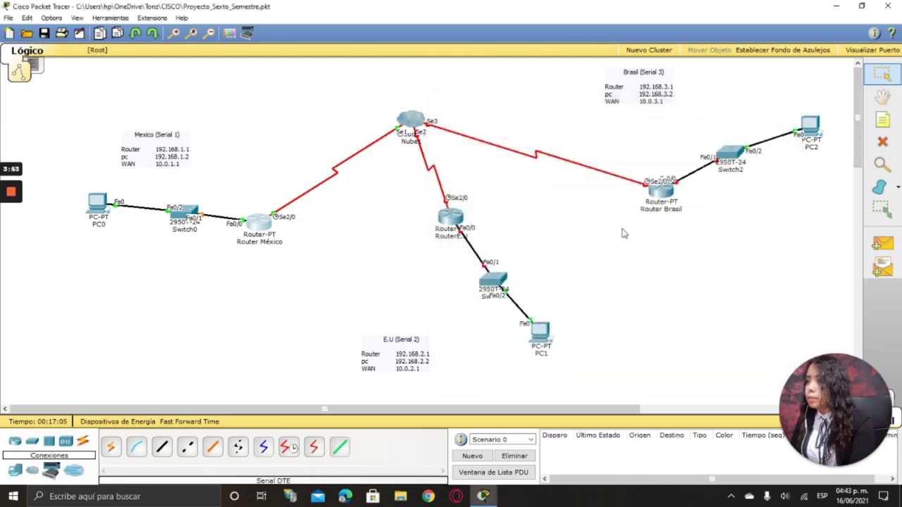
# Step: Configure FastEthernet0/0 on RouterE.U with IP address 192.168.2.1 and subnet mask 255.255.255.0, and turn the port on
pyautogui.click(452, 223)
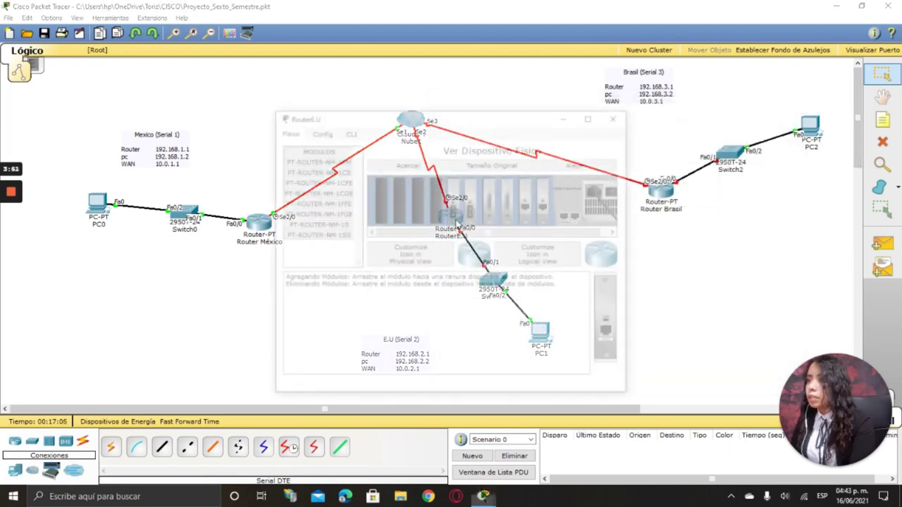
pyautogui.moveTo(507, 118); pyautogui.dragTo(740, 107)
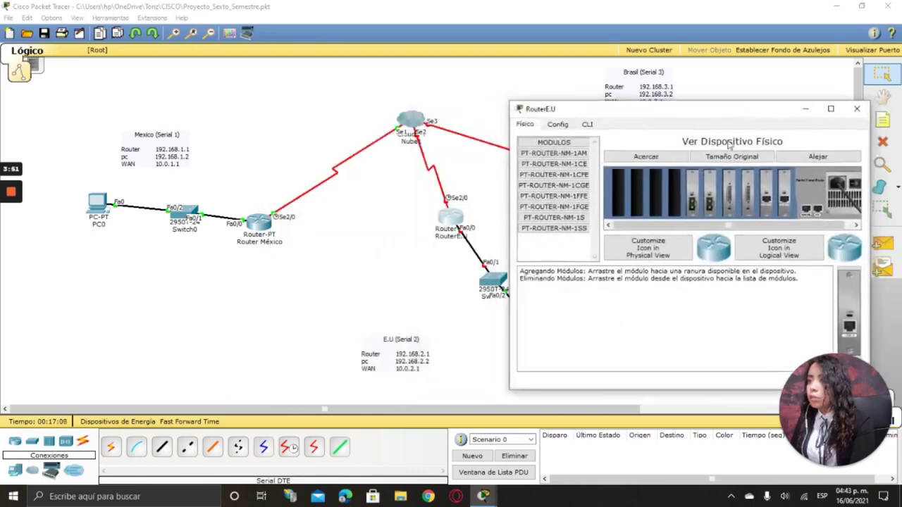
pyautogui.click(564, 127)
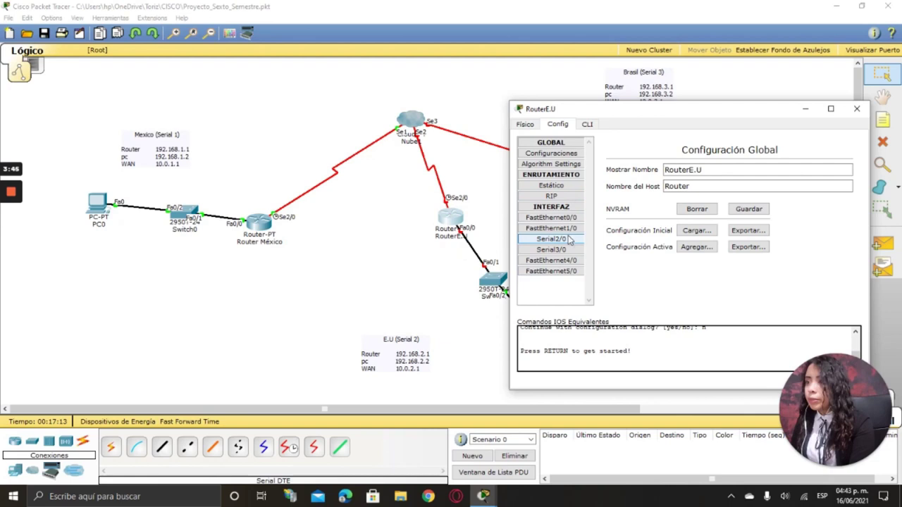
pyautogui.click(576, 218)
pyautogui.click(798, 251)
pyautogui.write('192.168.2.1')
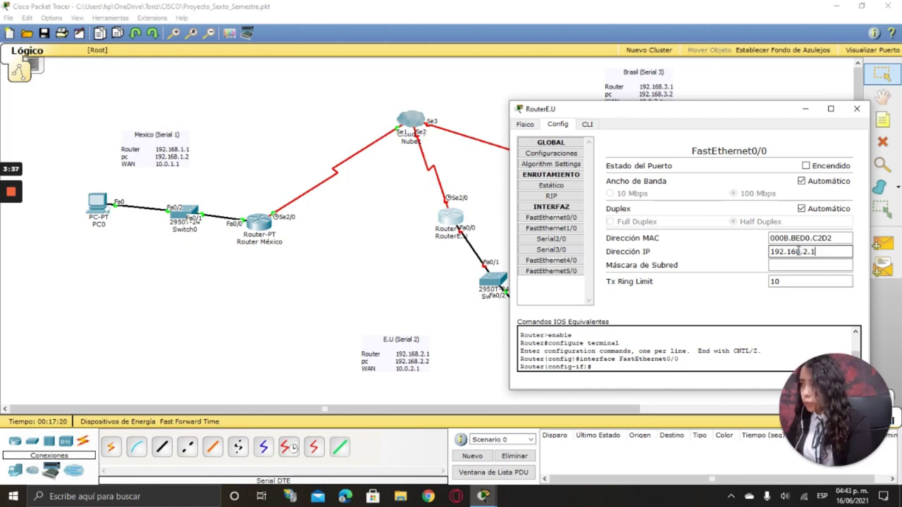
pyautogui.click(812, 266)
pyautogui.click(806, 166)
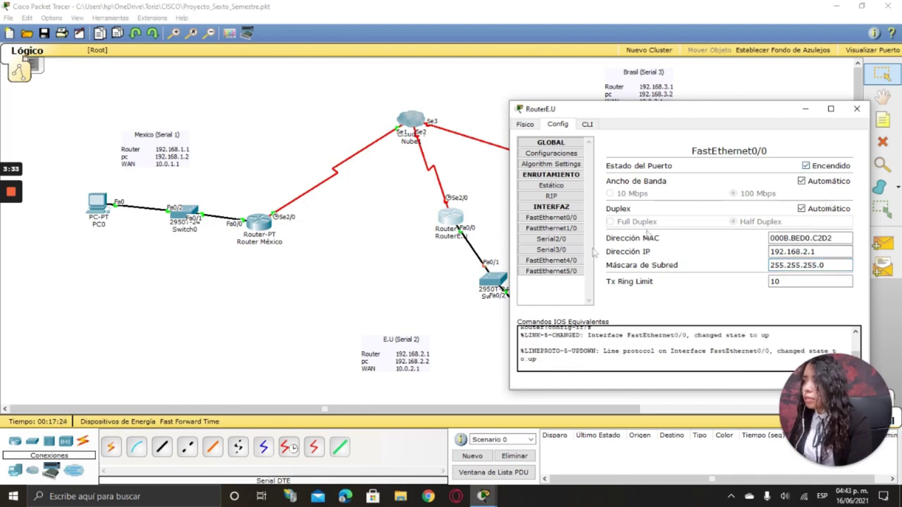
# Step: Open the Serial2/0 settings of RouterE.U and shift the E.U note slightly right, clear of the router's settings window
pyautogui.moveTo(730, 114); pyautogui.dragTo(247, 108)
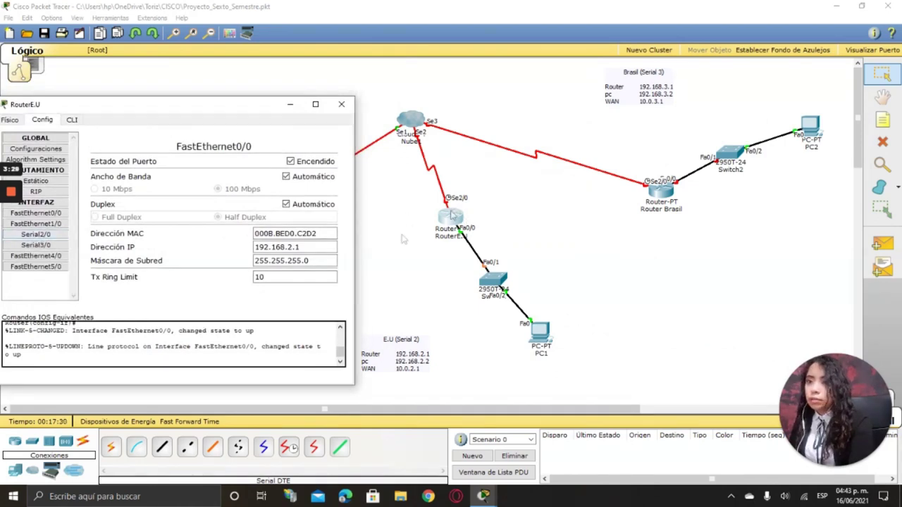
pyautogui.click(35, 234)
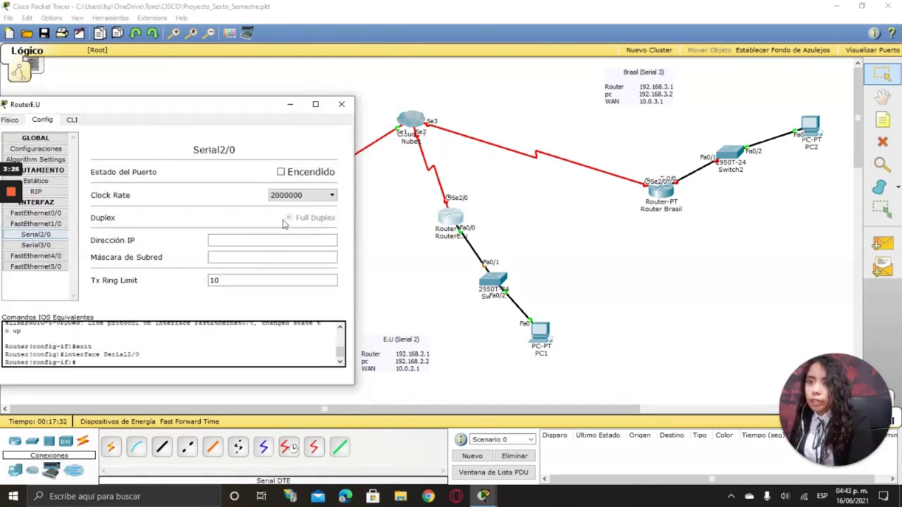
pyautogui.click(243, 240)
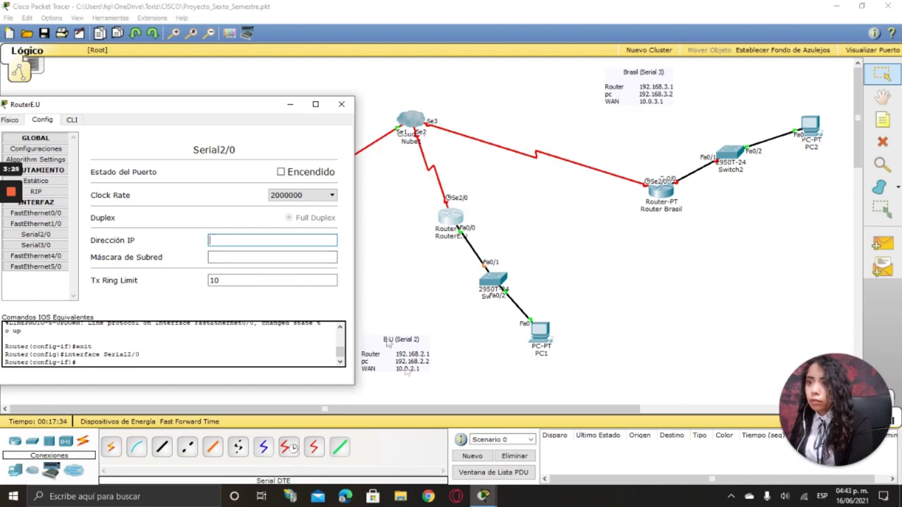
pyautogui.moveTo(389, 344); pyautogui.dragTo(414, 345)
pyautogui.moveTo(483, 496)
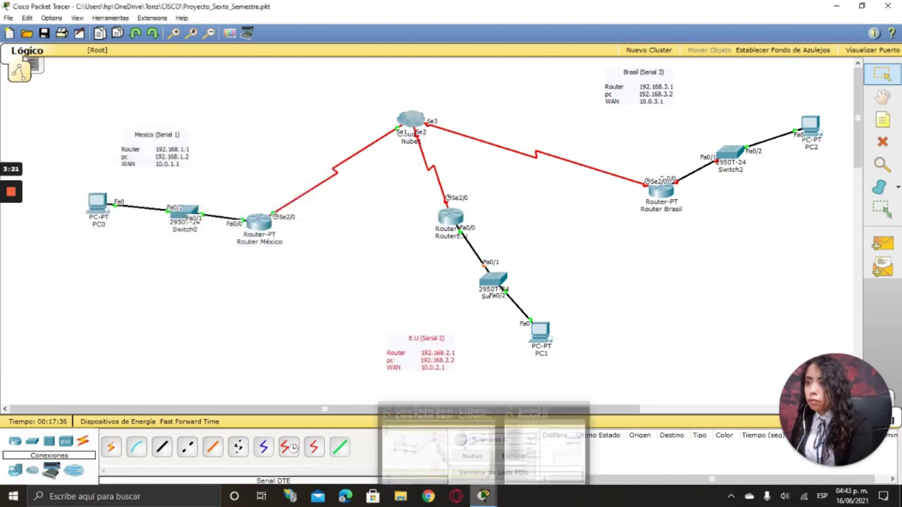
pyautogui.click(554, 440)
# Step: Configure Serial2/0 on RouterE.U with IP address 10.0.2.0 and subnet mask 255.0.0.0, turn the port on, and close the router's settings
pyautogui.write('10.1')
pyautogui.press('BackSpace')
pyautogui.write('0.')
pyautogui.write('2.0')
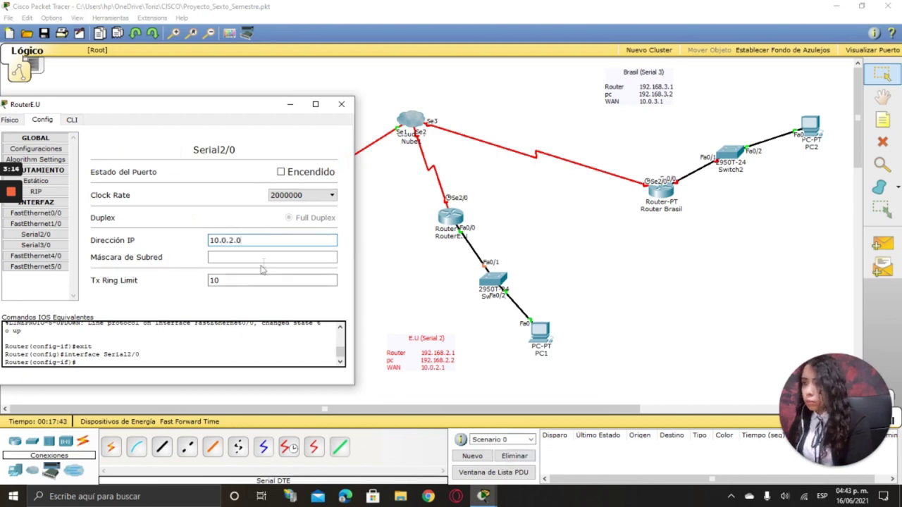
pyautogui.click(262, 257)
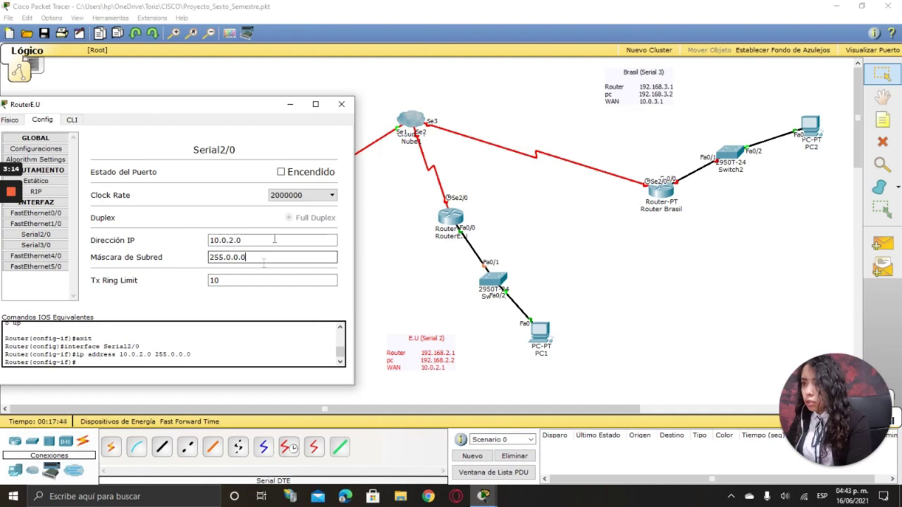
pyautogui.click(281, 172)
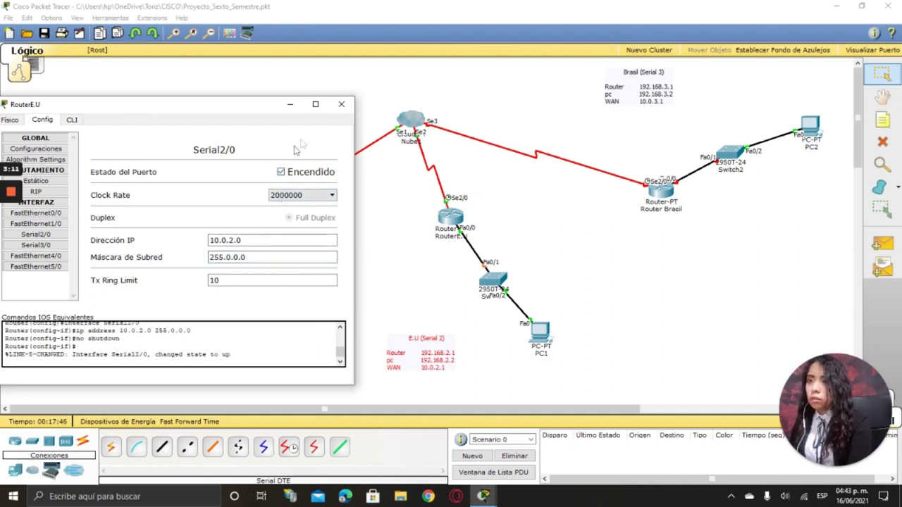
pyautogui.click(341, 103)
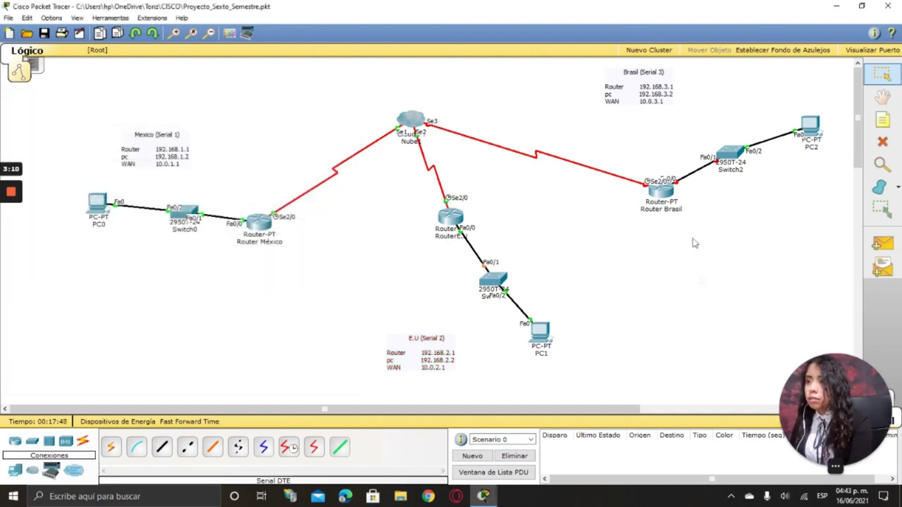
# Step: Configure FastEthernet0/0 on Router Brasil with IP address 192.168.3.1 and subnet mask 255.255.255.0, and turn the port on
pyautogui.click(660, 192)
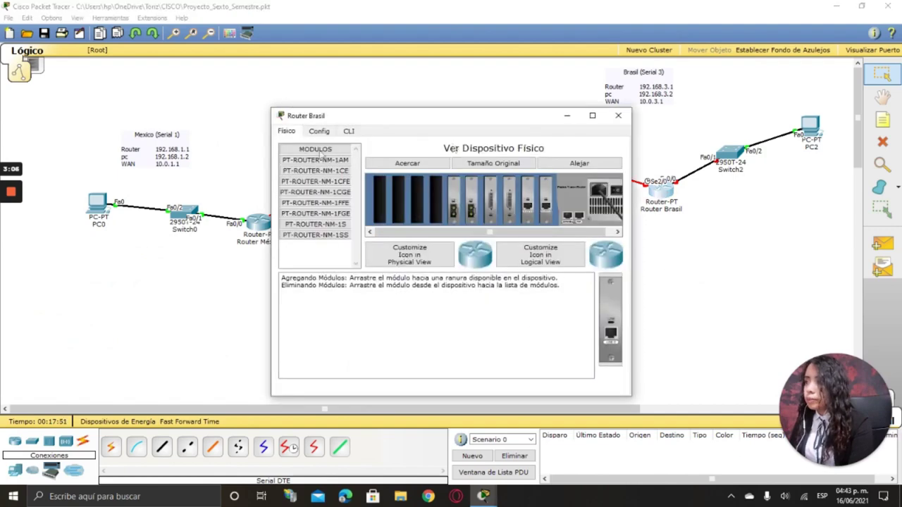
pyautogui.click(320, 131)
pyautogui.click(312, 224)
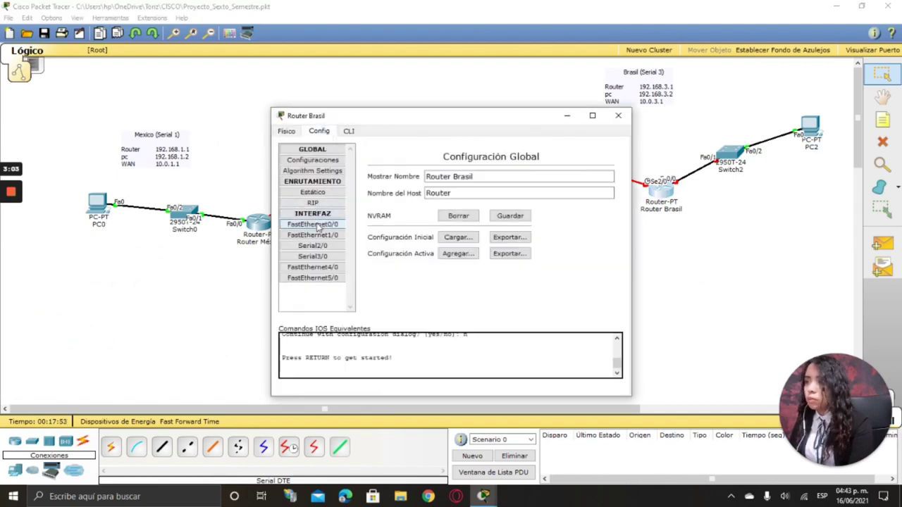
pyautogui.moveTo(436, 119); pyautogui.dragTo(286, 93)
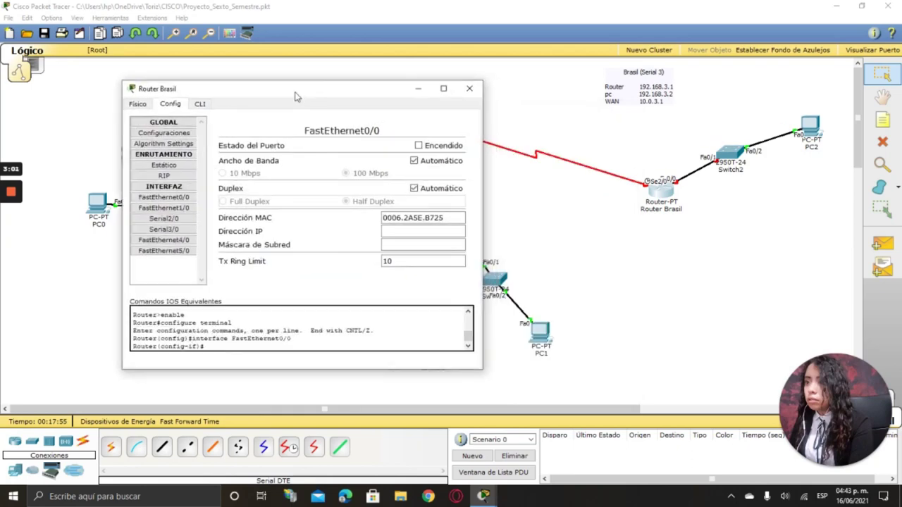
pyautogui.click(422, 232)
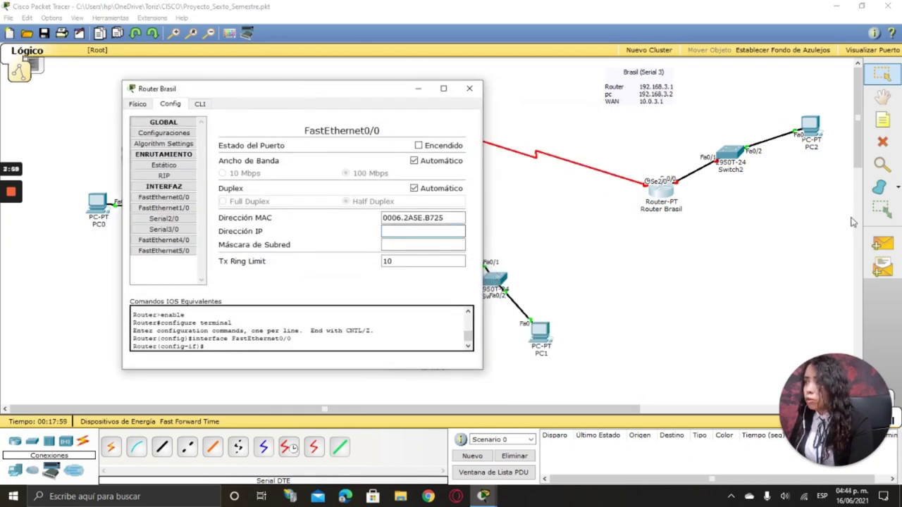
pyautogui.write('192.3168.3.1')
pyautogui.click(407, 232)
pyautogui.press('BackSpace')
pyautogui.click(426, 245)
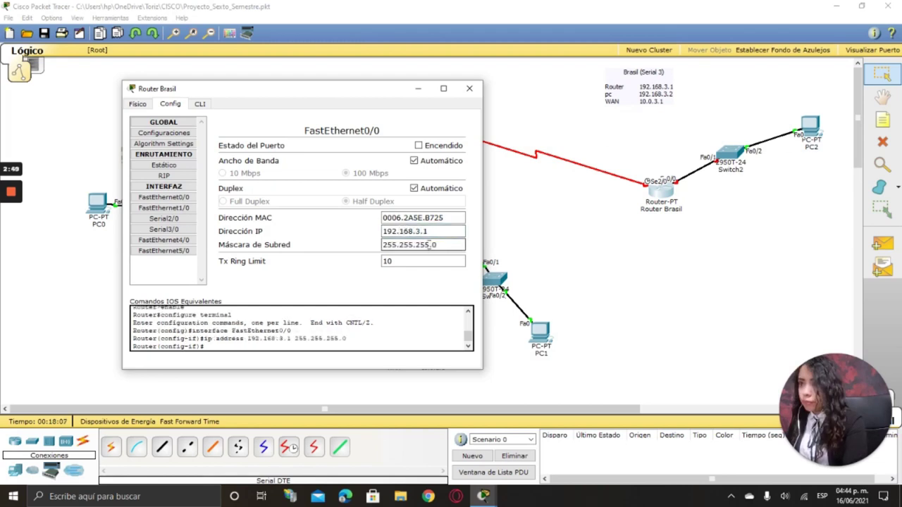
pyautogui.click(418, 146)
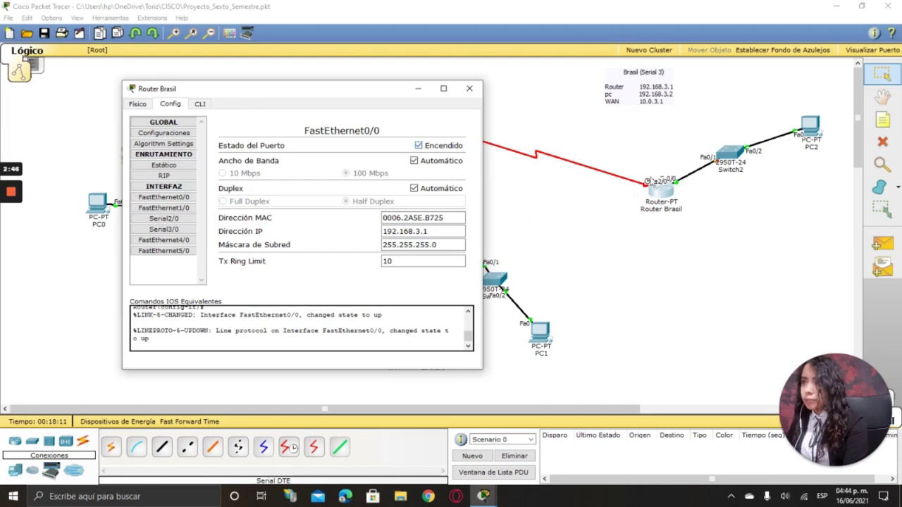
# Step: Configure Serial2/0 on Router Brasil with IP address 10.0.3.1 and subnet mask 255.0.0.0, turn the port on, and close the router's settings
pyautogui.moveTo(284, 91); pyautogui.dragTo(196, 103)
pyautogui.click(78, 231)
pyautogui.click(339, 238)
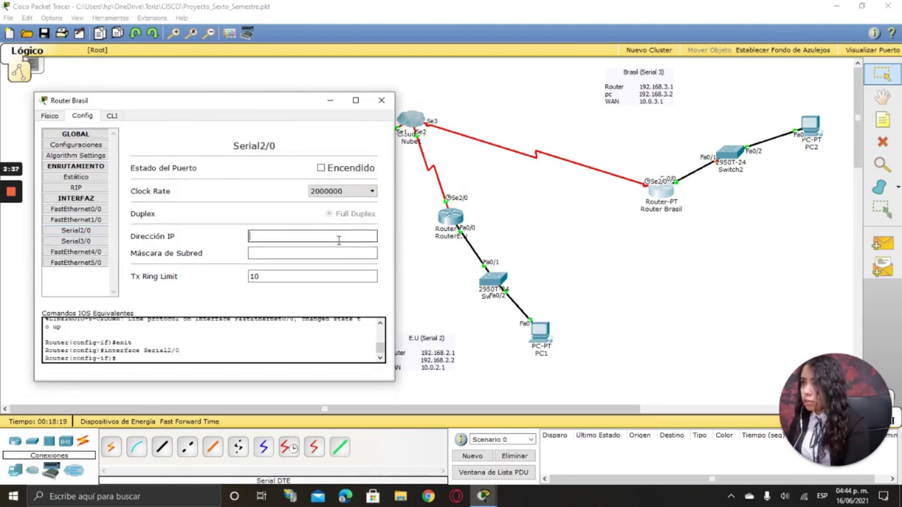
pyautogui.write('10.0.3.1')
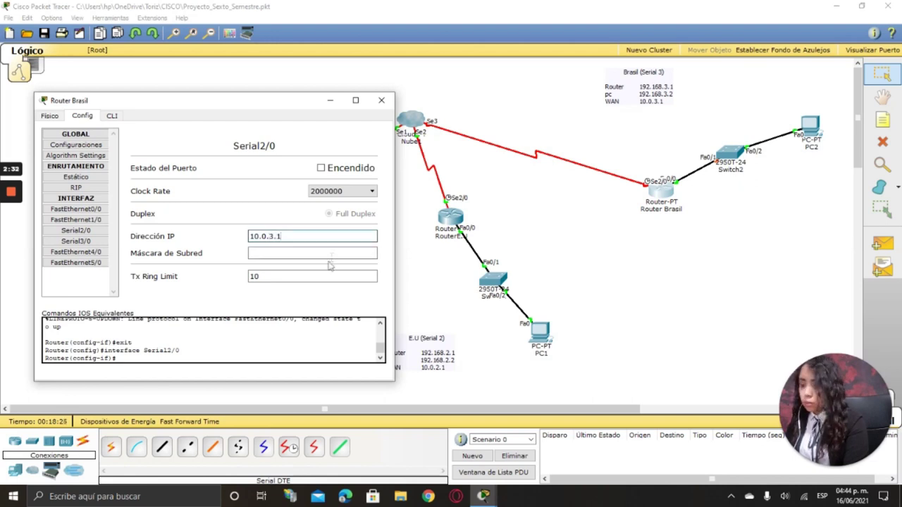
pyautogui.press('Return')
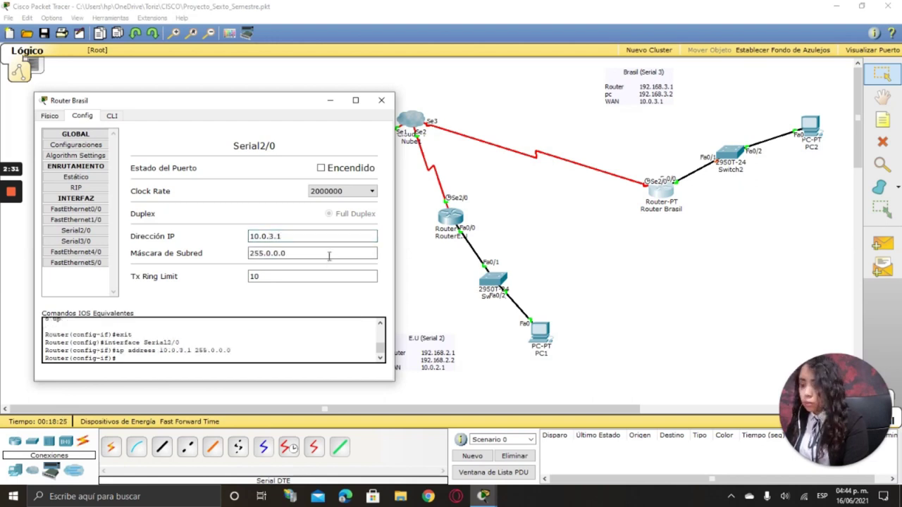
pyautogui.click(326, 170)
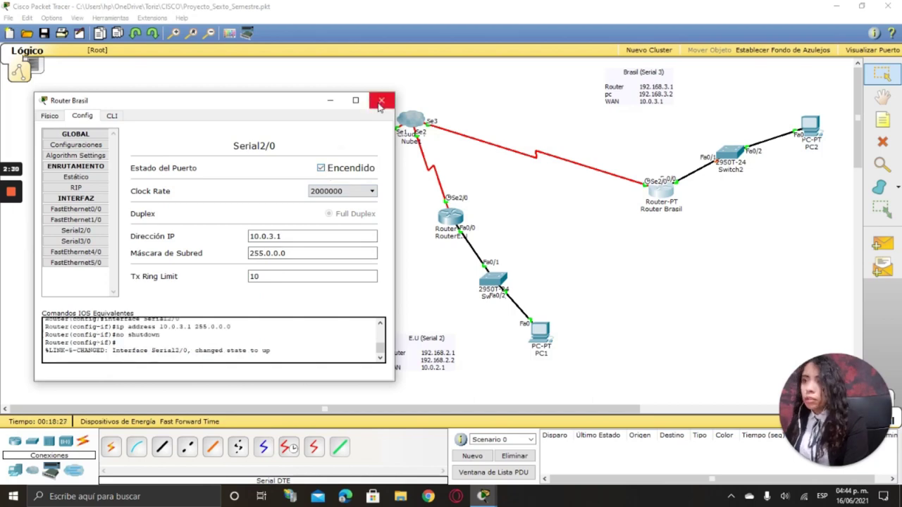
pyautogui.click(381, 100)
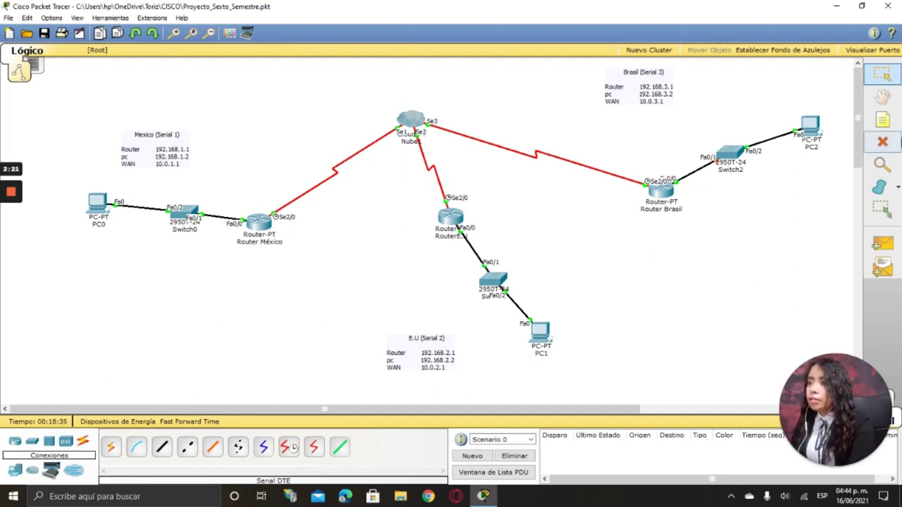
# Step: Give PC0 the static IP address 192.168.1.2, subnet mask 255.255.255.0 and default gateway 192.168.1.1, and close its settings
pyautogui.click(97, 204)
pyautogui.moveTo(437, 124); pyautogui.dragTo(590, 94)
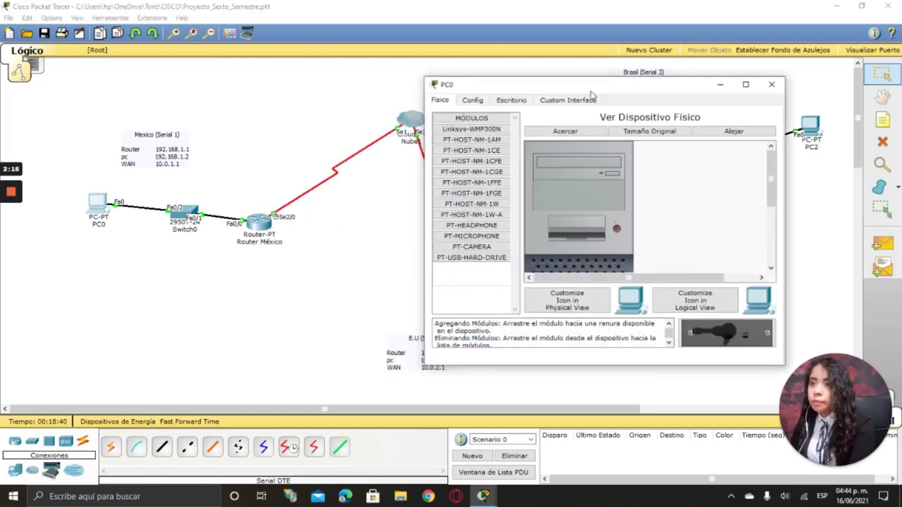
pyautogui.click(471, 101)
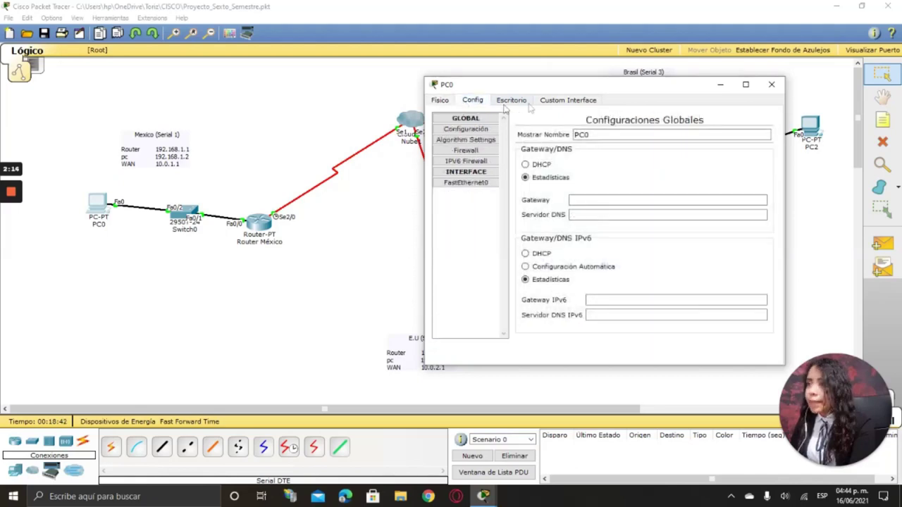
pyautogui.click(512, 100)
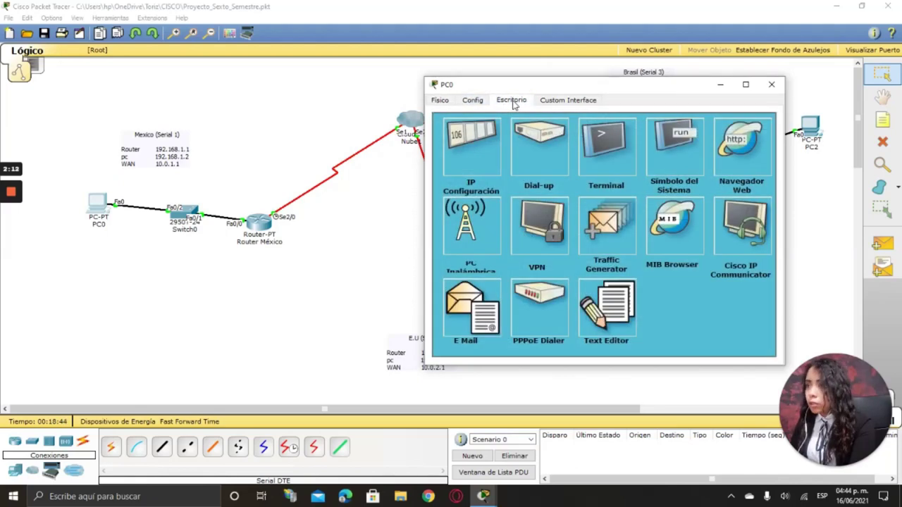
pyautogui.click(474, 155)
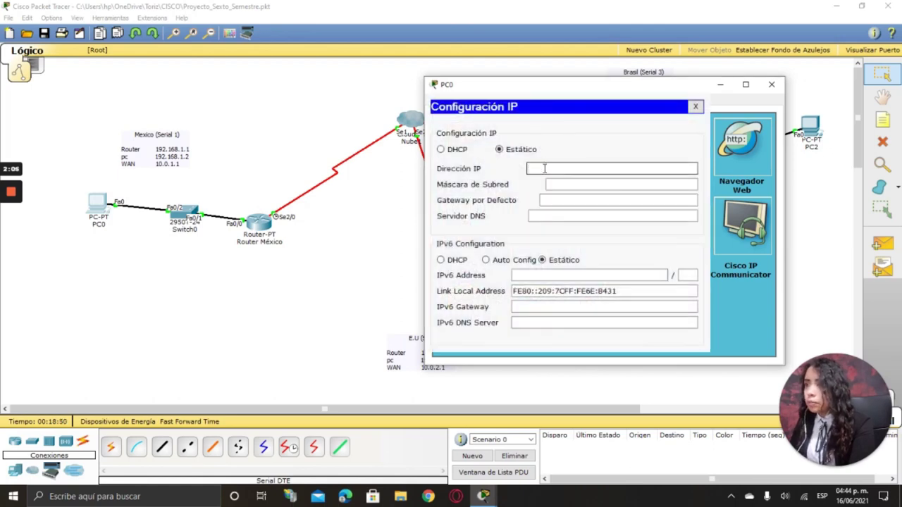
pyautogui.write('1')
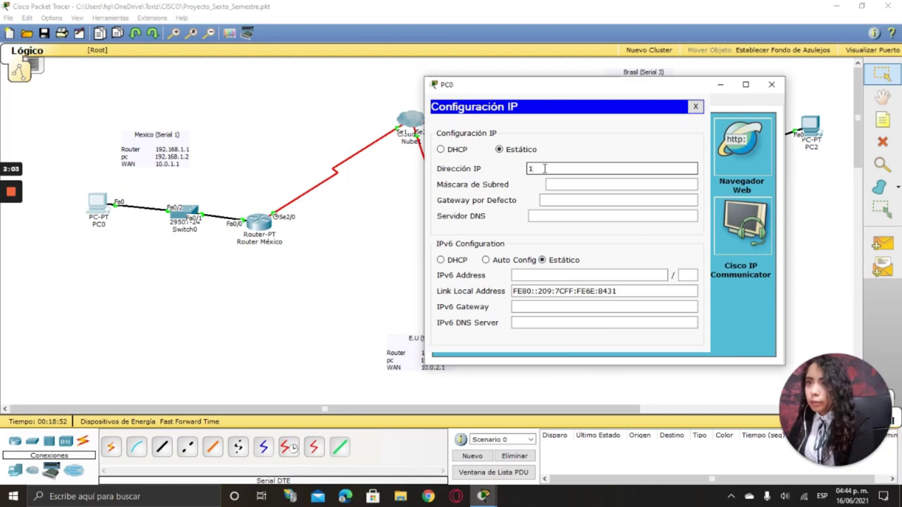
pyautogui.write('92.168.1.2')
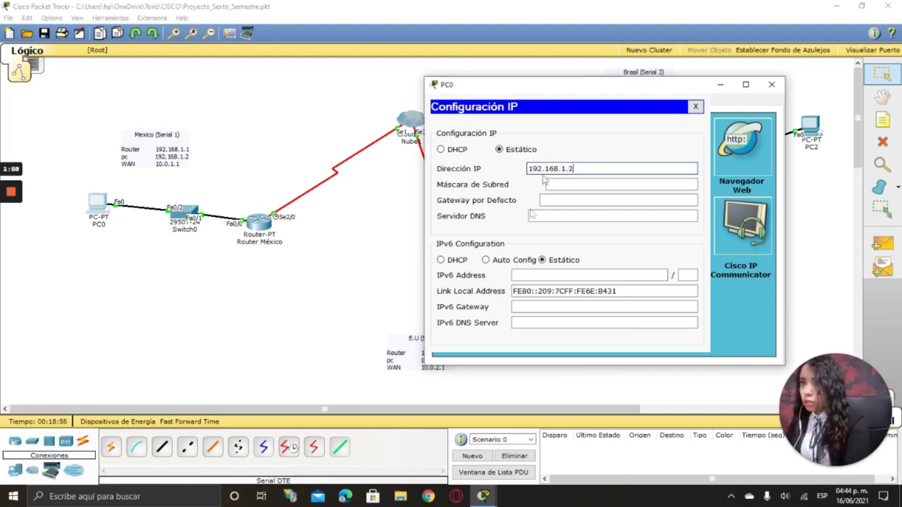
pyautogui.click(572, 184)
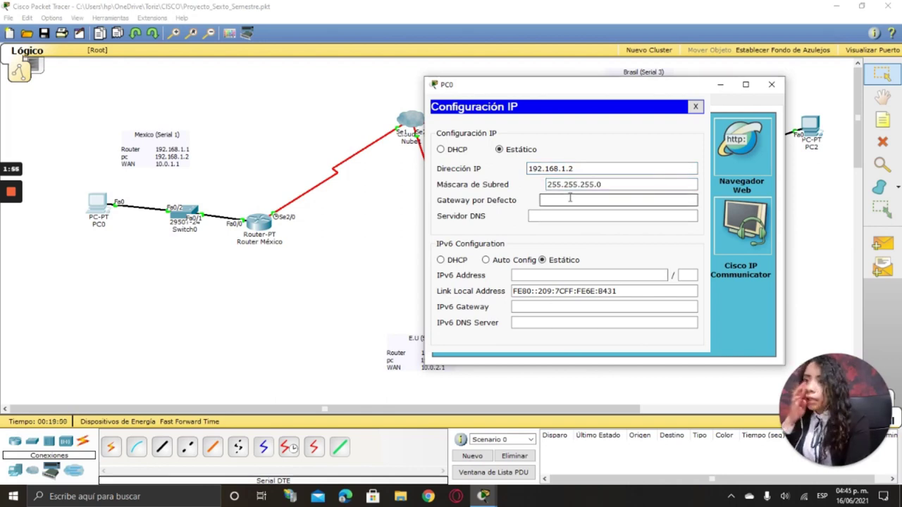
pyautogui.write('192')
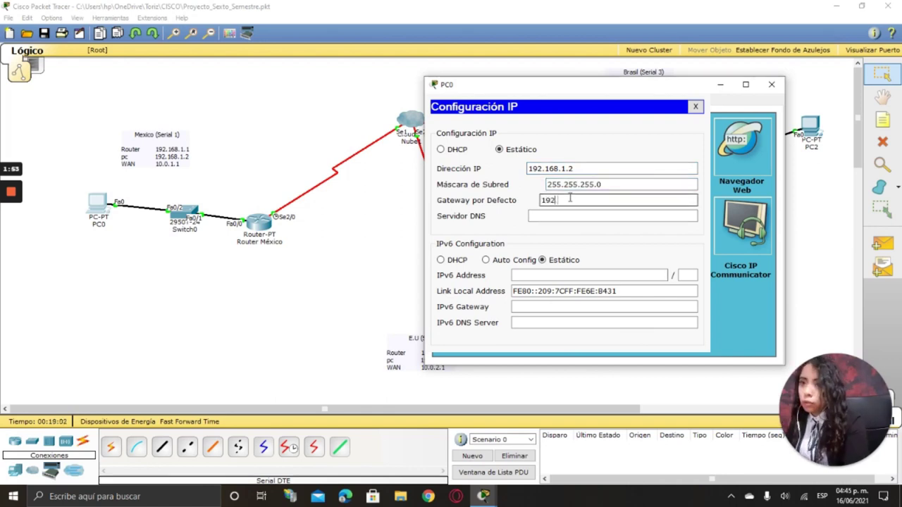
pyautogui.write('.168.')
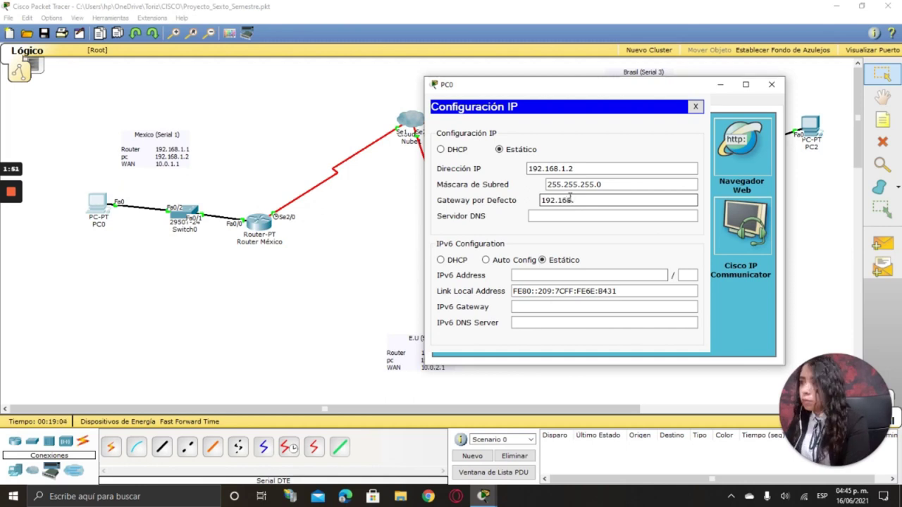
pyautogui.write('1.1')
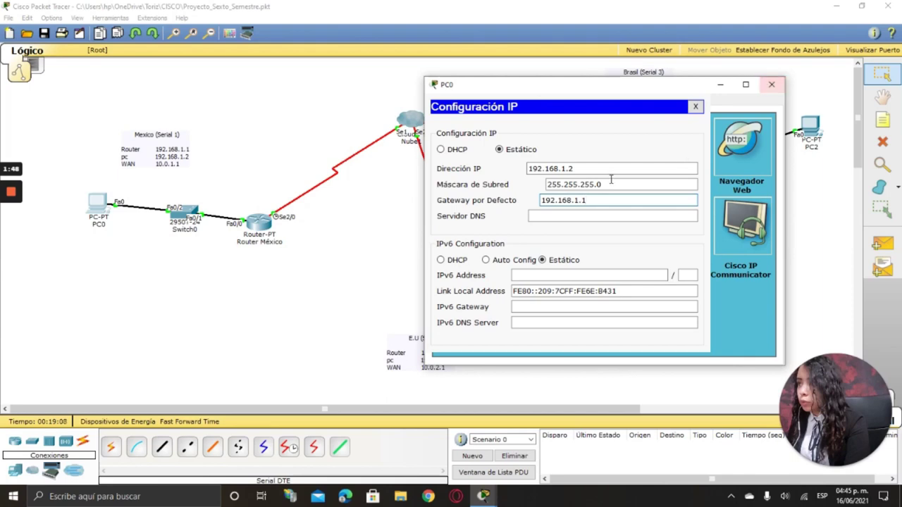
pyautogui.click(771, 86)
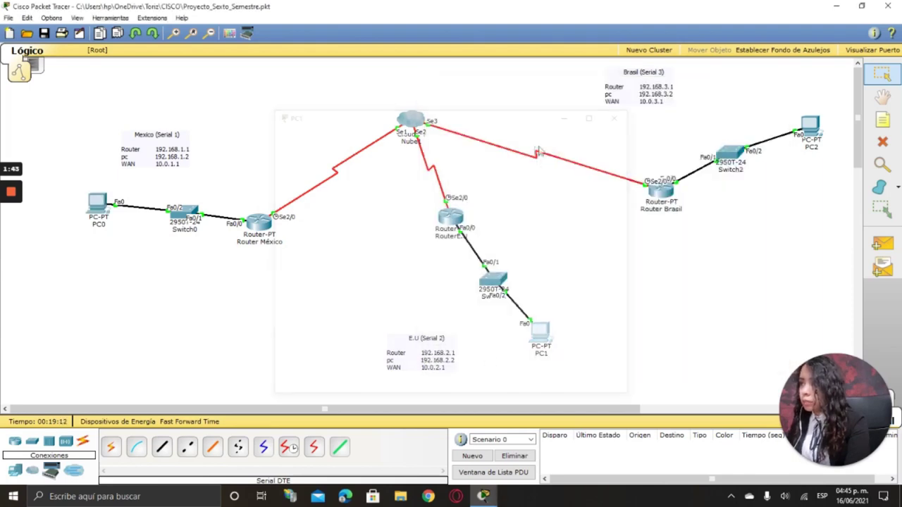
# Step: Give PC1 the static IP address 192.168.2.2 with subnet mask 255.255.255.0
pyautogui.click(539, 331)
pyautogui.click(356, 131)
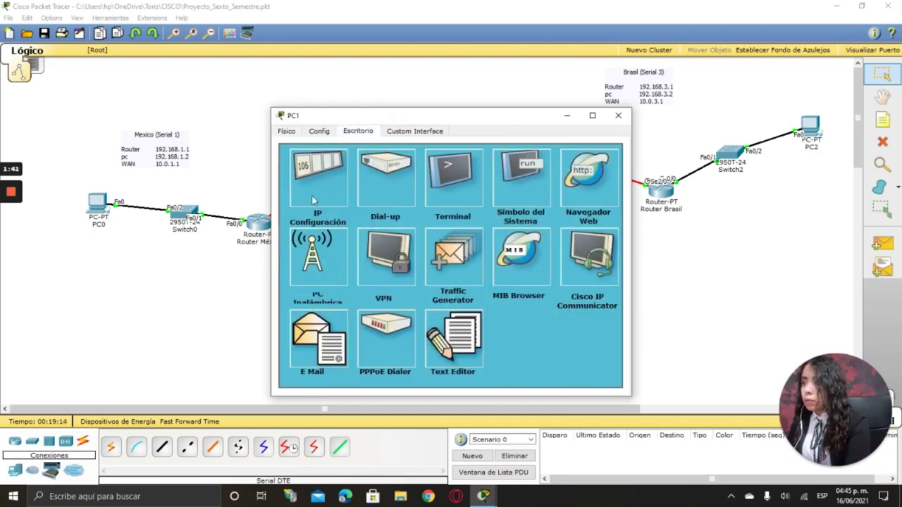
pyautogui.click(314, 201)
pyautogui.moveTo(479, 115); pyautogui.dragTo(717, 78)
pyautogui.click(728, 165)
pyautogui.write('192.1')
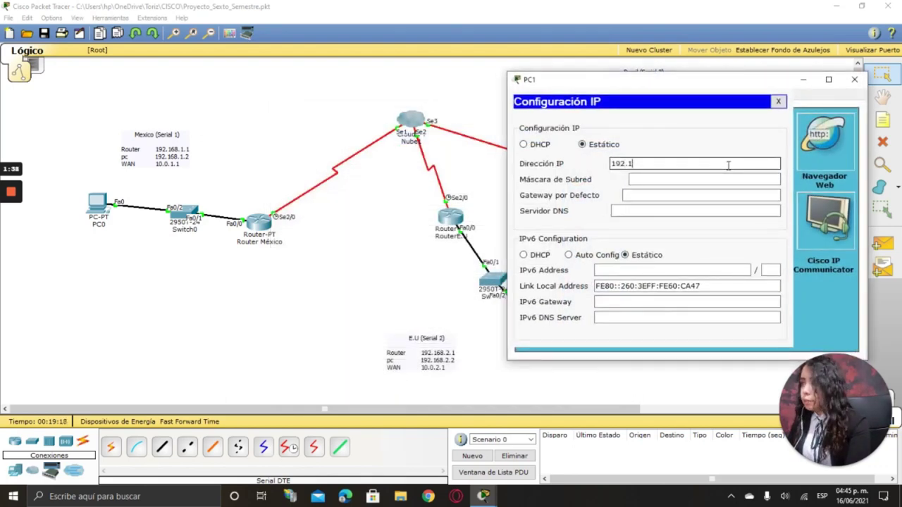
pyautogui.write('68.2.2')
pyautogui.press('Tab')
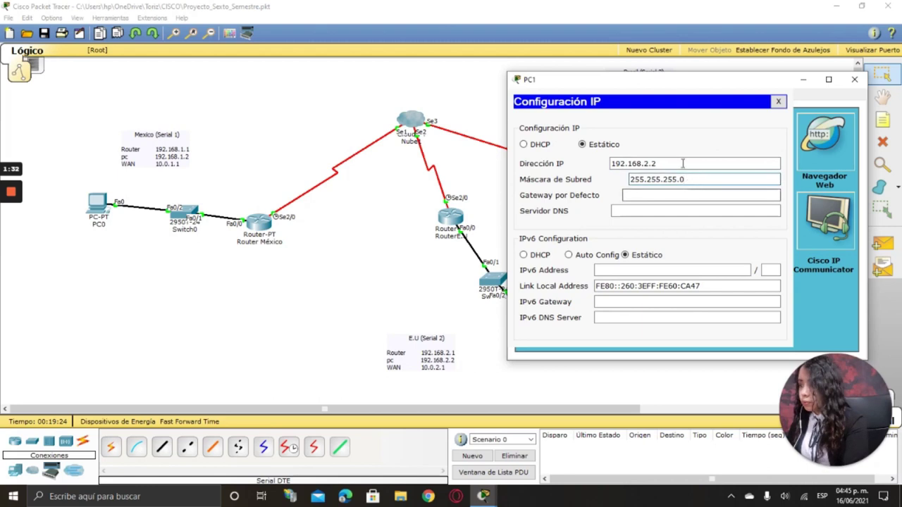
# Step: Set PC1's default gateway to 192.168.2.1, reusing its copied IP address, and close the PC's settings
pyautogui.moveTo(683, 164); pyautogui.dragTo(578, 163)
pyautogui.hotkey('ctrl', 'c')
pyautogui.click(649, 196)
pyautogui.hotkey('ctrl', 'v')
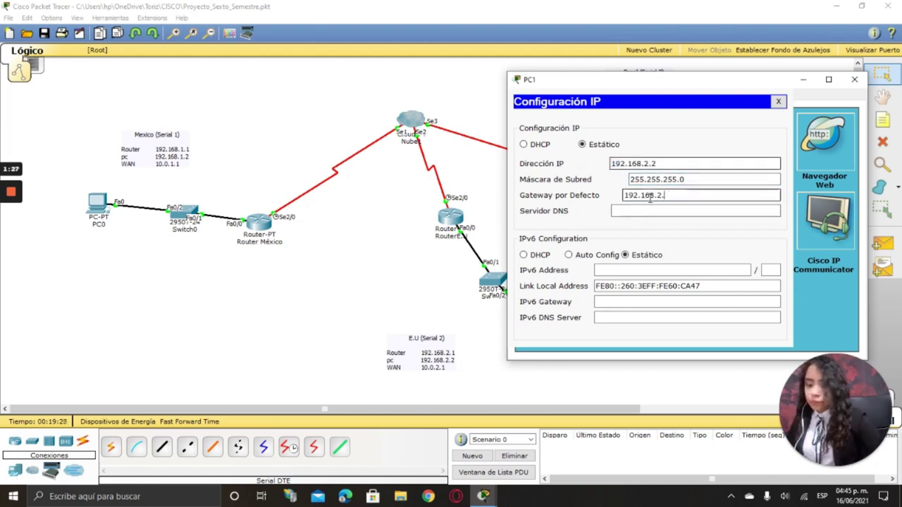
pyautogui.press('BackSpace')
pyautogui.write('1')
pyautogui.click(853, 80)
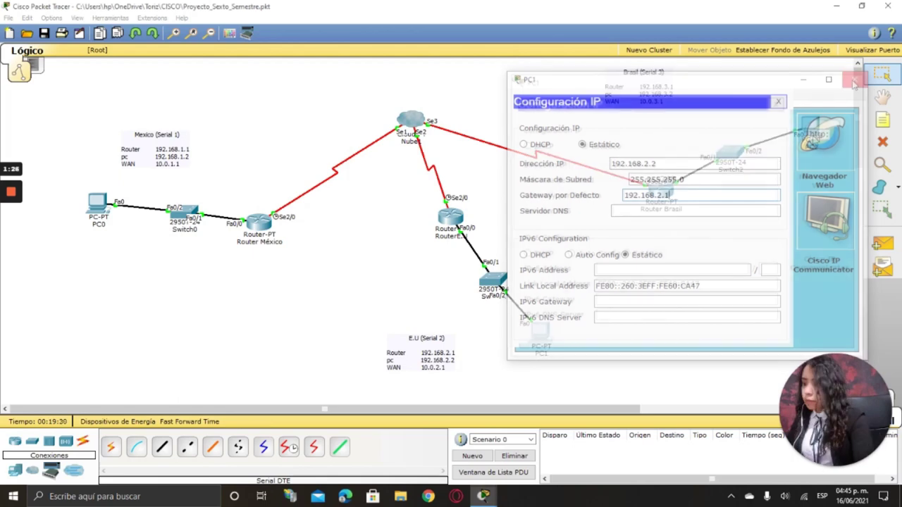
# Step: Open PC2's IP configuration and try to assign it the static IP address 192.168.3.2
pyautogui.click(810, 131)
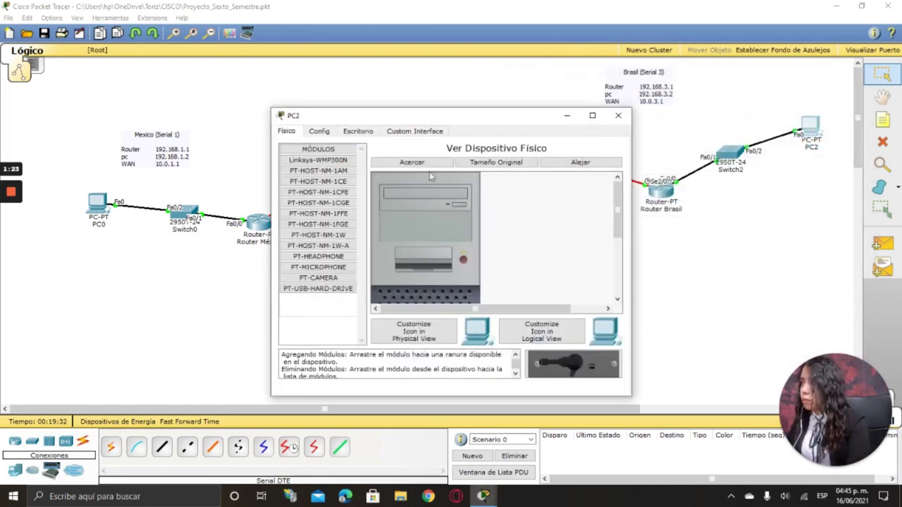
pyautogui.click(361, 131)
pyautogui.click(312, 182)
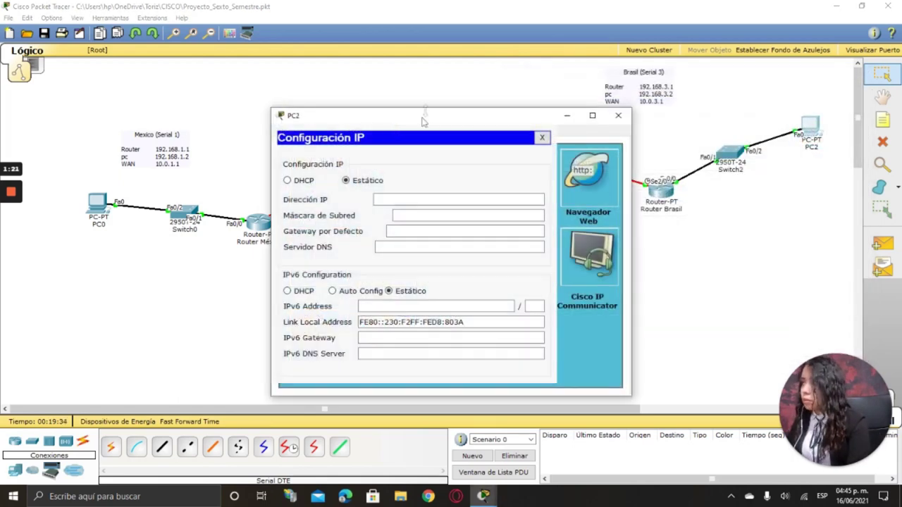
pyautogui.moveTo(422, 116); pyautogui.dragTo(370, 103)
pyautogui.click(355, 186)
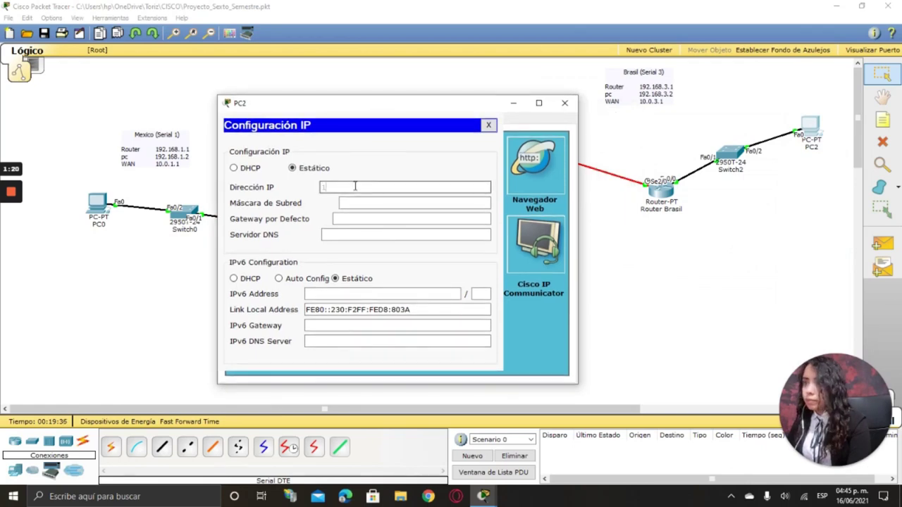
pyautogui.write('192.168')
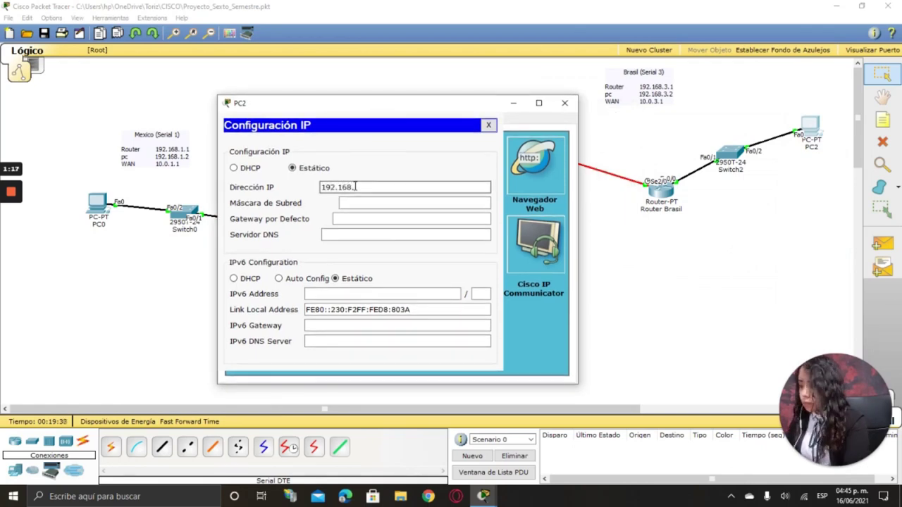
pyautogui.write('.3.2')
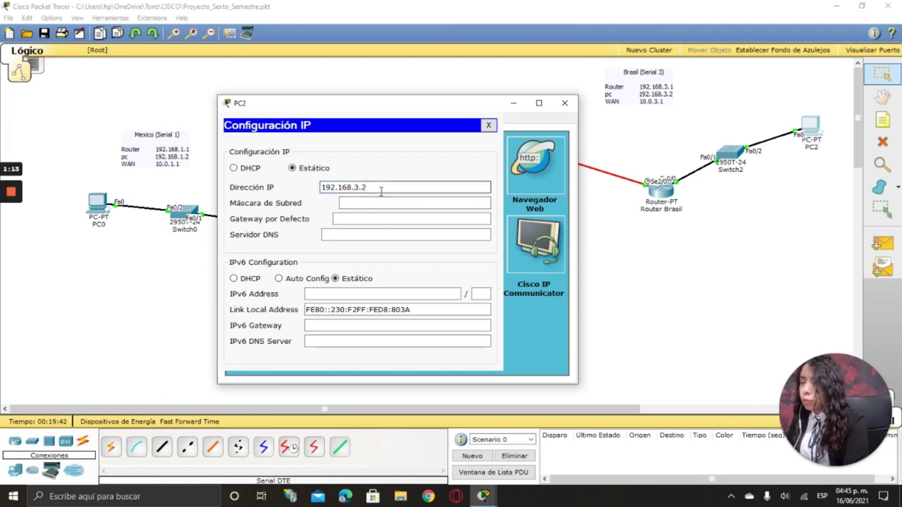
pyautogui.press('BackSpace')
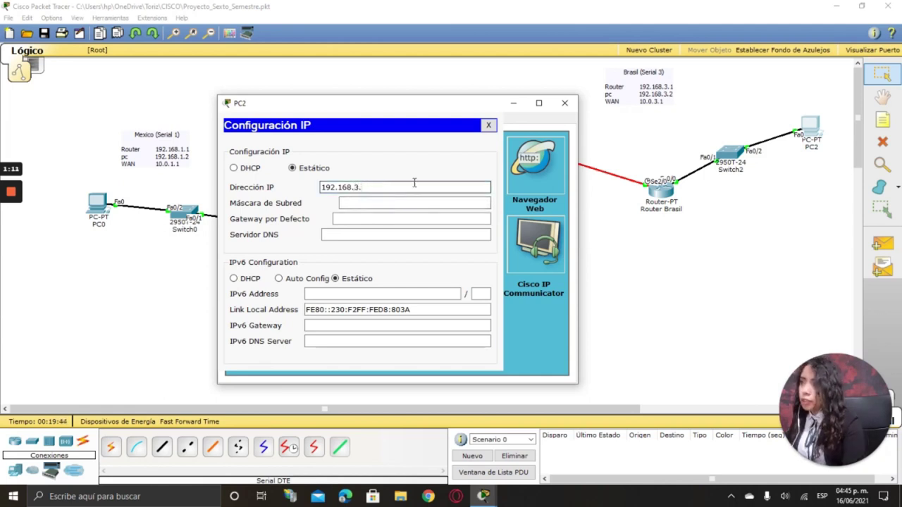
pyautogui.write('2')
pyautogui.press('Tab')
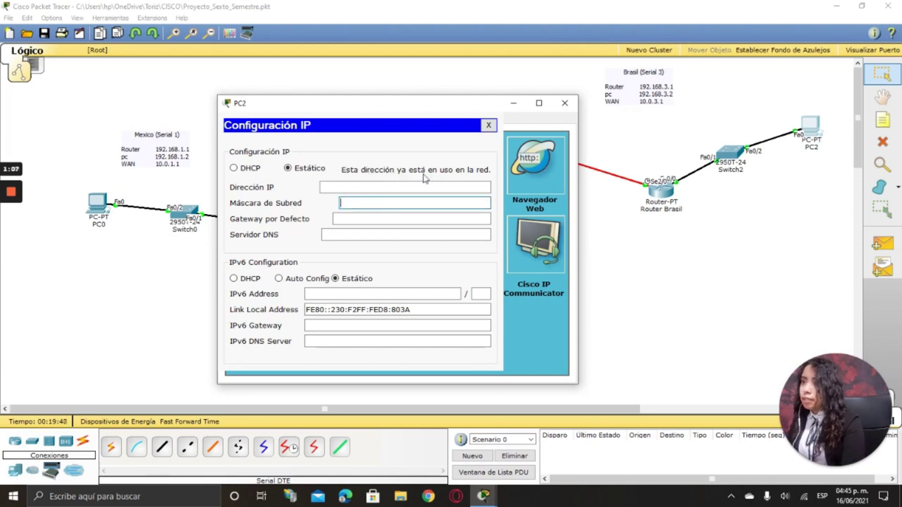
# Step: Re-enter 192.168.3.2 as PC2's IP address with subnet mask 255.255.255.0, and set its default gateway to 192.168.3.1
pyautogui.click(478, 188)
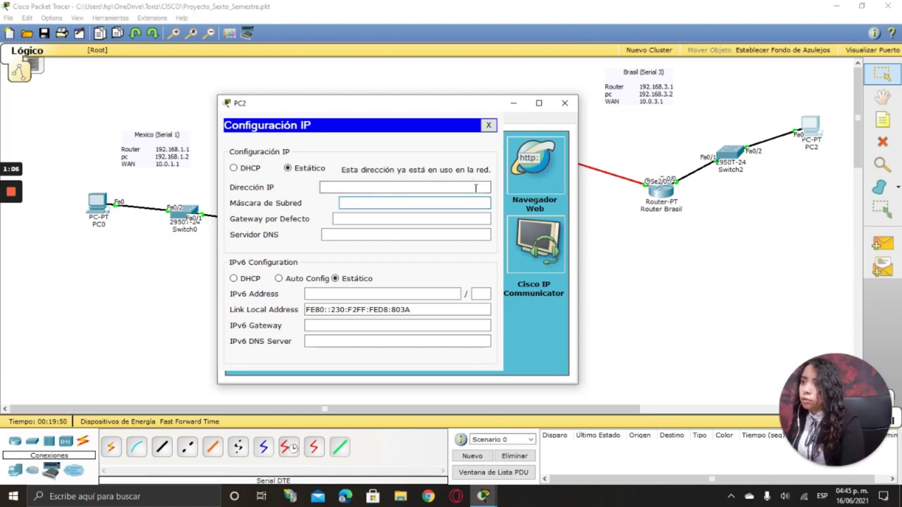
pyautogui.write('192.')
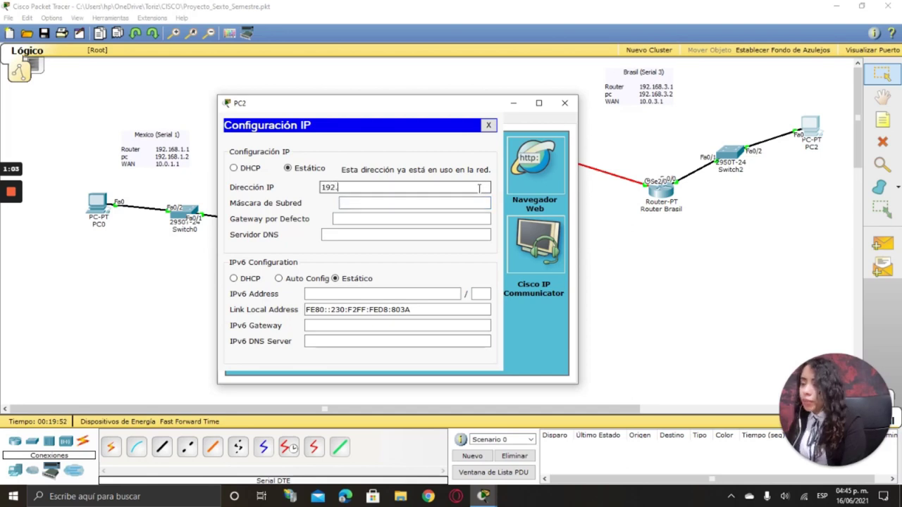
pyautogui.write('168.3.2')
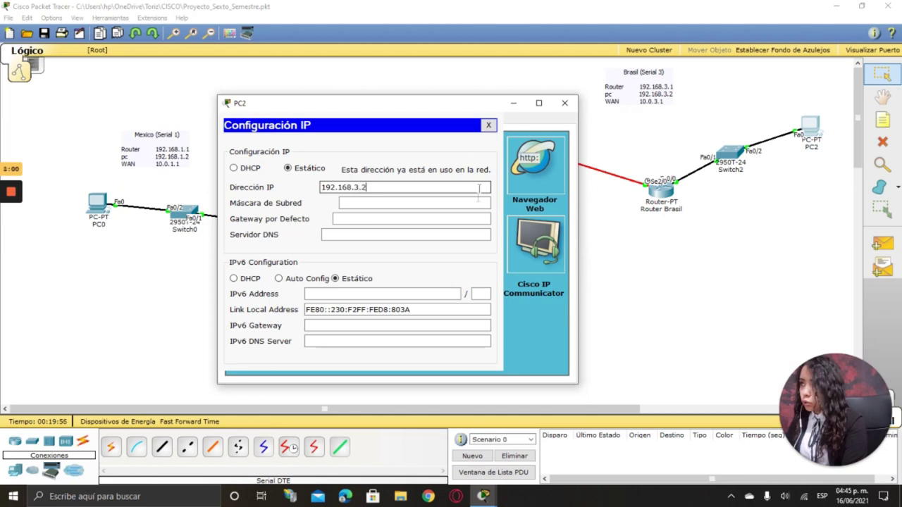
pyautogui.press('Tab')
pyautogui.hotkey('shift', 'Tab')
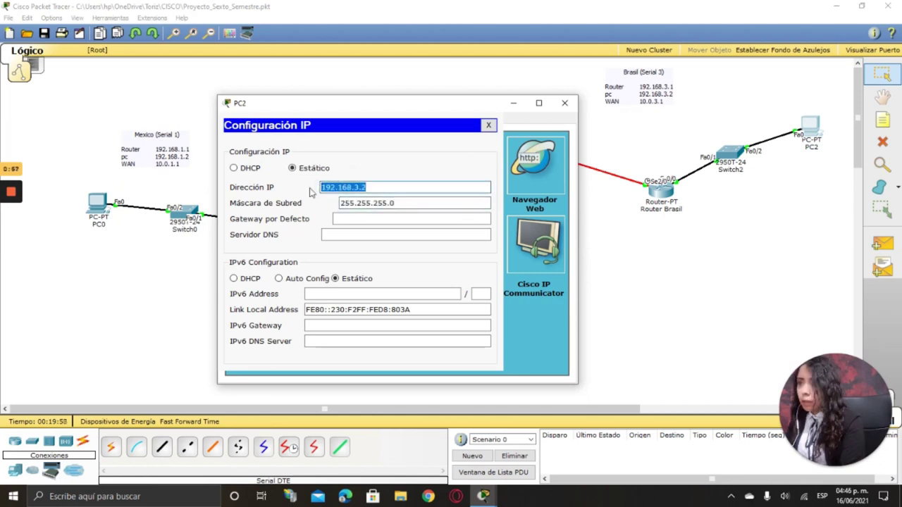
pyautogui.click(355, 219)
pyautogui.press('BackSpace')
pyautogui.write('1')
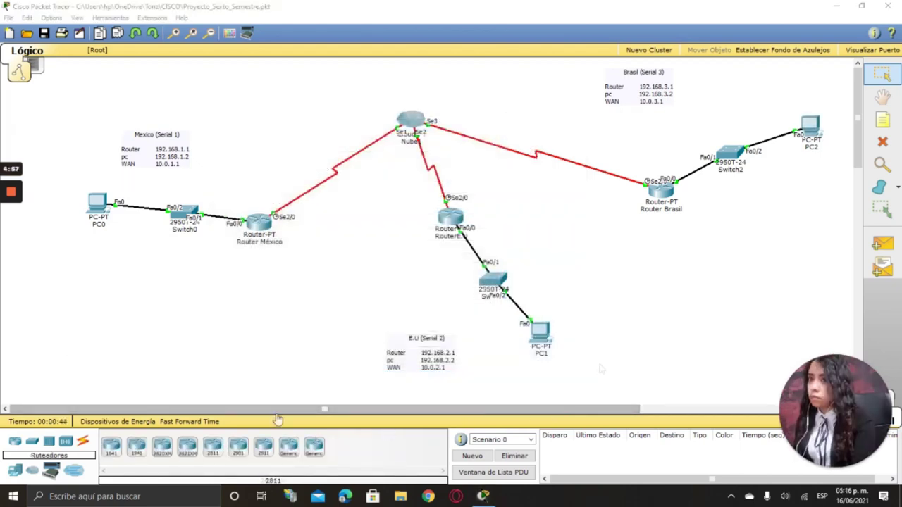
# Step: Test each site with a simple PDU from PC2 to Router Brasil, PC1 to RouterE.U and PC0 to Router México, then delete the test scenario
pyautogui.click(882, 243)
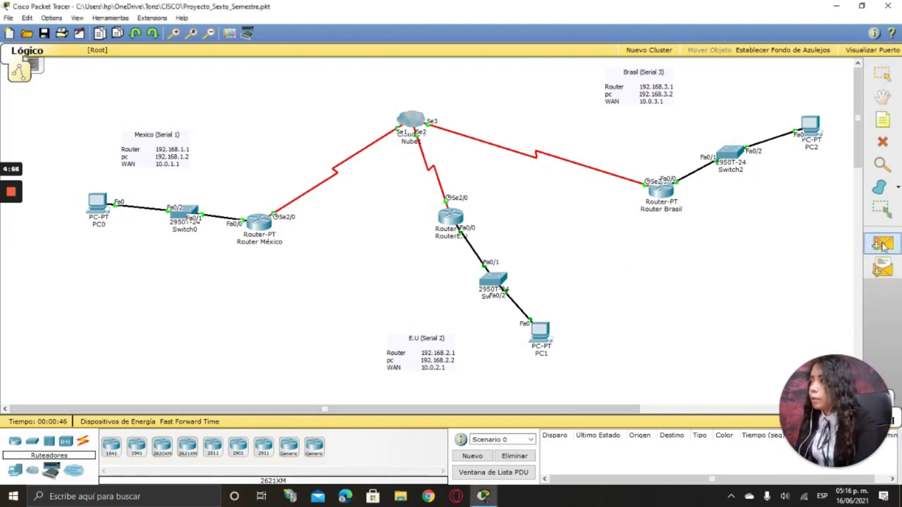
pyautogui.click(810, 127)
pyautogui.click(667, 193)
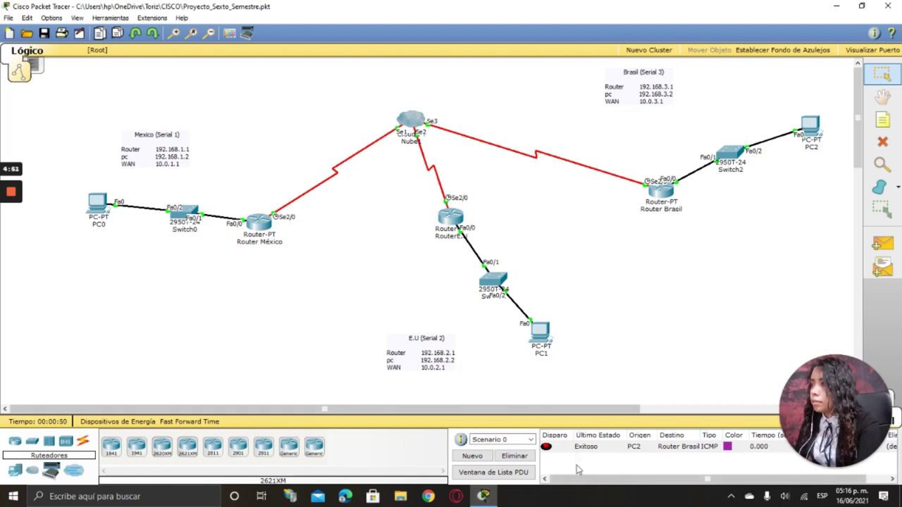
pyautogui.click(882, 243)
pyautogui.click(542, 337)
pyautogui.click(451, 217)
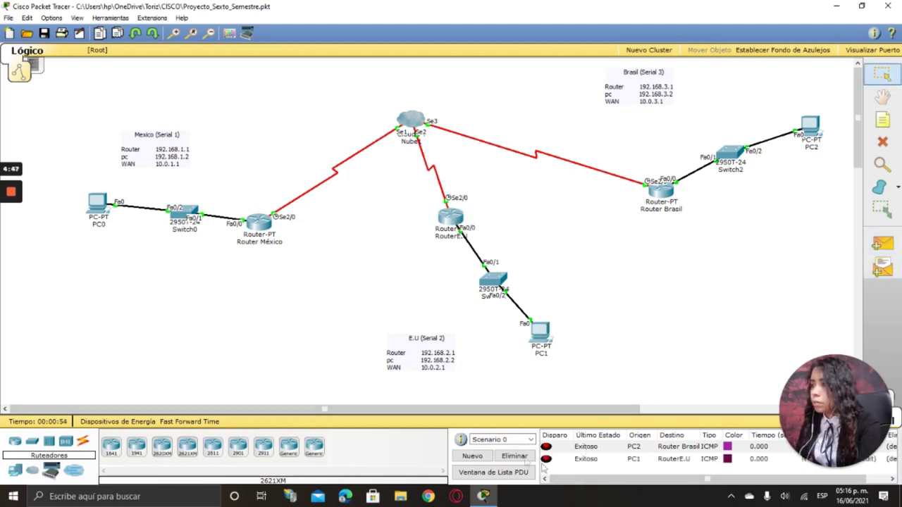
pyautogui.click(882, 243)
pyautogui.click(98, 203)
pyautogui.click(258, 222)
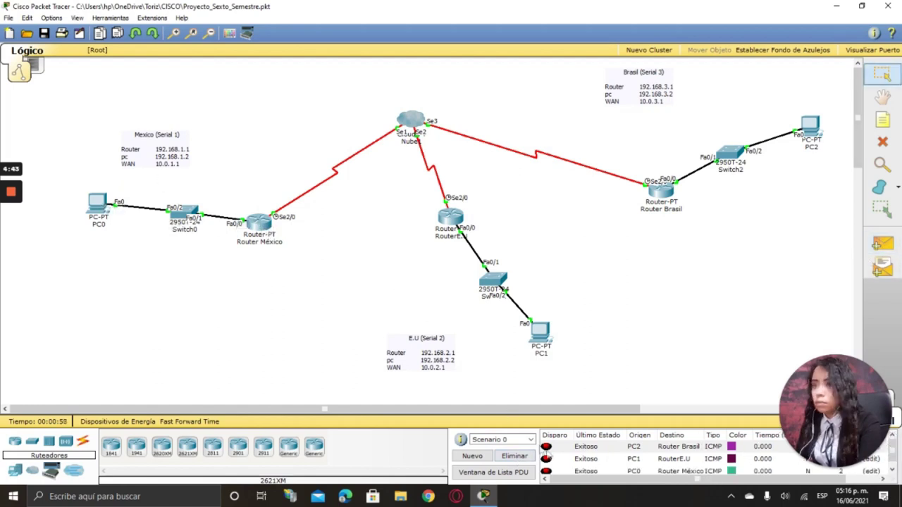
pyautogui.click(526, 457)
# Step: Try to send a simple PDU from Router Brasil to the cloud Nube1
pyautogui.click(882, 243)
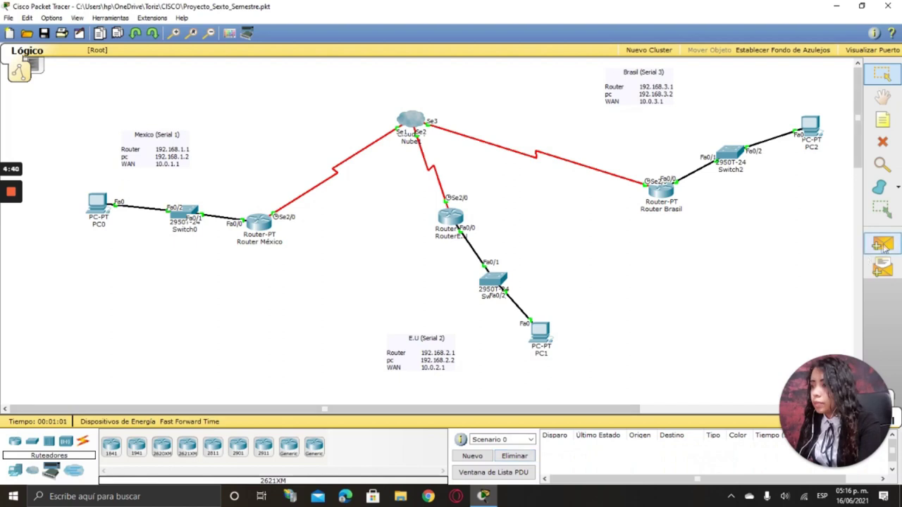
pyautogui.click(408, 128)
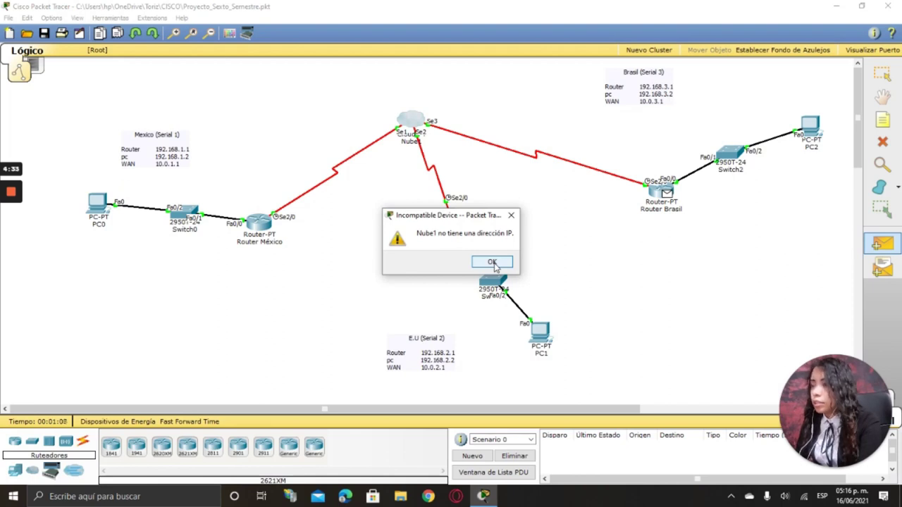
pyautogui.click(492, 262)
pyautogui.click(882, 74)
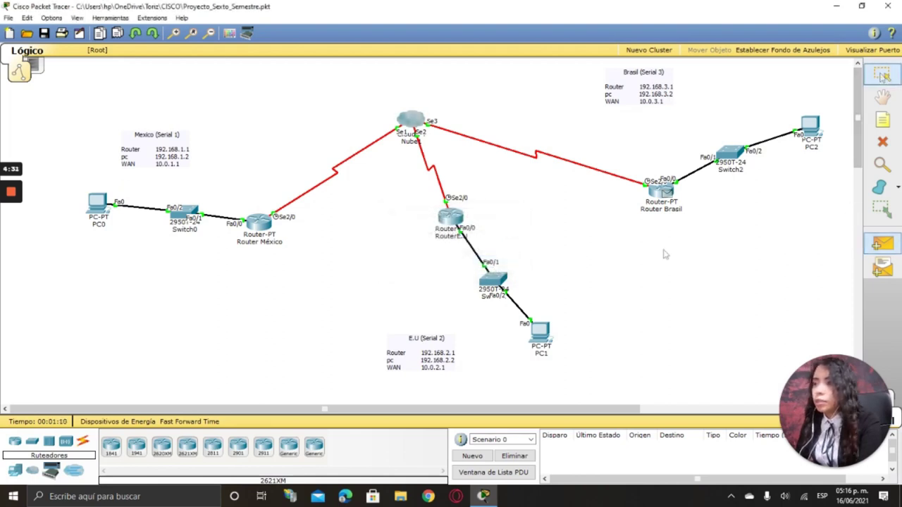
# Step: Add DLCI 100 named M-E.U to the Frame Relay settings of Serial1 on the cloud Nube1
pyautogui.click(419, 122)
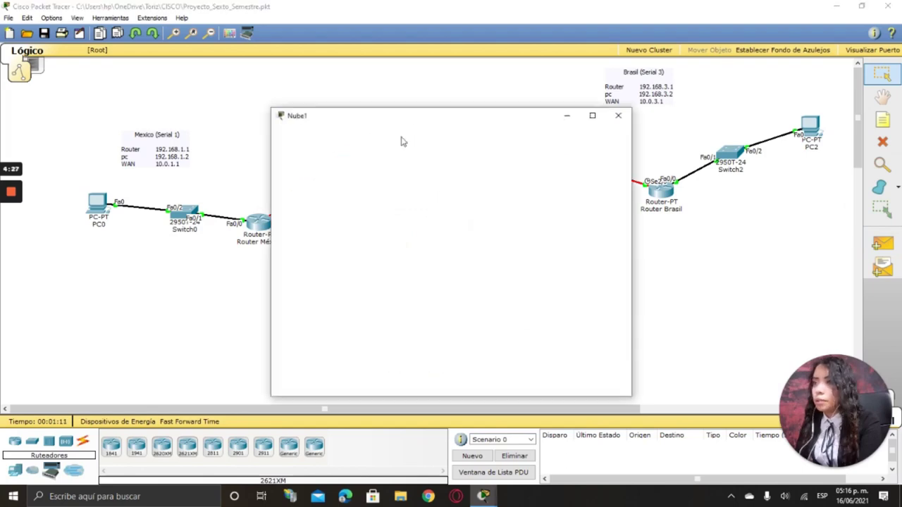
pyautogui.moveTo(407, 124); pyautogui.dragTo(601, 75)
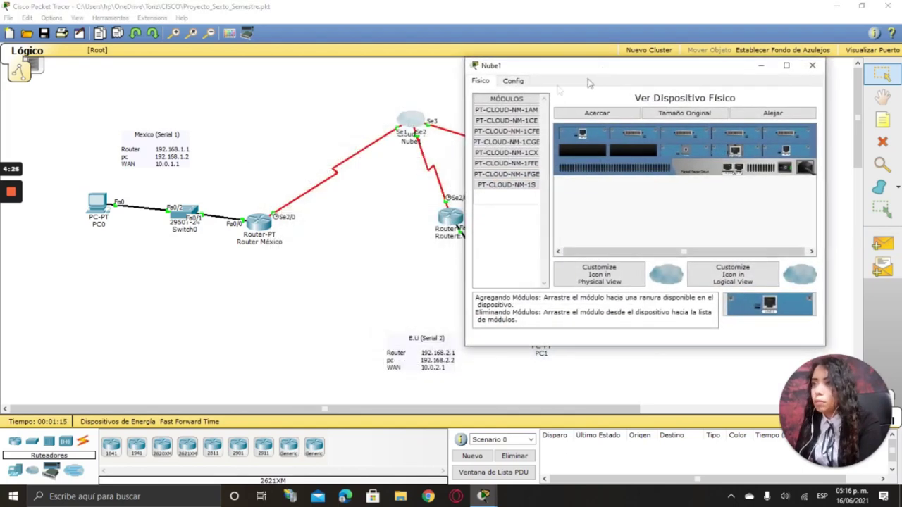
pyautogui.click(513, 82)
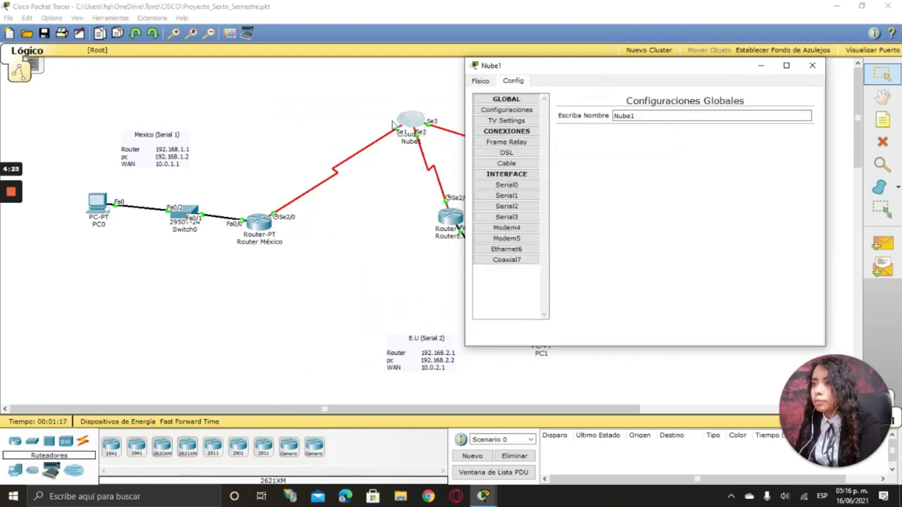
pyautogui.click(511, 197)
pyautogui.click(615, 177)
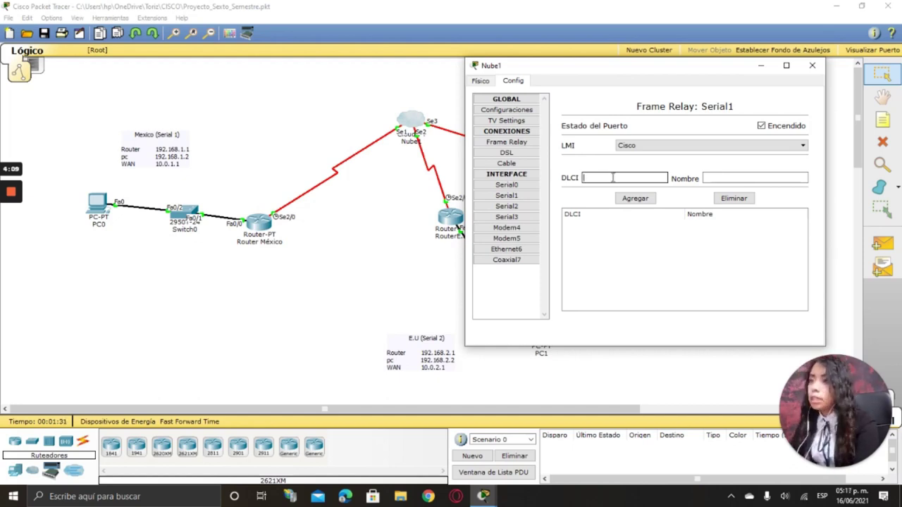
pyautogui.write('00')
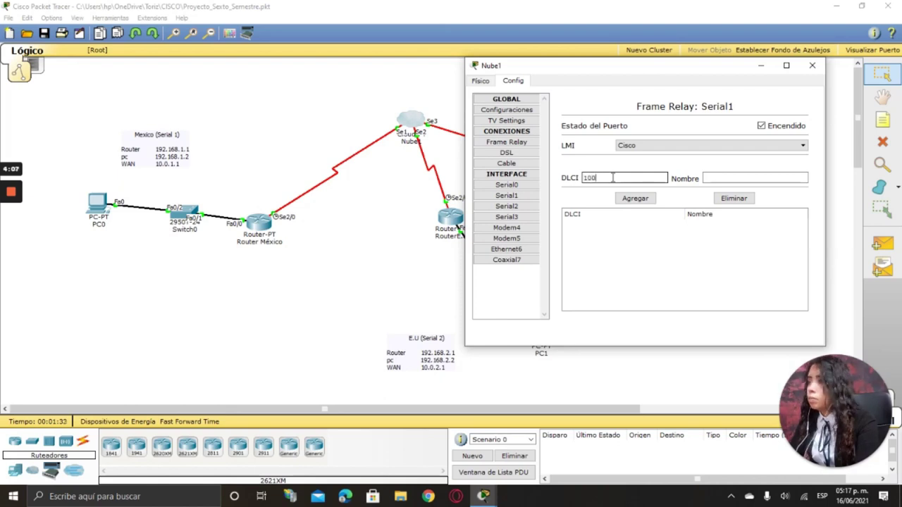
pyautogui.click(714, 178)
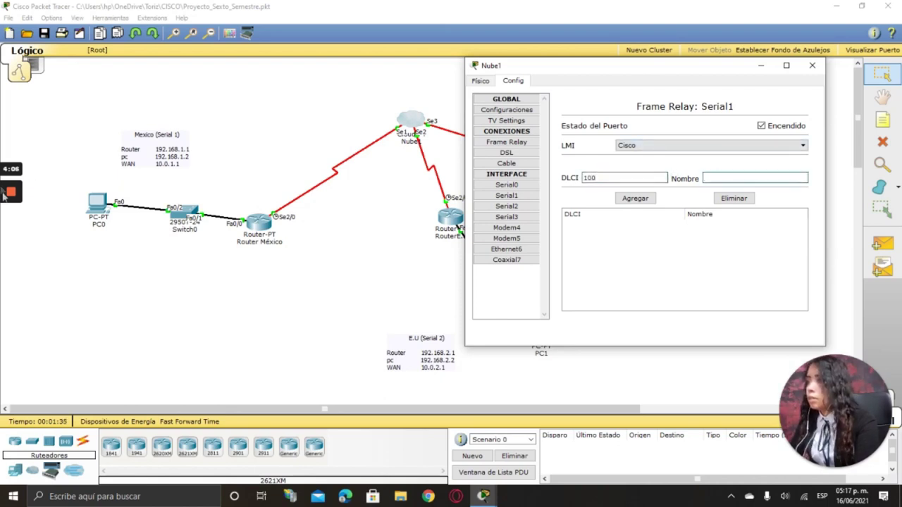
pyautogui.moveTo(10, 228)
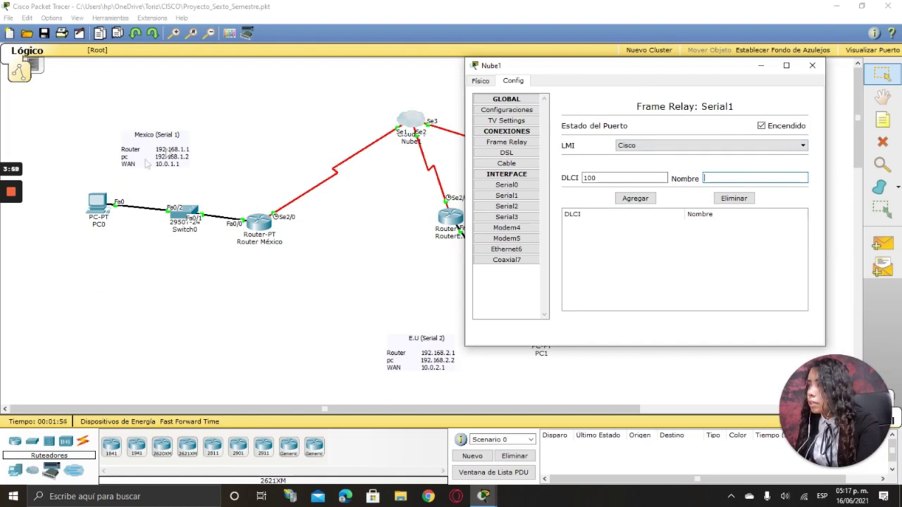
pyautogui.write('M-')
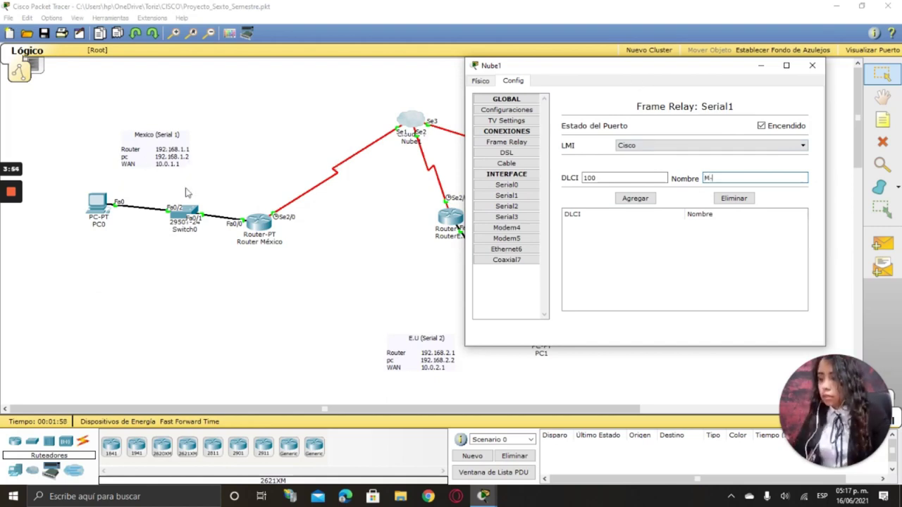
pyautogui.write('E')
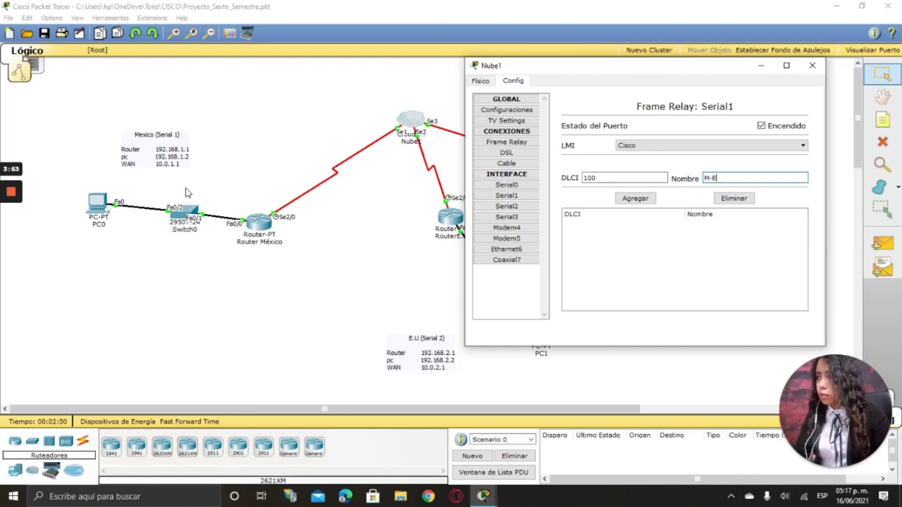
pyautogui.write('.U')
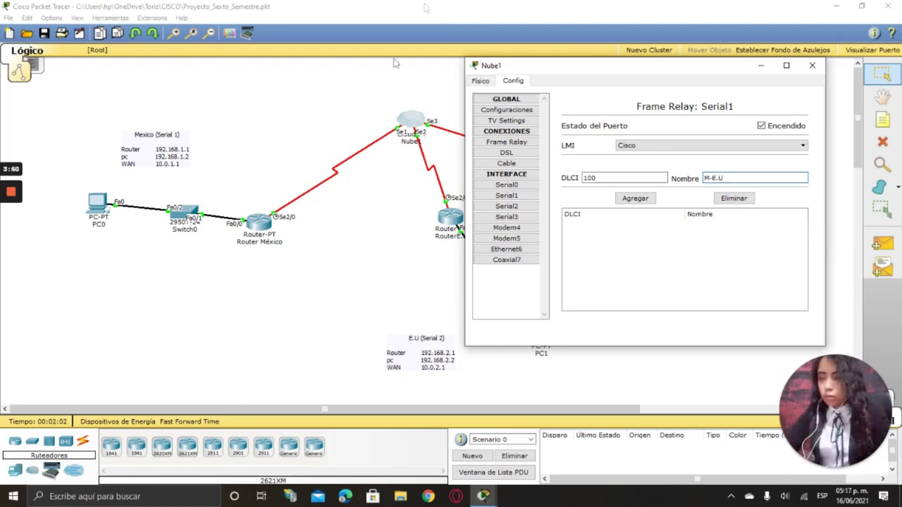
pyautogui.click(641, 200)
# Step: Add DLCI 1000 named M-B to Serial1 of the cloud, and move its settings window aside to uncover the topology
pyautogui.click(617, 178)
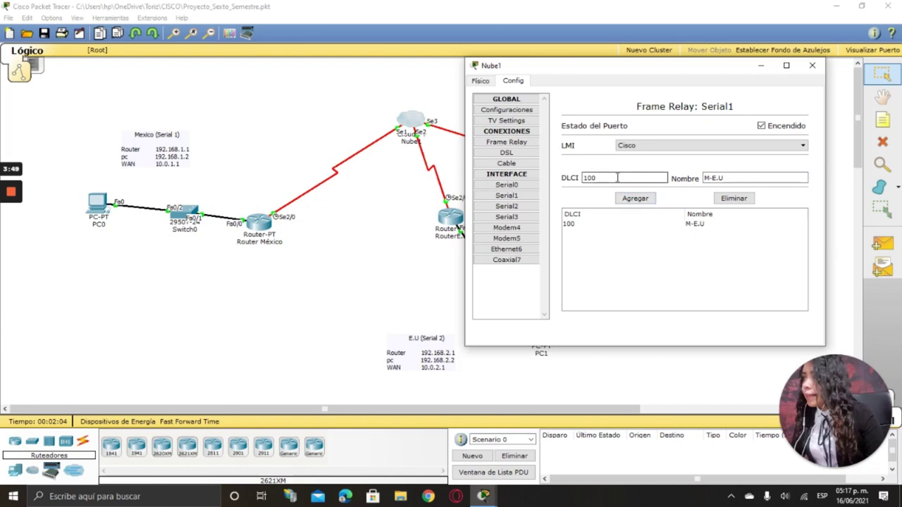
pyautogui.write('0')
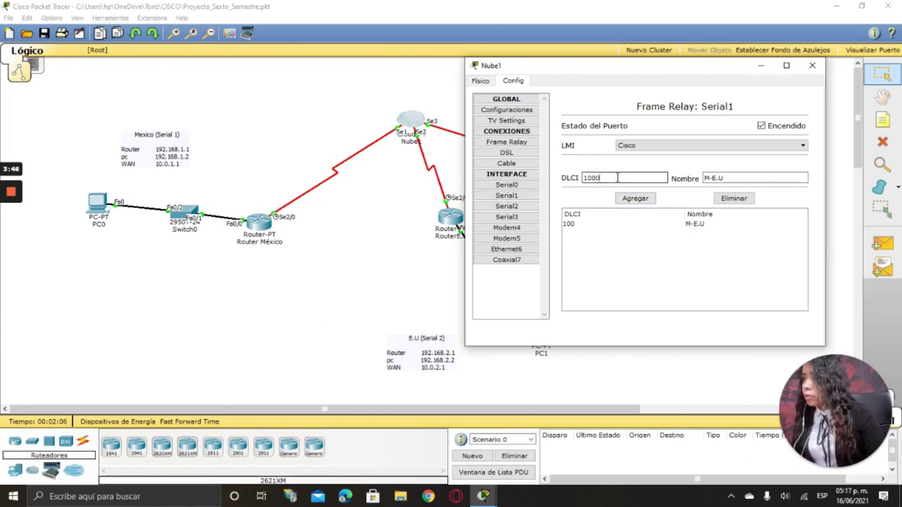
pyautogui.click(705, 179)
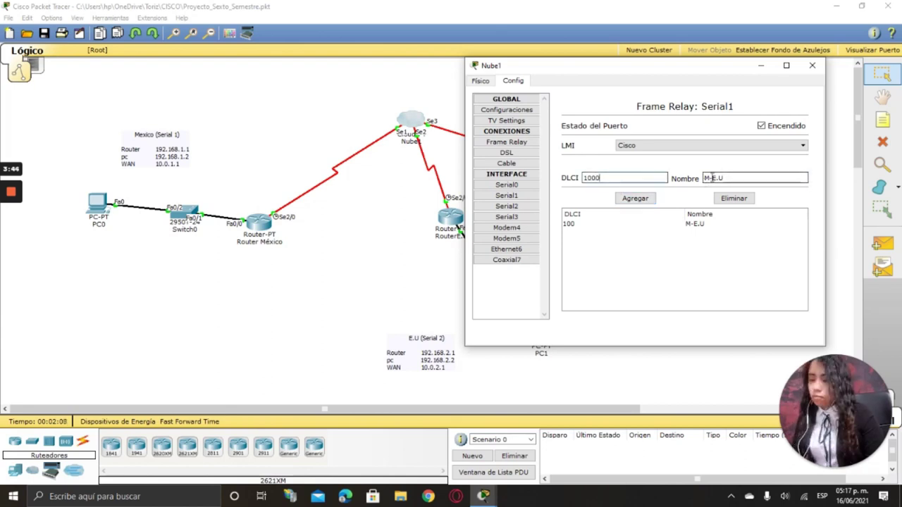
pyautogui.press('BackSpace')
pyautogui.press('BackSpace')
pyautogui.press('BackSpace')
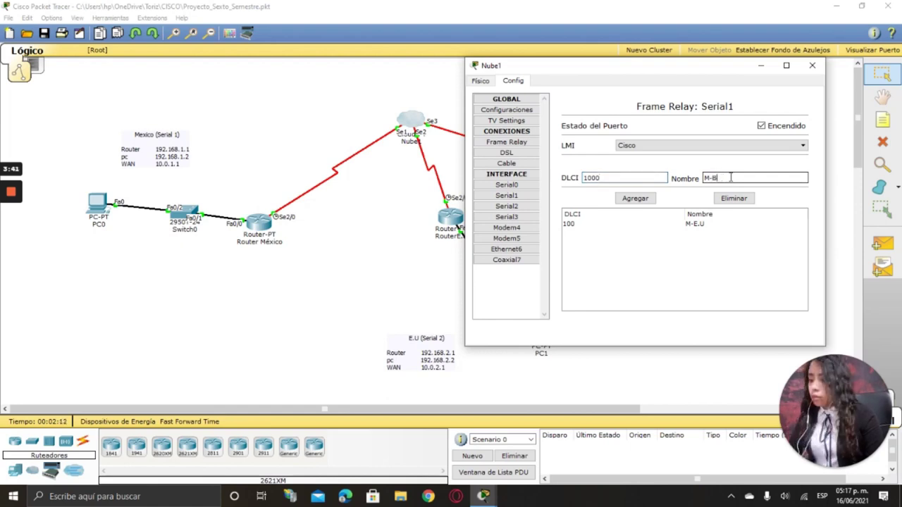
pyautogui.click(634, 198)
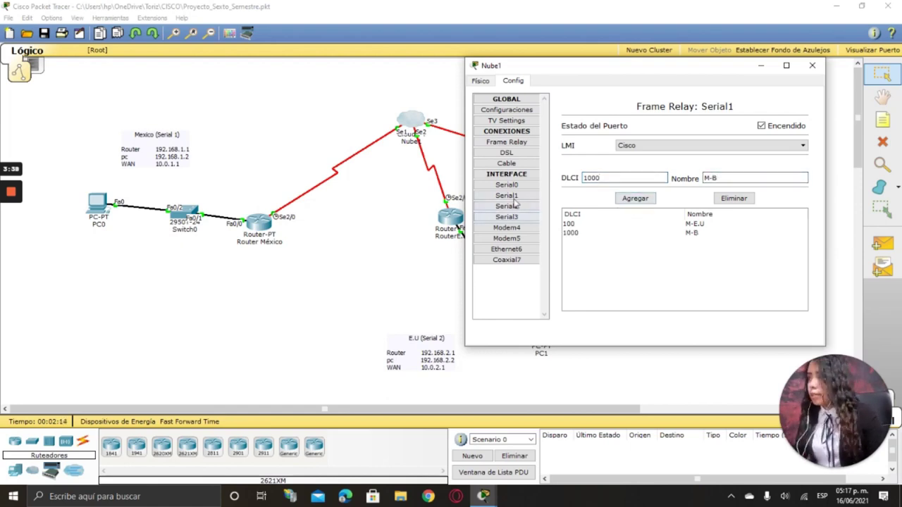
pyautogui.moveTo(629, 79); pyautogui.dragTo(708, 113)
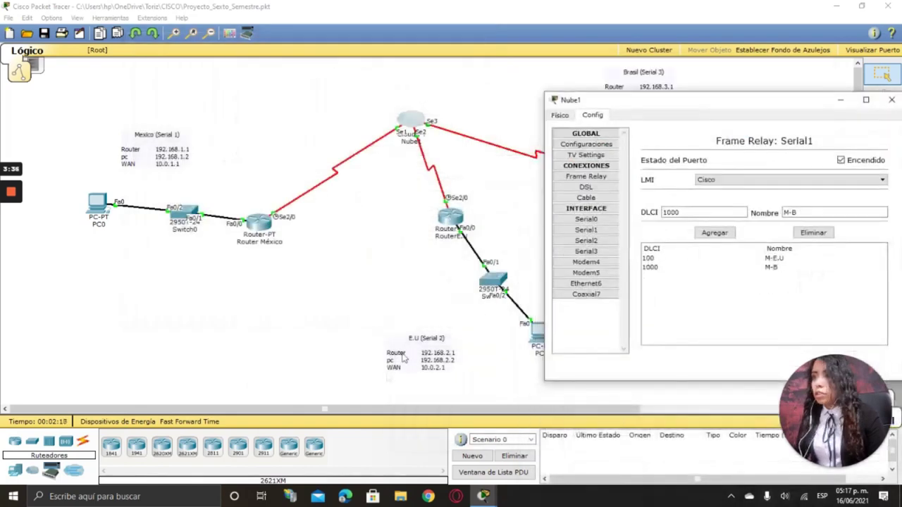
# Step: Add DLCI 200 named E.U-M to the Frame Relay settings of the cloud's Serial2 interface
pyautogui.click(585, 240)
pyautogui.click(703, 213)
pyautogui.write('200')
pyautogui.click(813, 213)
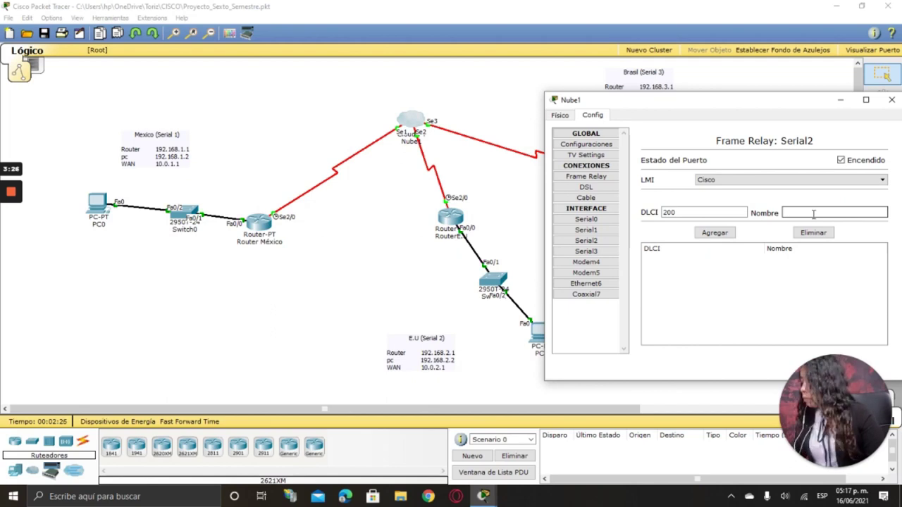
pyautogui.write('E.U')
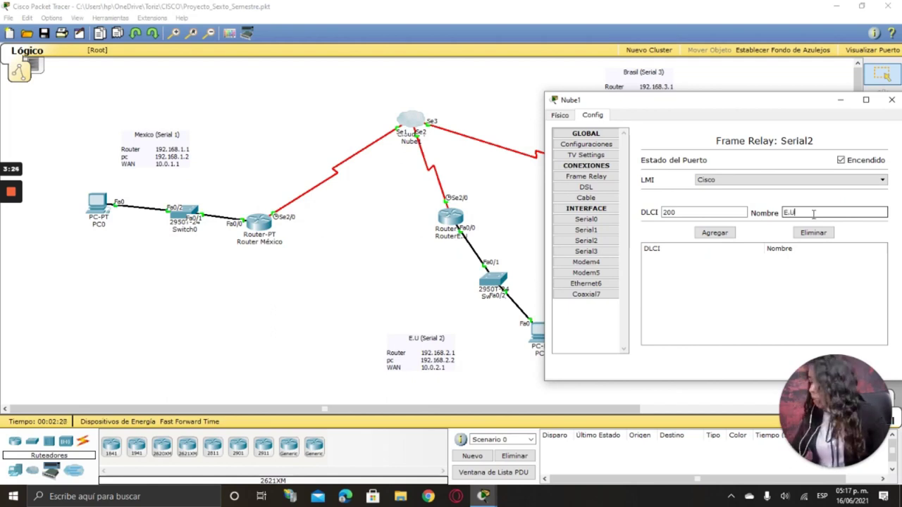
pyautogui.write('-M')
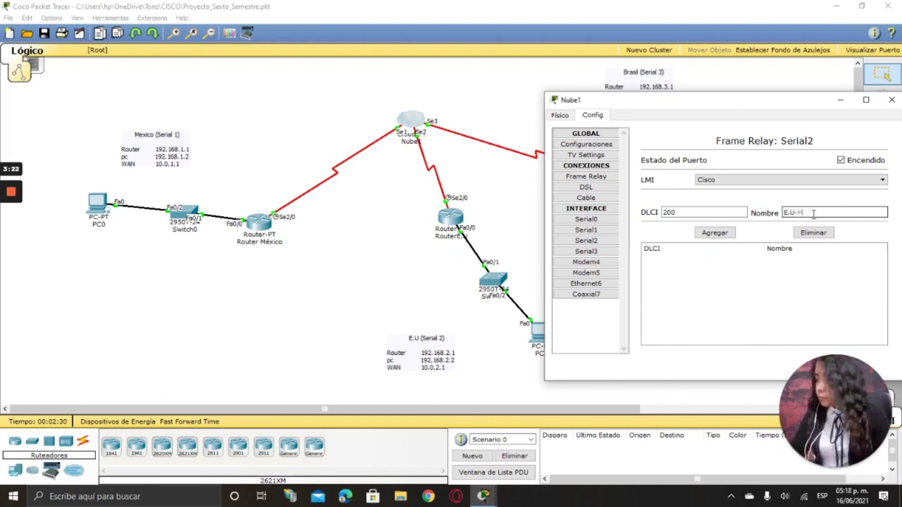
pyautogui.click(715, 233)
# Step: Add a second DLCI, 2000 named E.U-B, to Serial2 of the cloud
pyautogui.click(681, 213)
pyautogui.write('0')
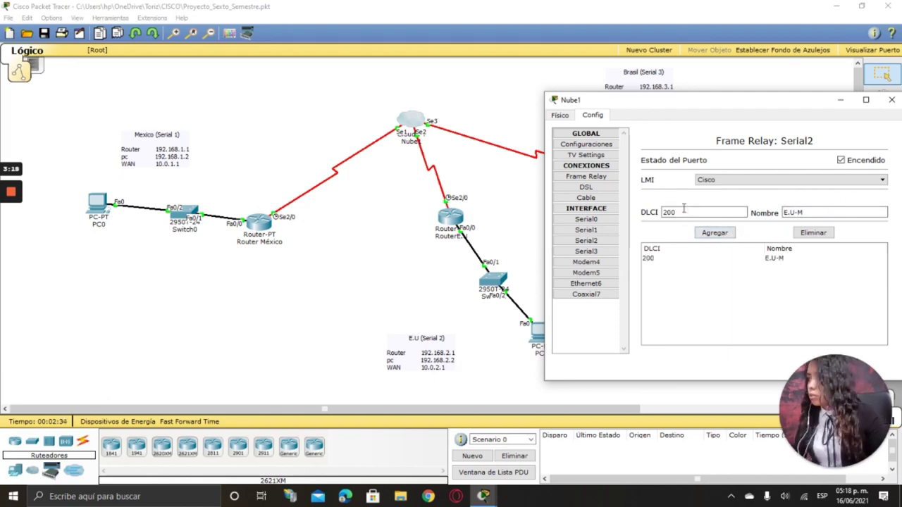
pyautogui.click(795, 212)
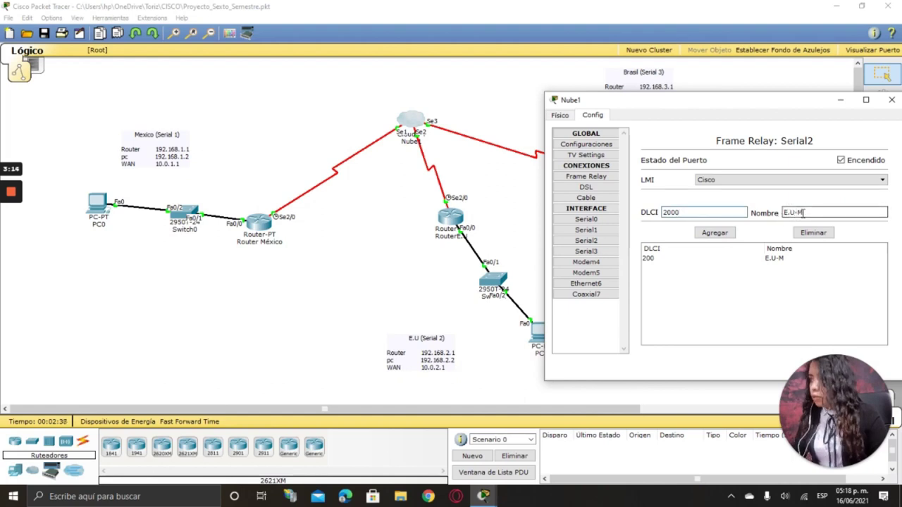
pyautogui.write('B')
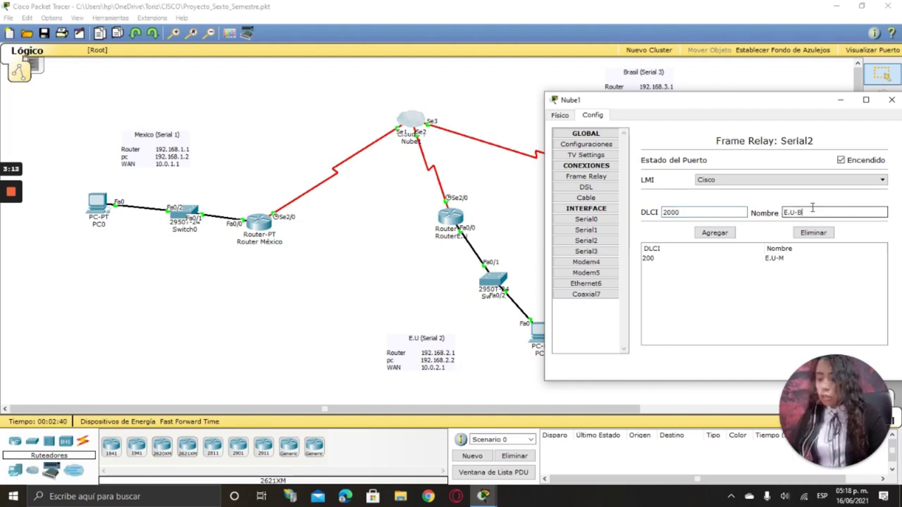
pyautogui.click(714, 233)
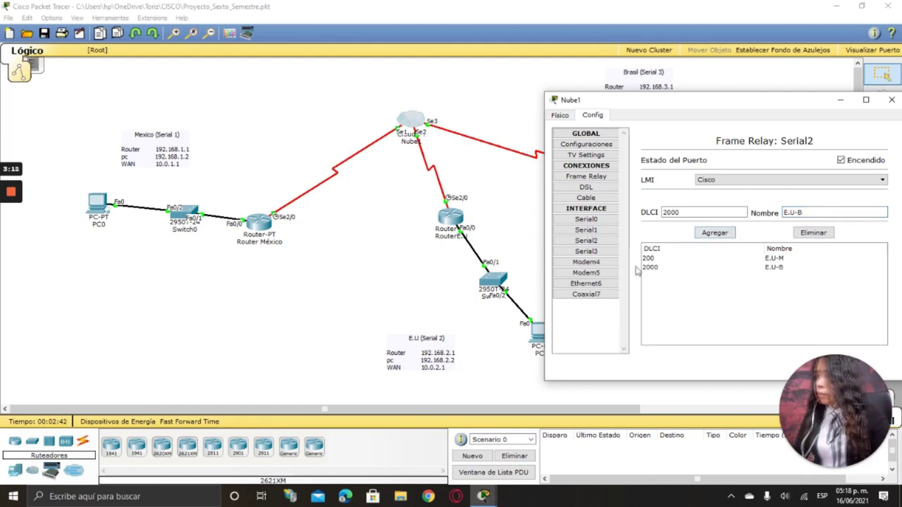
# Step: Add DLCI 300 named B-M to the cloud's Serial3, moving the settings window off the Brasil site
pyautogui.click(586, 251)
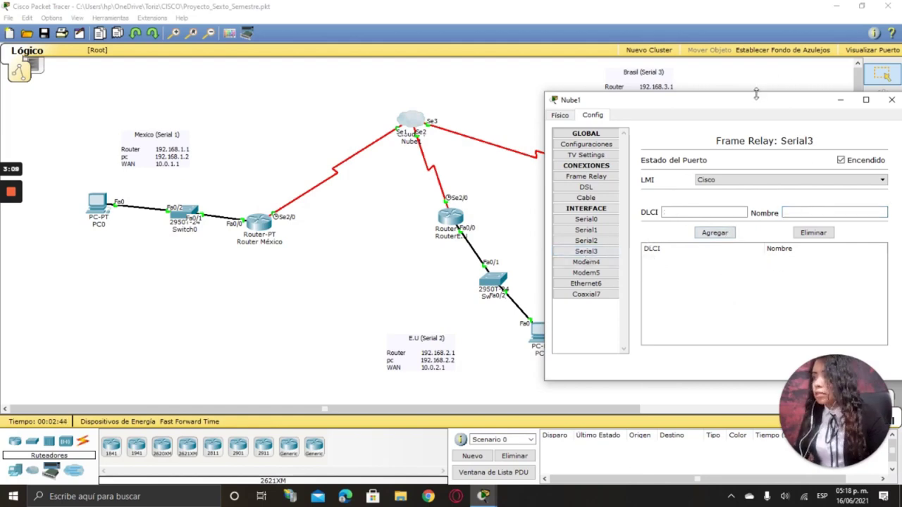
pyautogui.moveTo(751, 103); pyautogui.dragTo(255, 83)
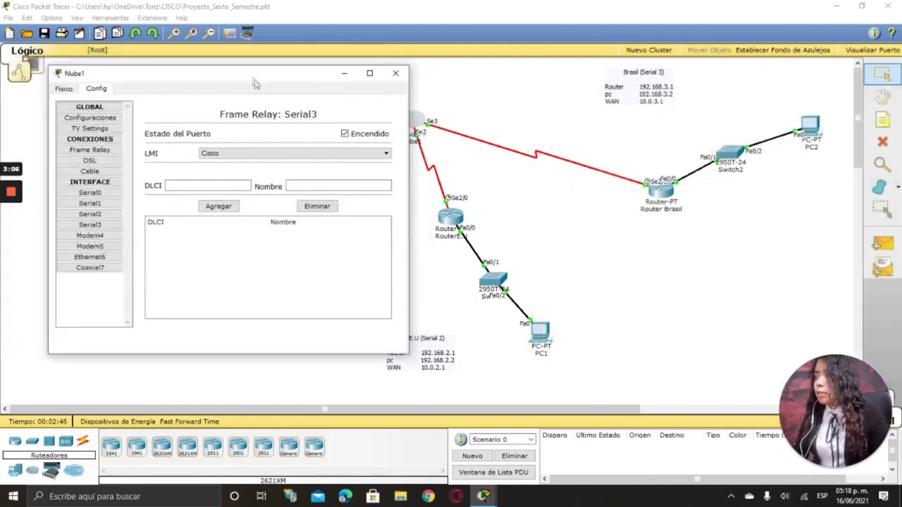
pyautogui.click(201, 185)
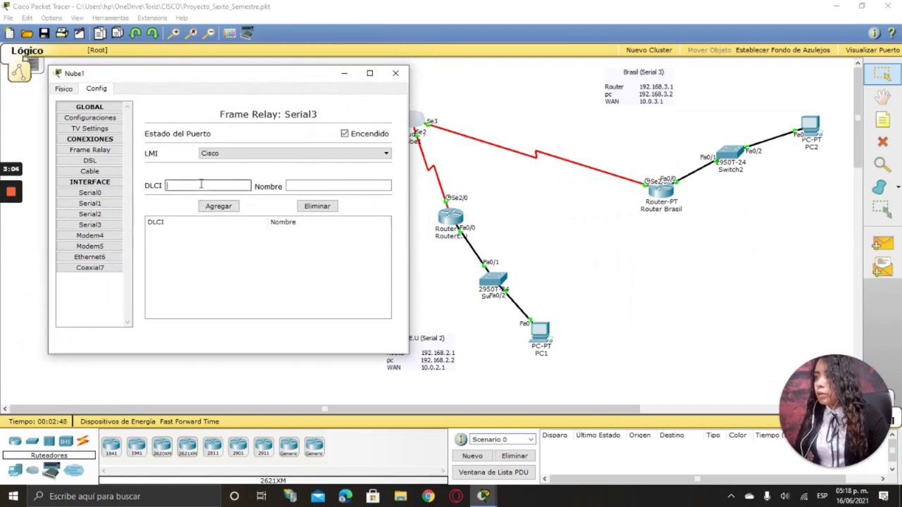
pyautogui.write('300')
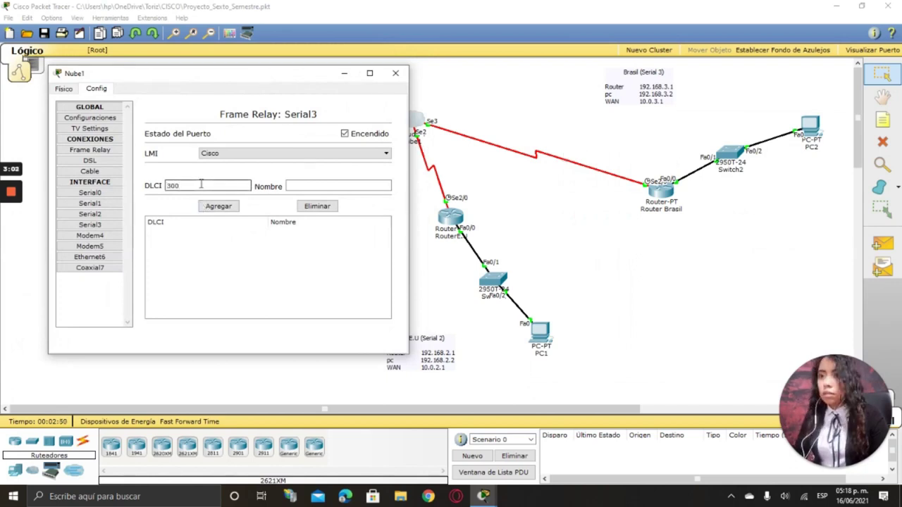
pyautogui.click(307, 185)
pyautogui.write('B-M')
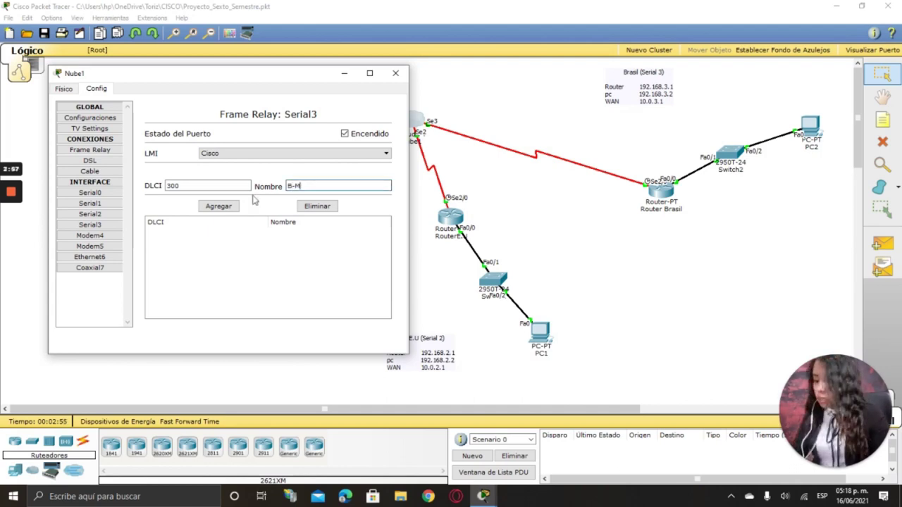
pyautogui.click(231, 207)
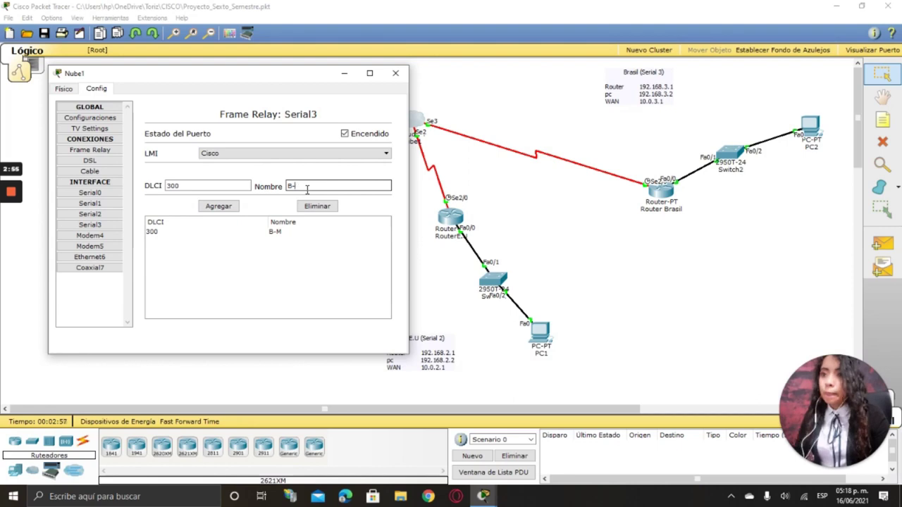
# Step: Add a second DLCI, 3000 named B-E.U, to Serial3 of the cloud
pyautogui.write('E.U')
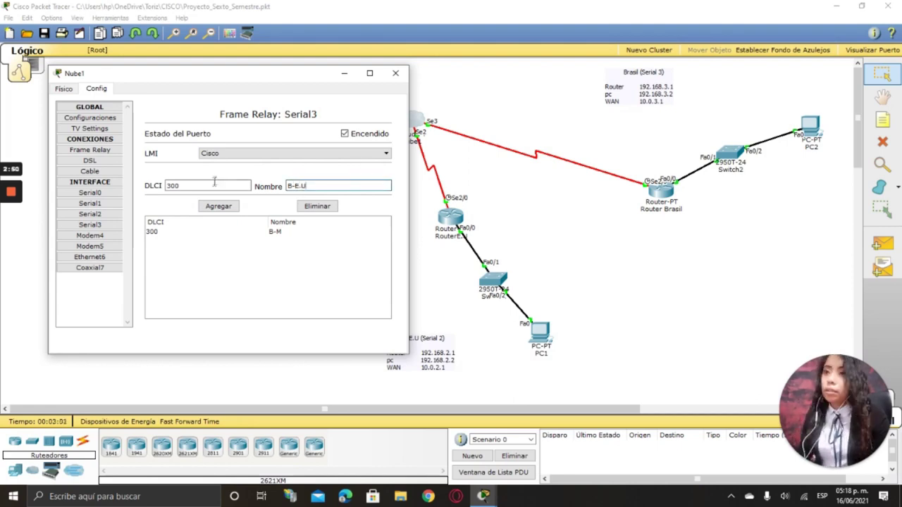
pyautogui.write('0')
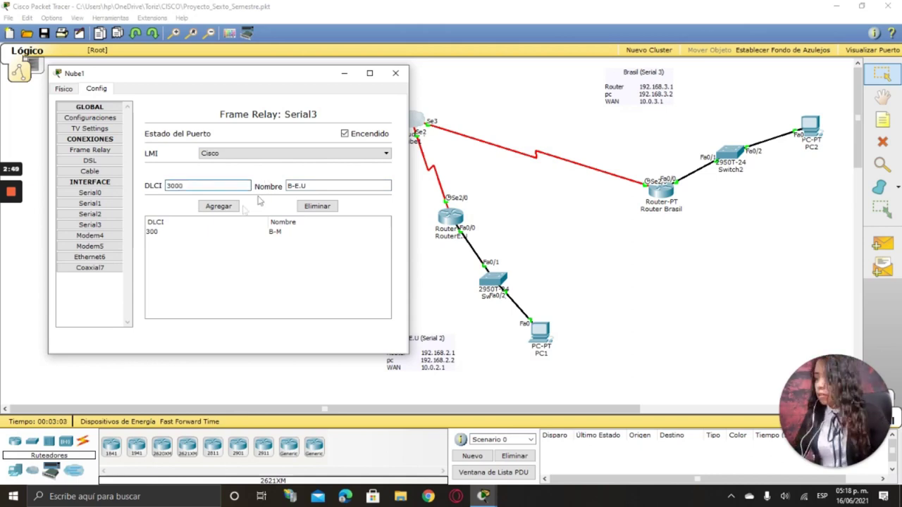
pyautogui.click(229, 209)
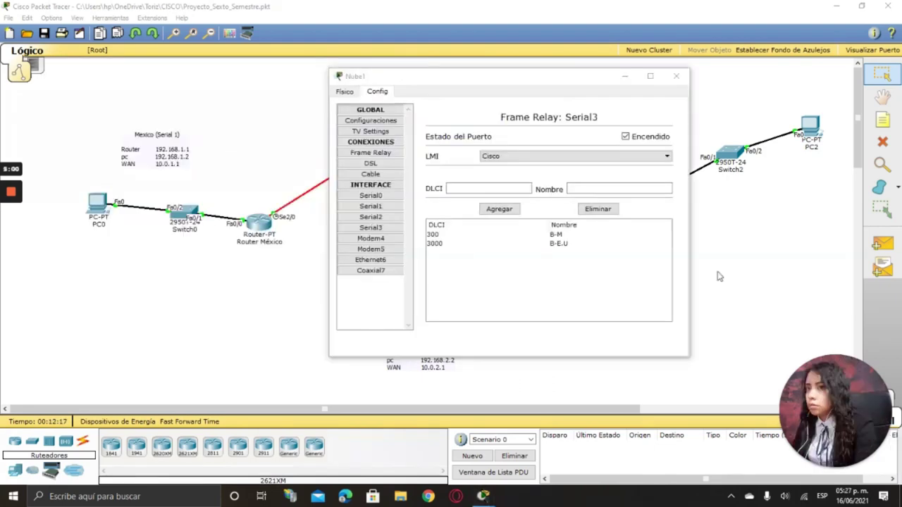
# Step: Review the cloud's serial interfaces and add a Frame Relay connection from Serial1 sublink M-B to Serial3 sublink B-M
pyautogui.moveTo(535, 84); pyautogui.dragTo(536, 106)
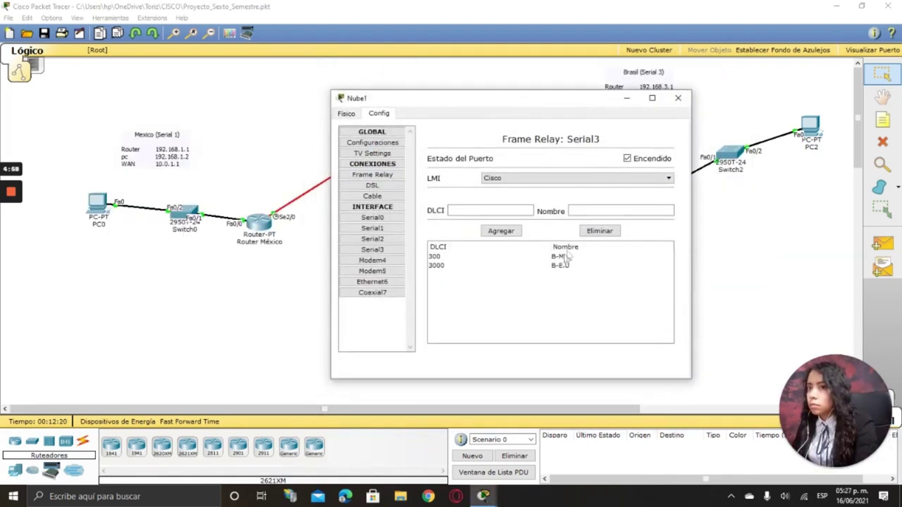
pyautogui.click(390, 229)
pyautogui.click(391, 240)
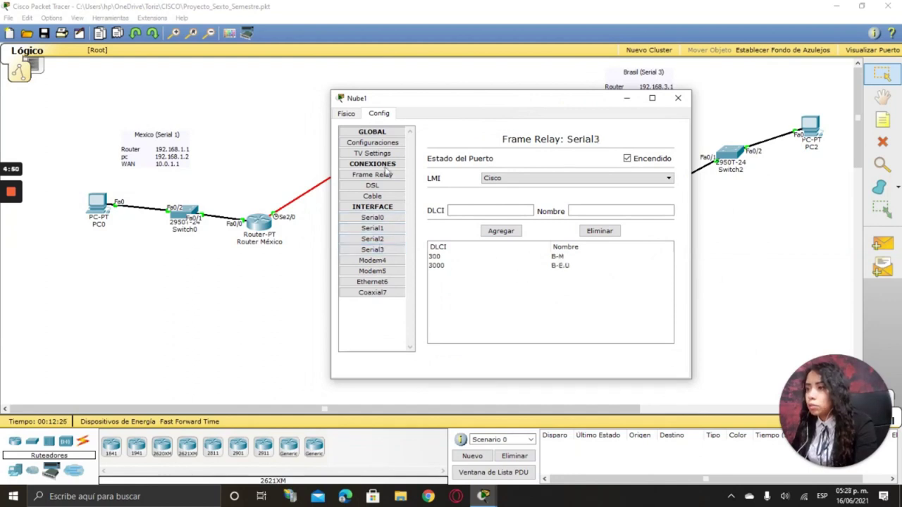
pyautogui.click(376, 178)
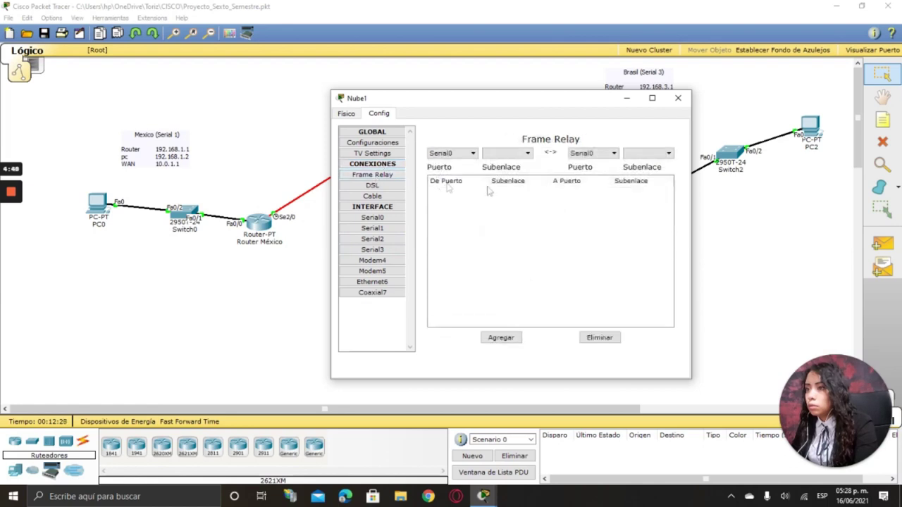
pyautogui.click(472, 153)
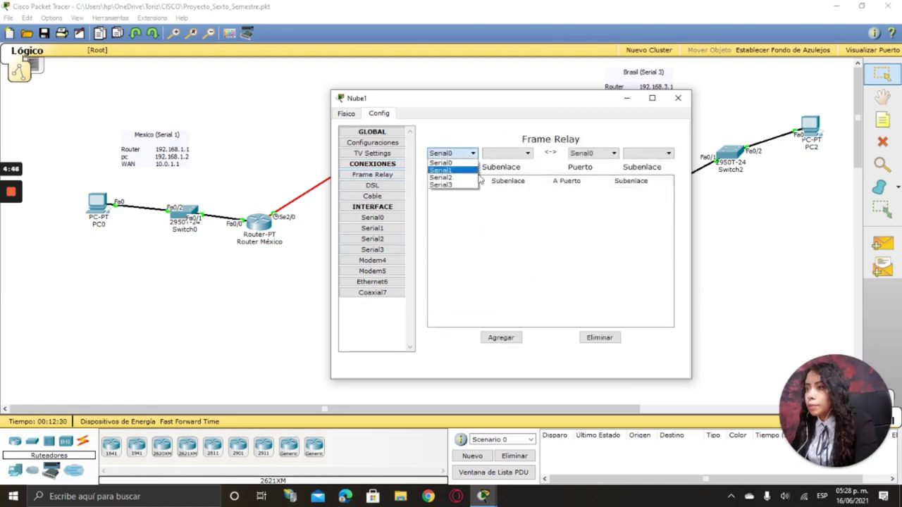
pyautogui.click(443, 172)
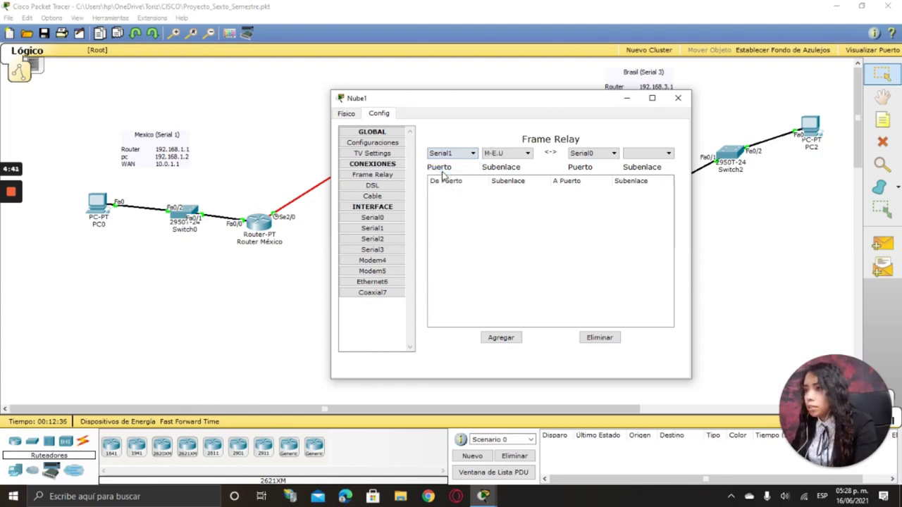
pyautogui.click(506, 153)
pyautogui.click(506, 171)
pyautogui.click(606, 152)
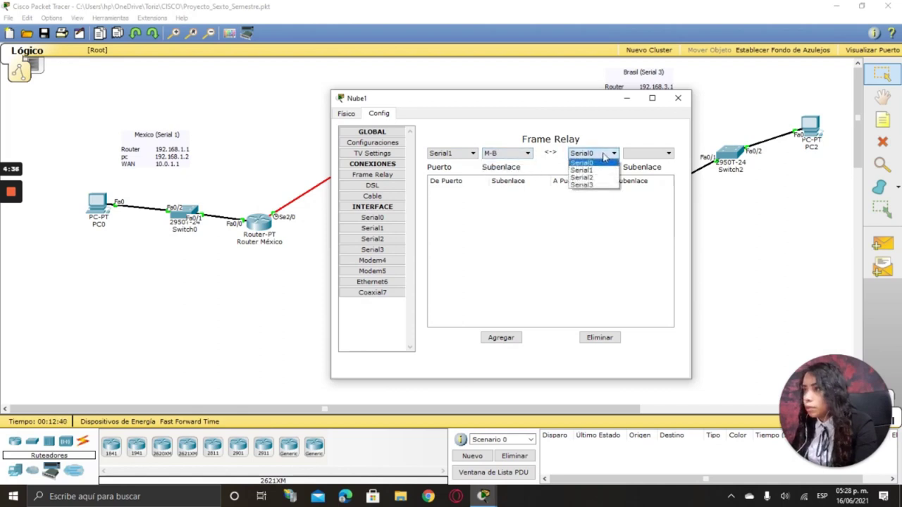
pyautogui.click(590, 184)
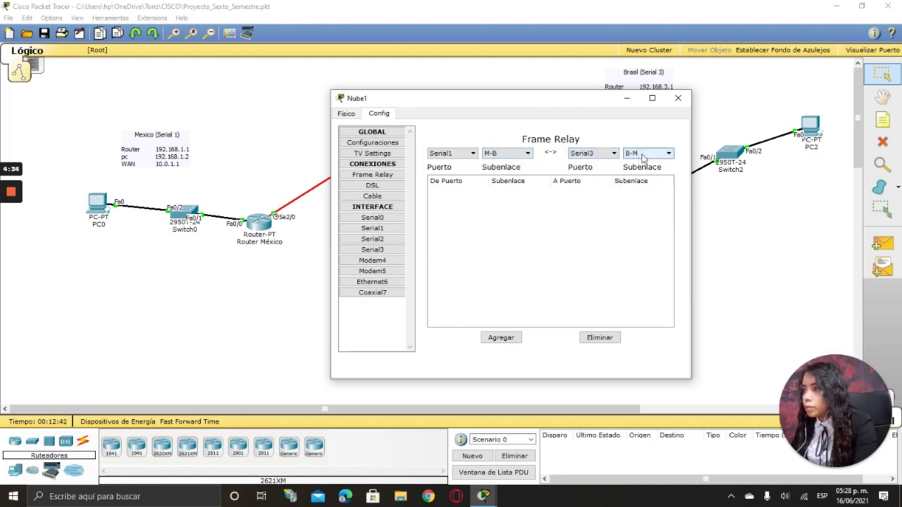
pyautogui.click(642, 153)
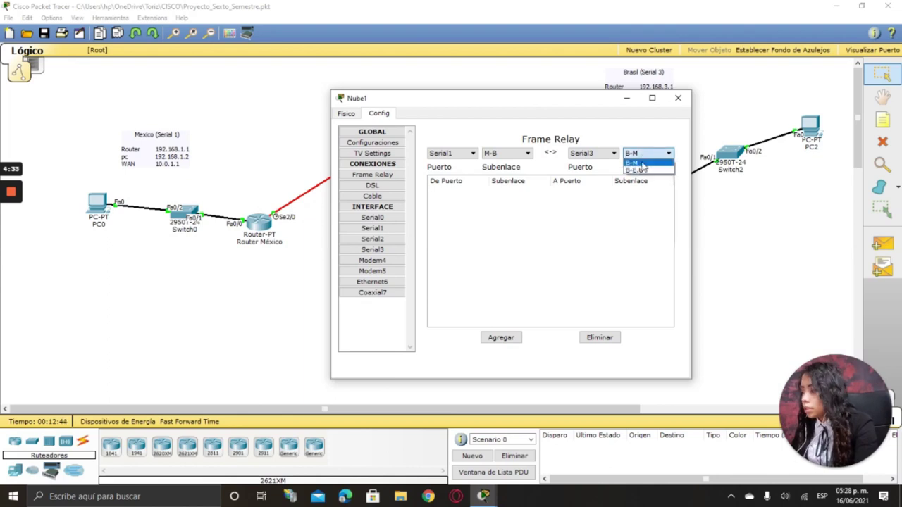
pyautogui.click(638, 163)
pyautogui.click(492, 340)
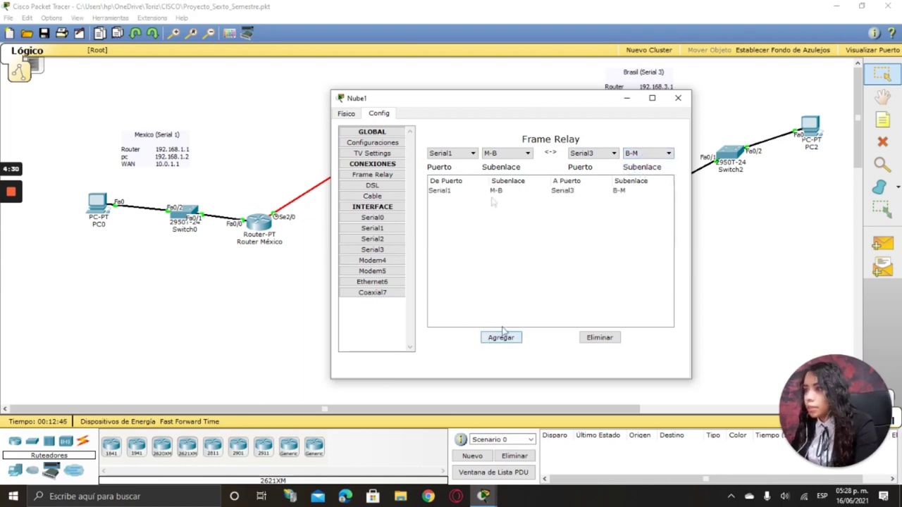
# Step: Add a Frame Relay connection from Serial2 sublink E.U-M to Serial1 sublink M-E.U
pyautogui.click(468, 153)
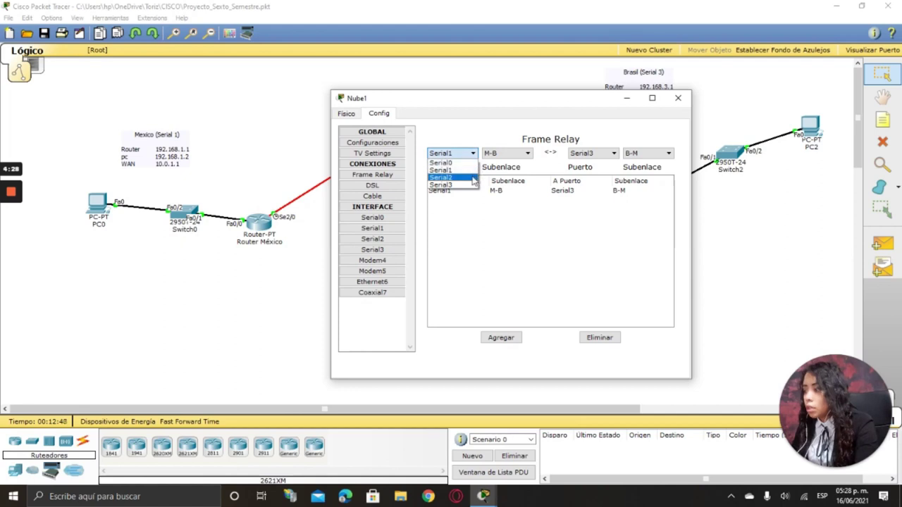
pyautogui.click(442, 177)
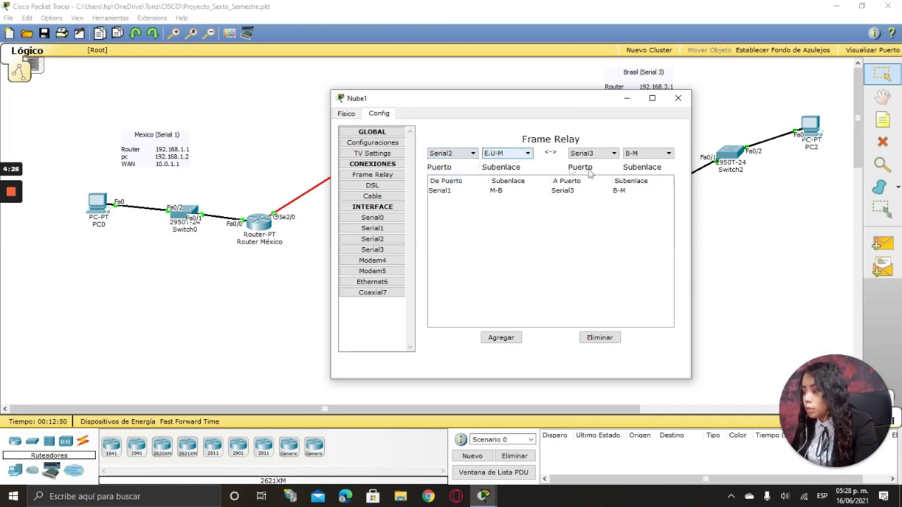
pyautogui.click(608, 155)
pyautogui.click(602, 169)
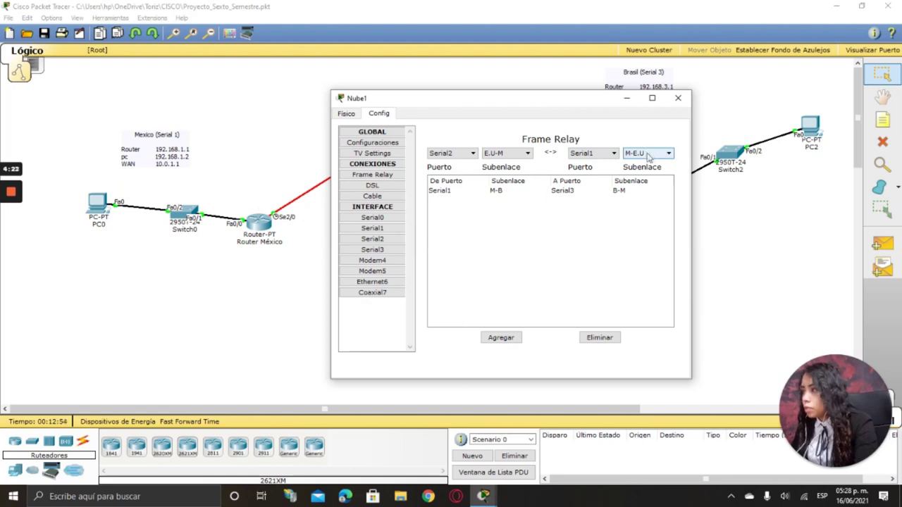
pyautogui.click(499, 337)
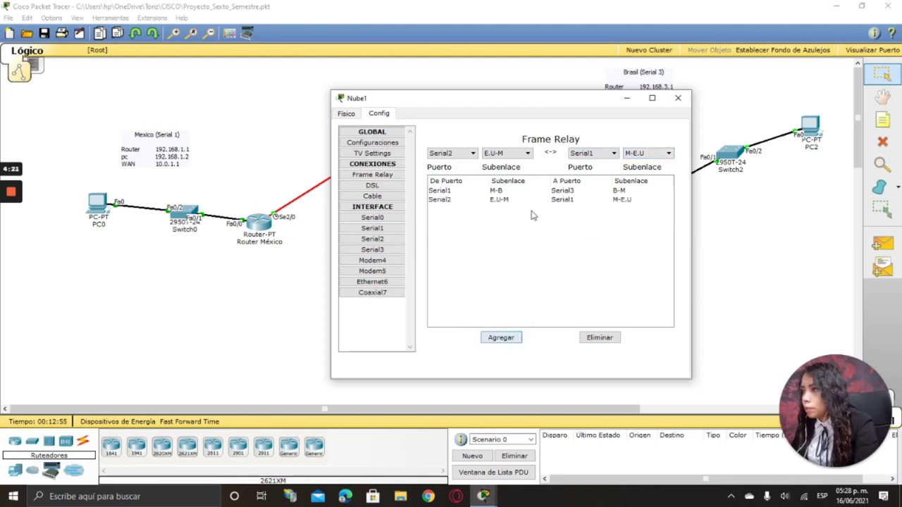
# Step: Add a Frame Relay connection from Serial3 sublink B-E.U to Serial2 sublink E.U-B, and move the cloud's settings window off the topology
pyautogui.click(465, 154)
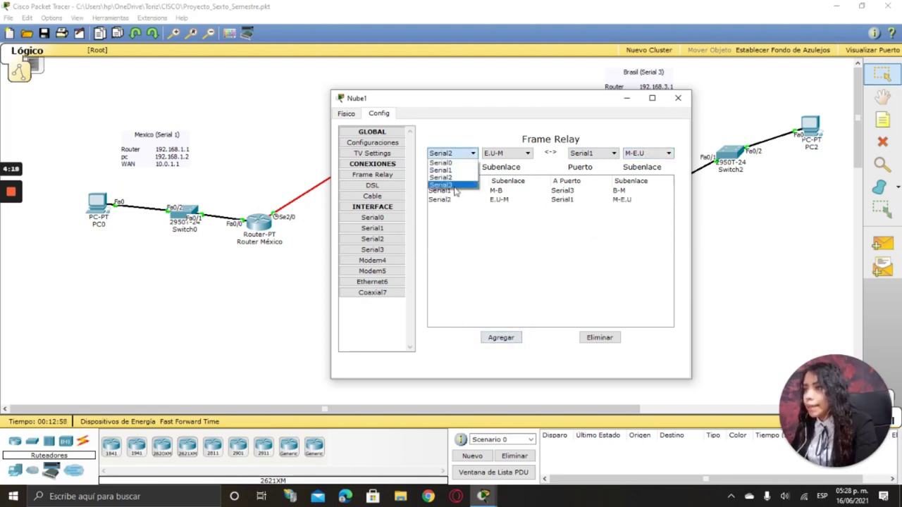
pyautogui.click(455, 190)
pyautogui.click(506, 153)
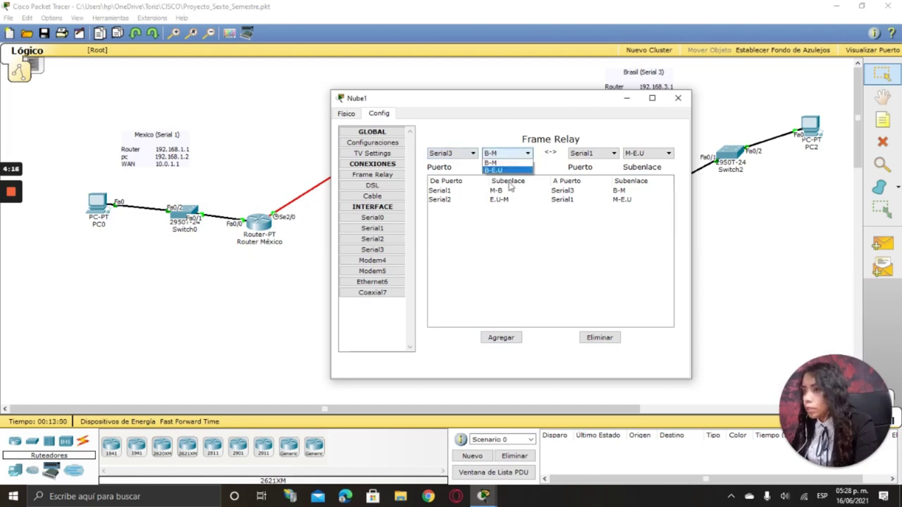
pyautogui.click(508, 171)
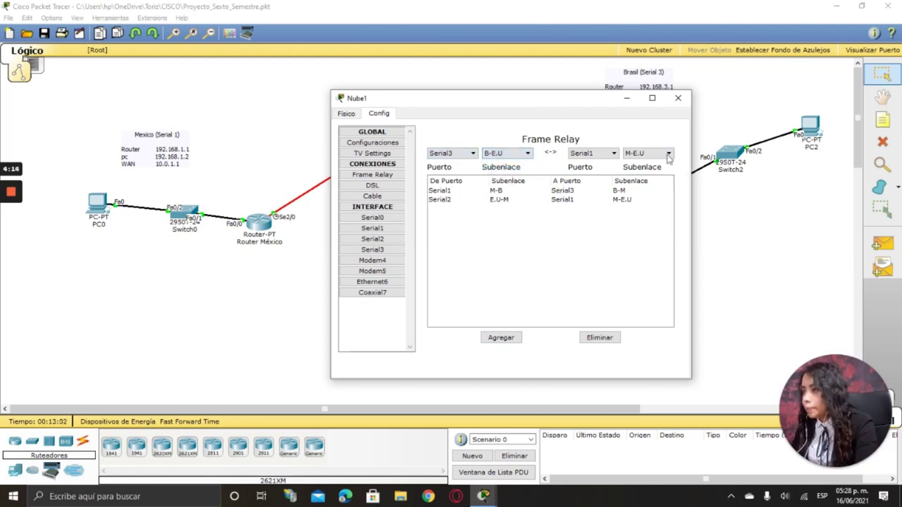
pyautogui.click(599, 153)
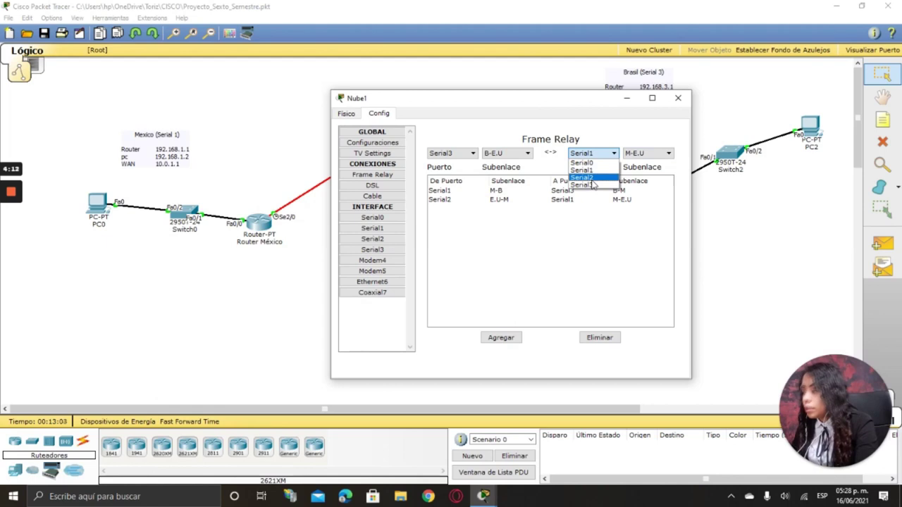
pyautogui.click(591, 178)
pyautogui.click(642, 154)
pyautogui.click(636, 169)
pyautogui.click(504, 338)
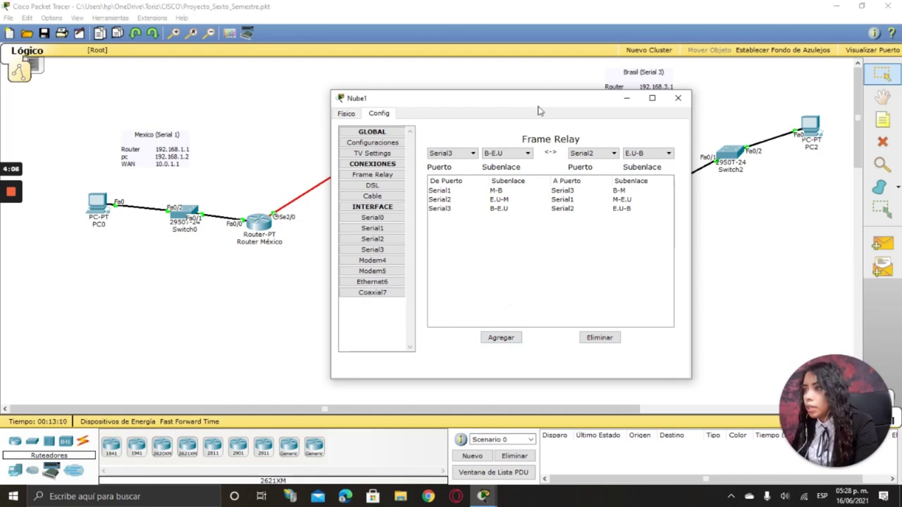
pyautogui.moveTo(539, 110); pyautogui.dragTo(745, 80)
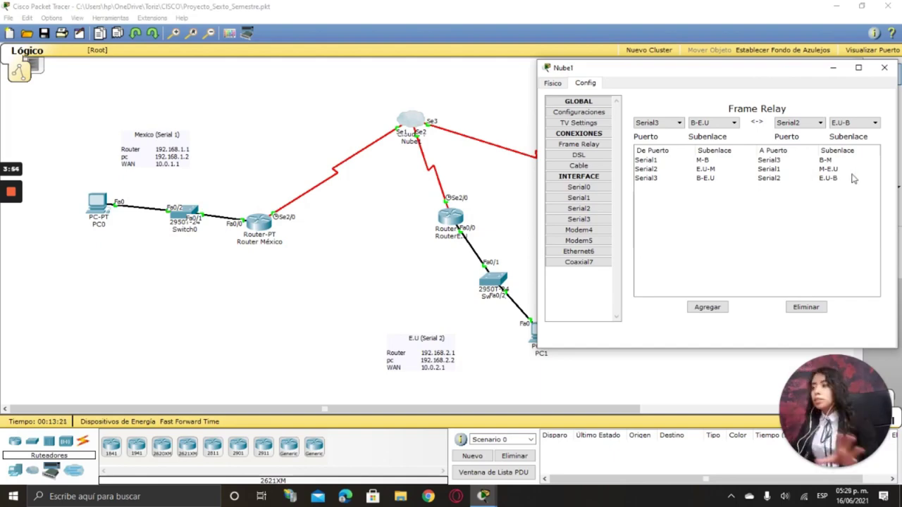
# Step: Close the cloud's settings and open the static routing settings of Router México, keeping the window clear of the site notes
pyautogui.moveTo(791, 82); pyautogui.dragTo(726, 87)
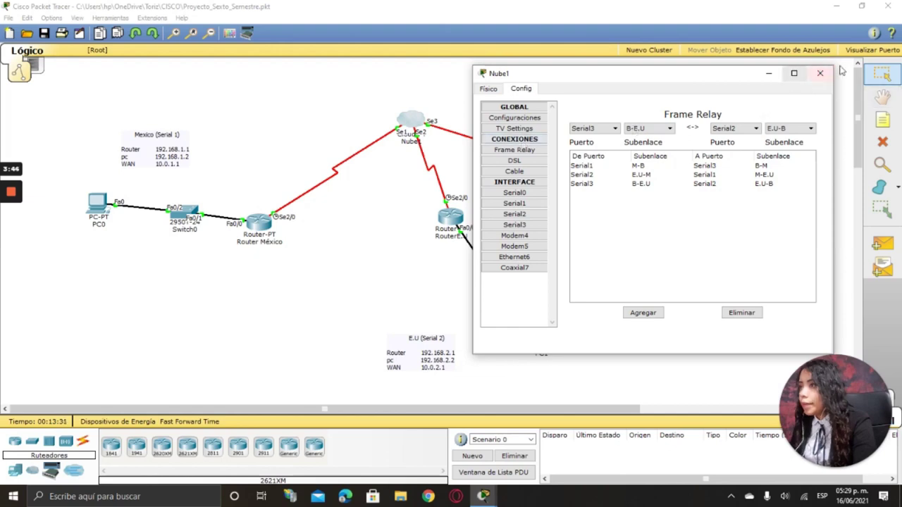
pyautogui.click(819, 72)
pyautogui.moveTo(5, 201)
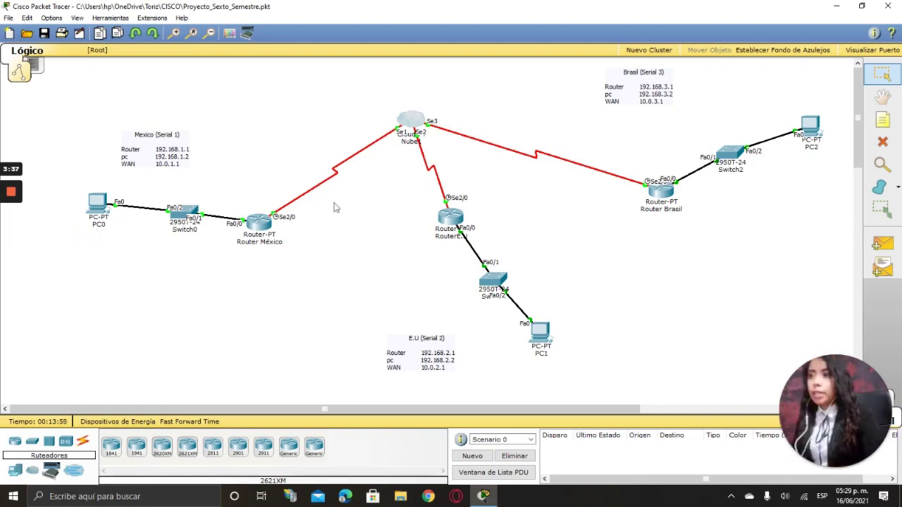
pyautogui.click(245, 224)
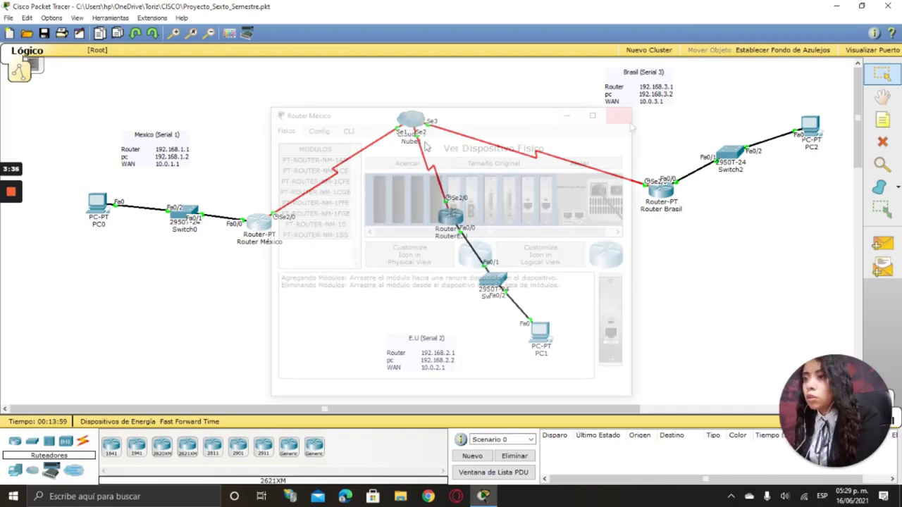
pyautogui.moveTo(367, 118); pyautogui.dragTo(534, 85)
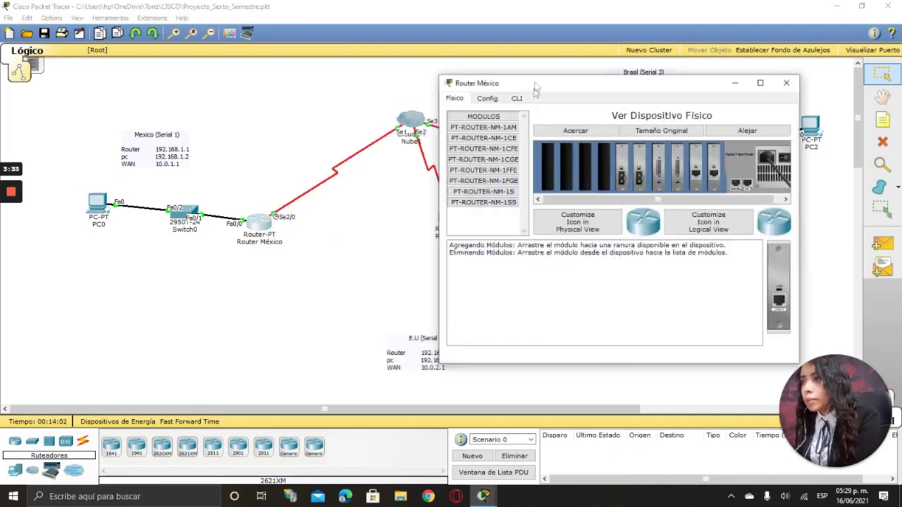
pyautogui.click(495, 105)
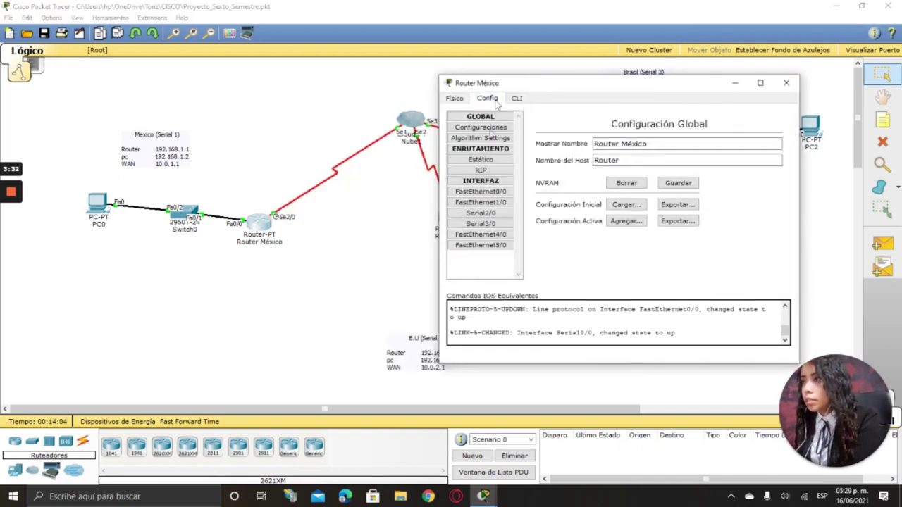
pyautogui.click(482, 161)
pyautogui.click(736, 139)
pyautogui.moveTo(674, 92); pyautogui.dragTo(743, 155)
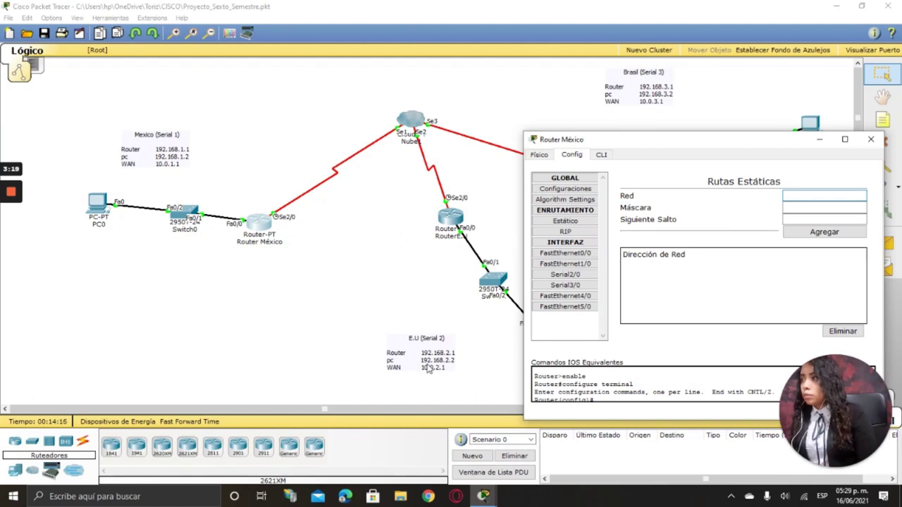
# Step: Add a static route on Router México to network 192.168.2.0, mask 255.255.255.0, with next hop 10.0.2.1
pyautogui.write('92.168.')
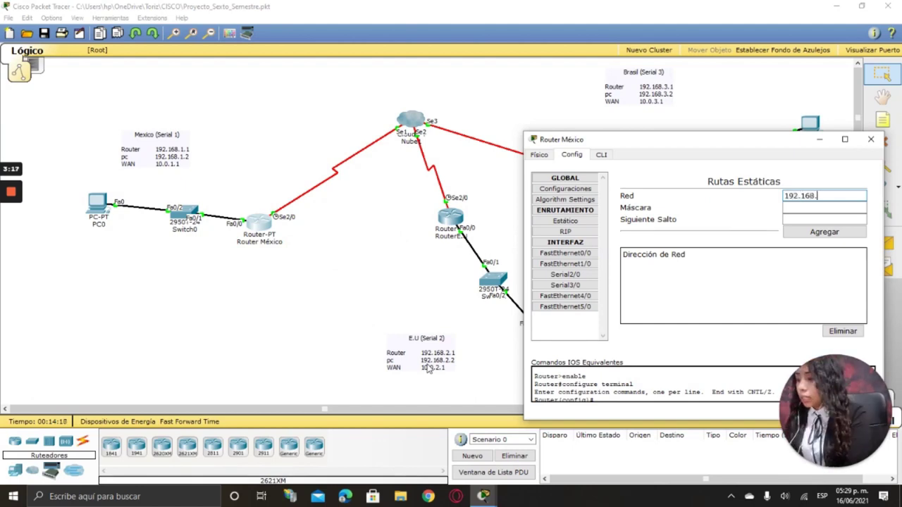
pyautogui.write('2.0')
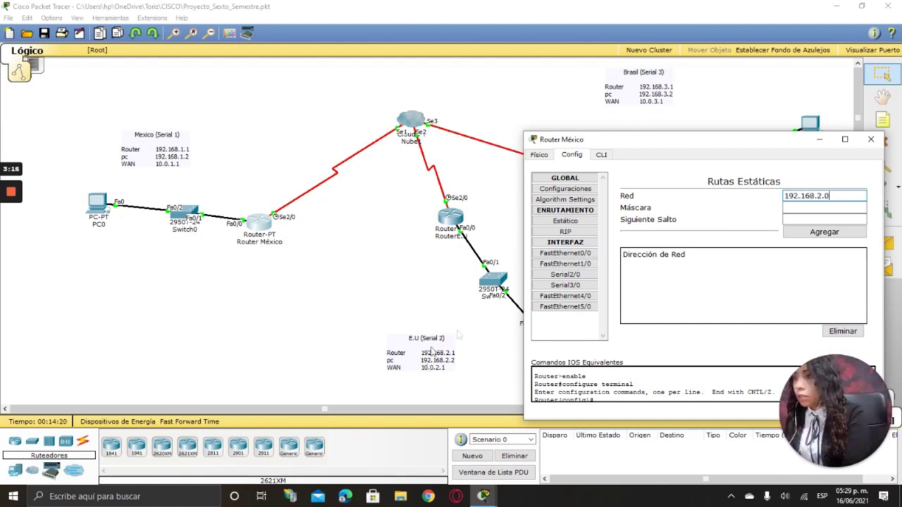
pyautogui.click(807, 207)
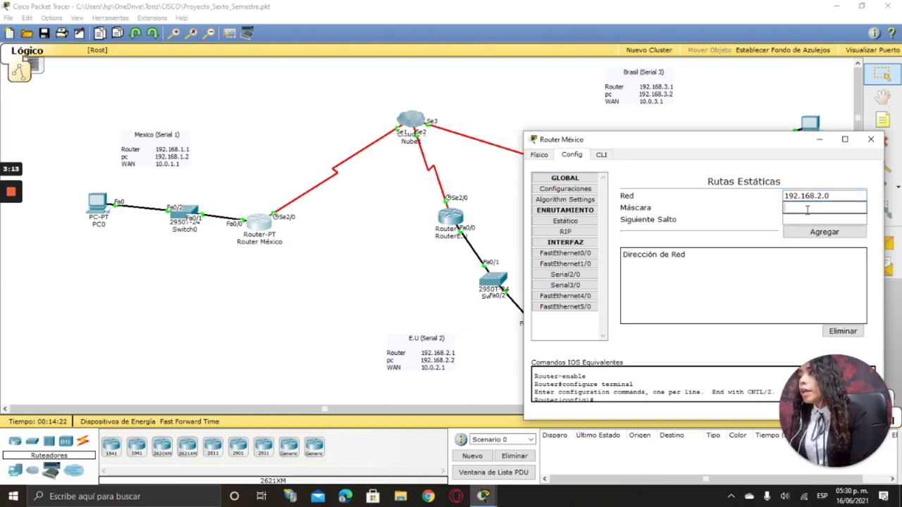
pyautogui.write('255.255.255.0')
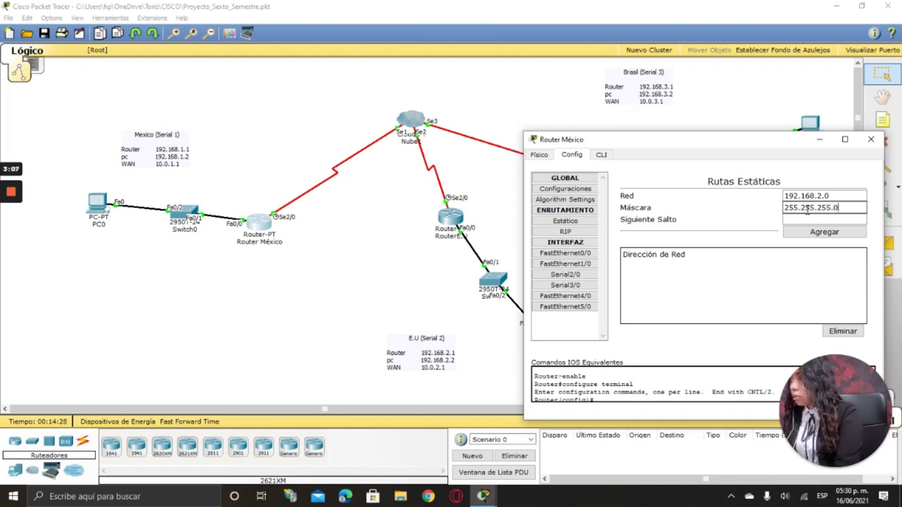
pyautogui.click(807, 218)
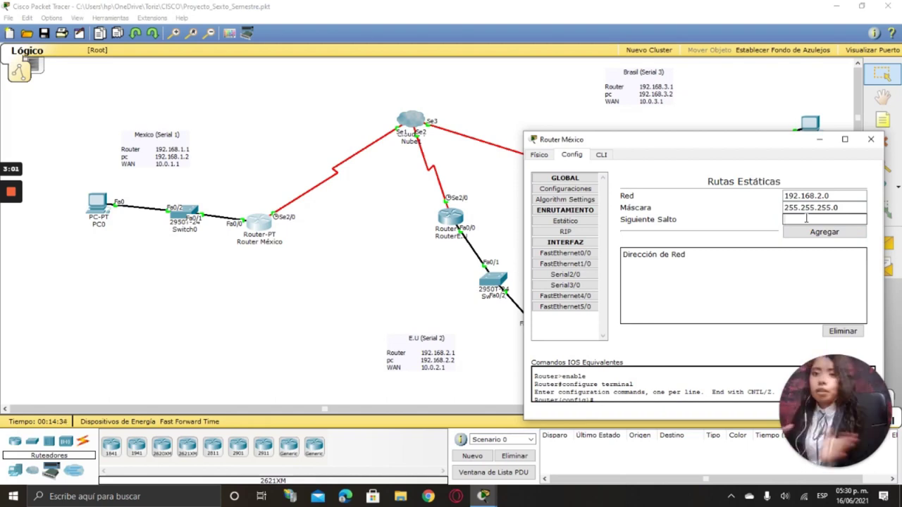
pyautogui.write('0.0.0.')
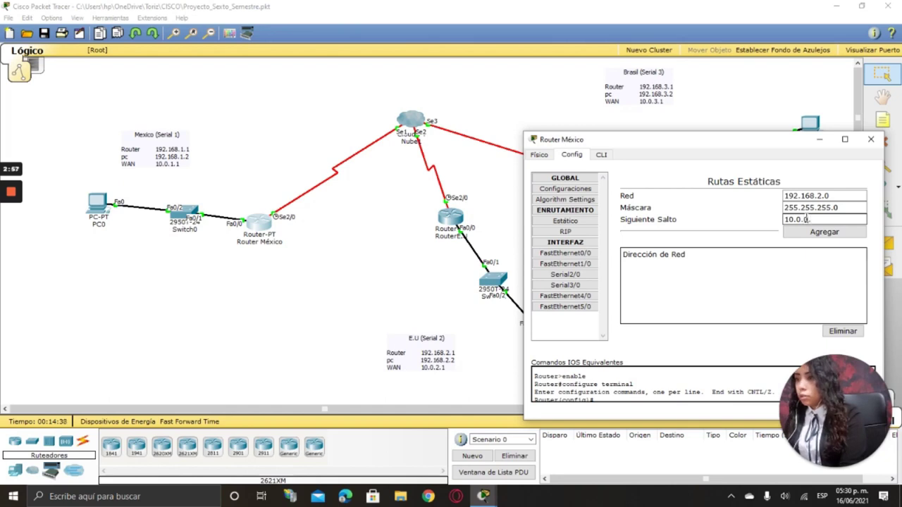
pyautogui.press('BackSpace')
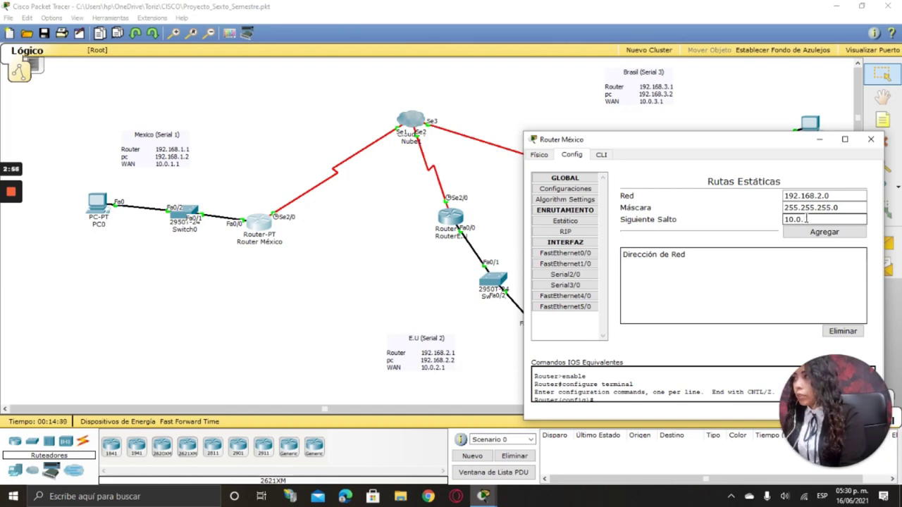
pyautogui.write('2')
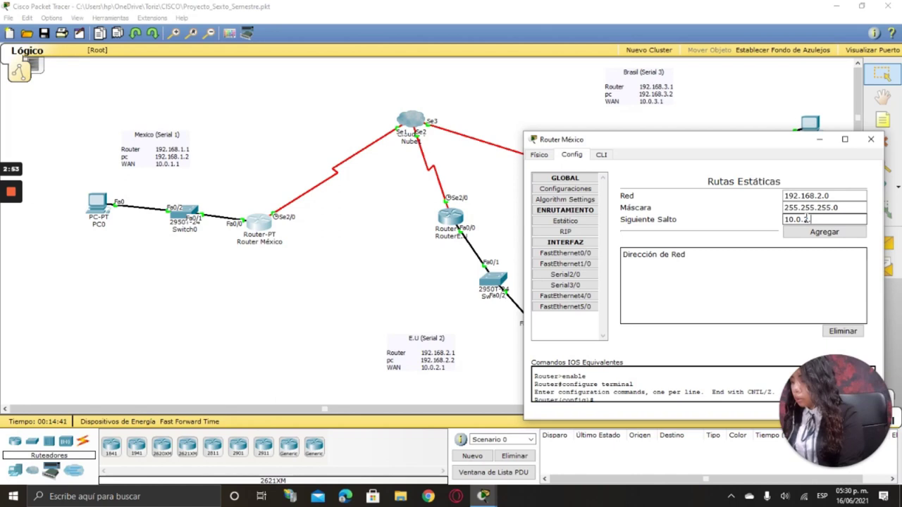
pyautogui.write('.1')
pyautogui.click(815, 233)
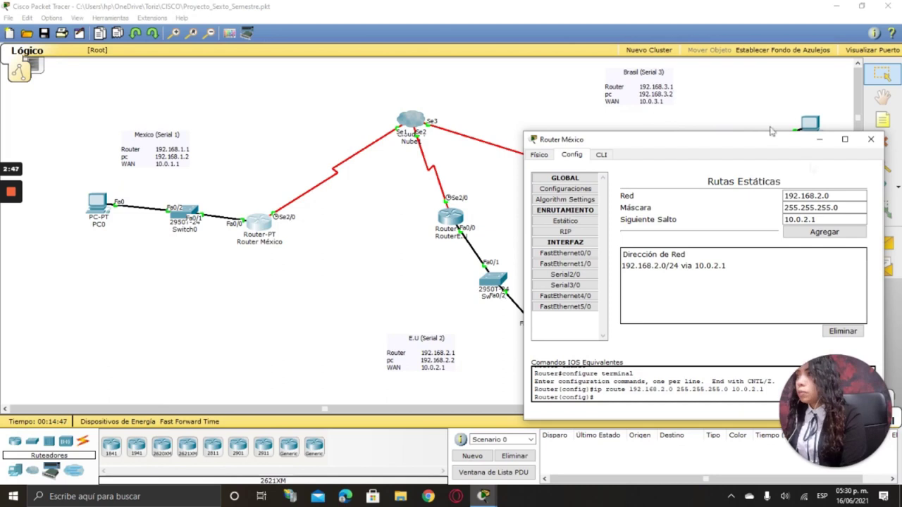
# Step: Add a second static route on Router México to network 192.168.3.0, mask 255.255.255.0, with next hop 10.0.3.1
pyautogui.click(810, 196)
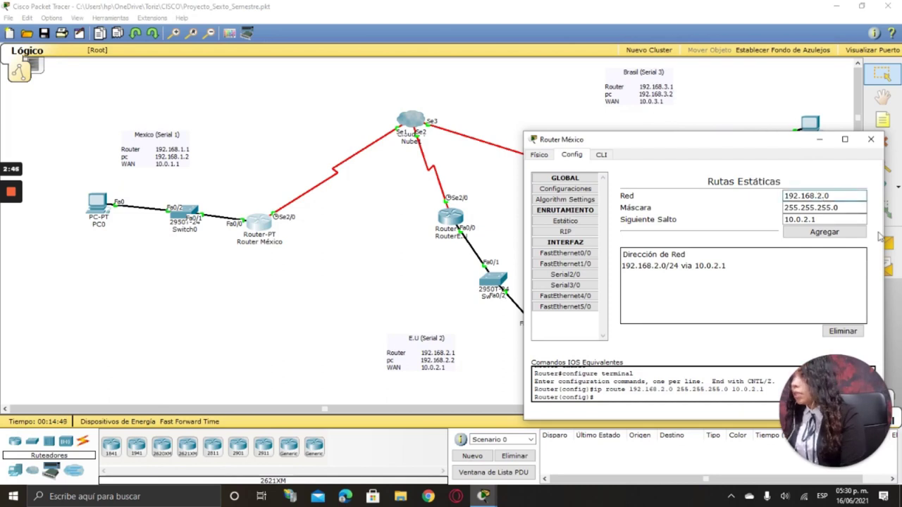
pyautogui.press('BackSpace')
pyautogui.write('3')
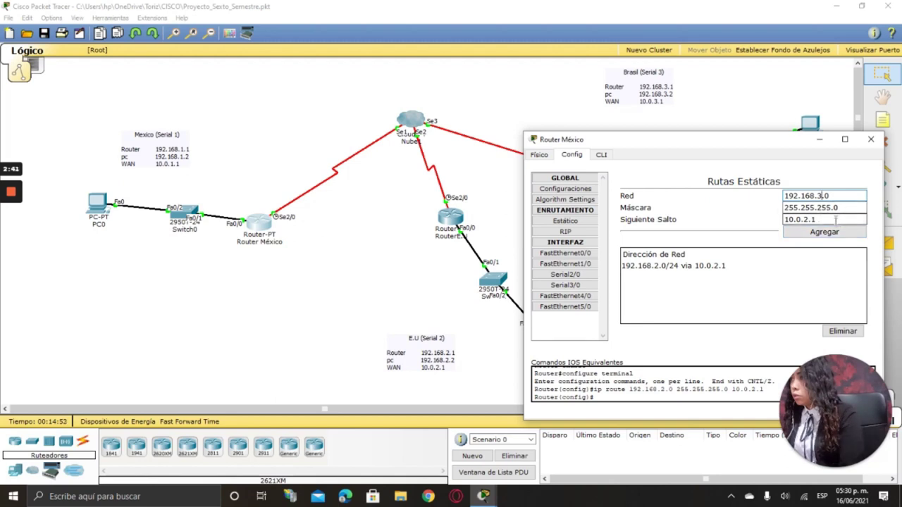
pyautogui.click(814, 220)
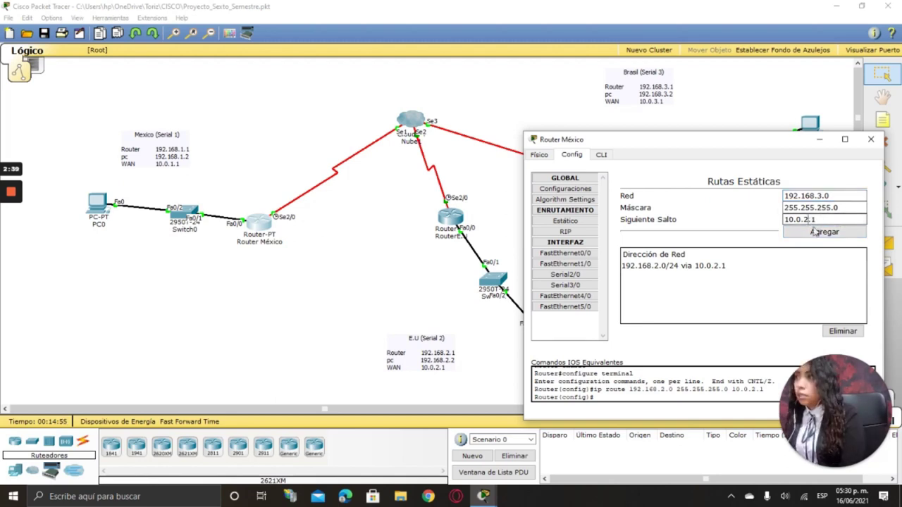
pyautogui.press('BackSpace')
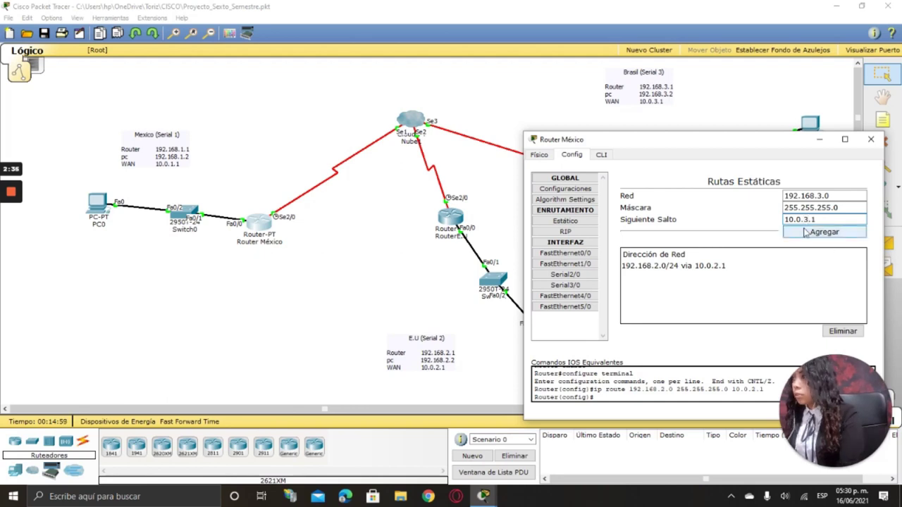
pyautogui.click(807, 233)
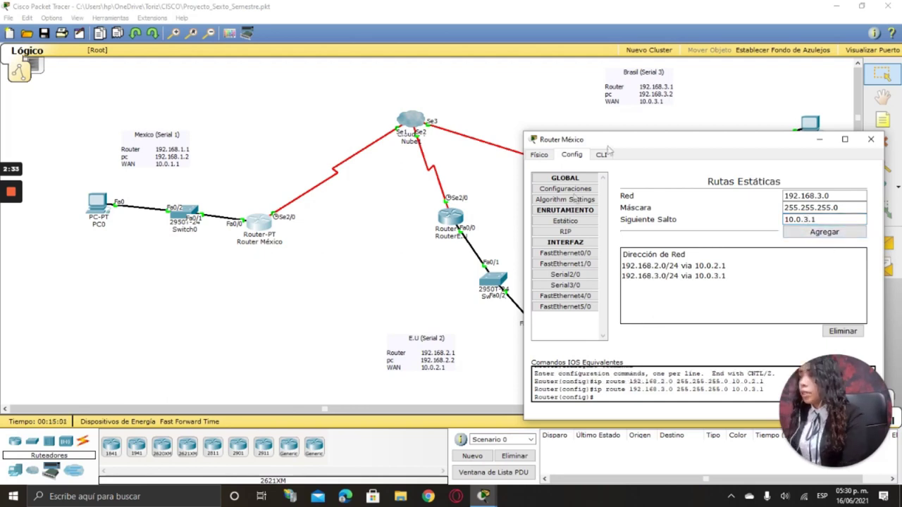
# Step: Review Router México's RIP, Serial2/0 and FastEthernet settings, and close the router's window
pyautogui.moveTo(613, 143); pyautogui.dragTo(569, 136)
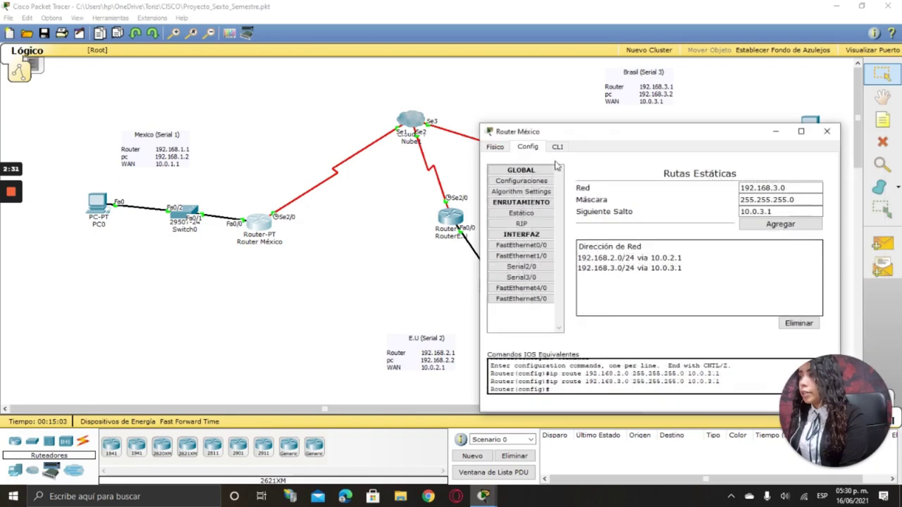
pyautogui.click(532, 224)
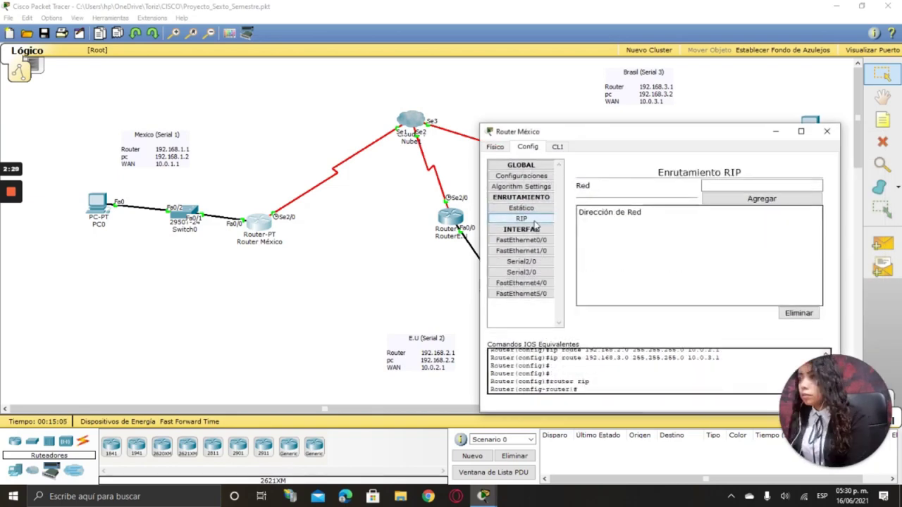
pyautogui.click(540, 260)
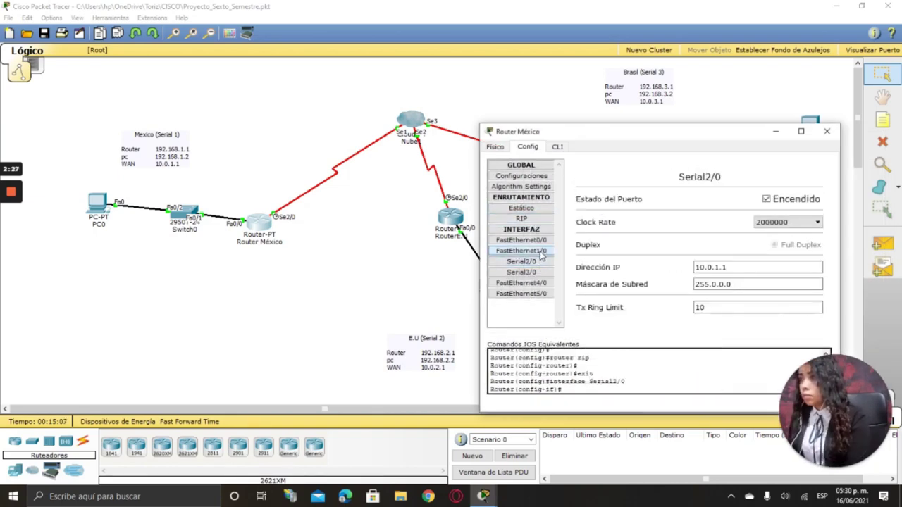
pyautogui.click(541, 252)
pyautogui.click(544, 240)
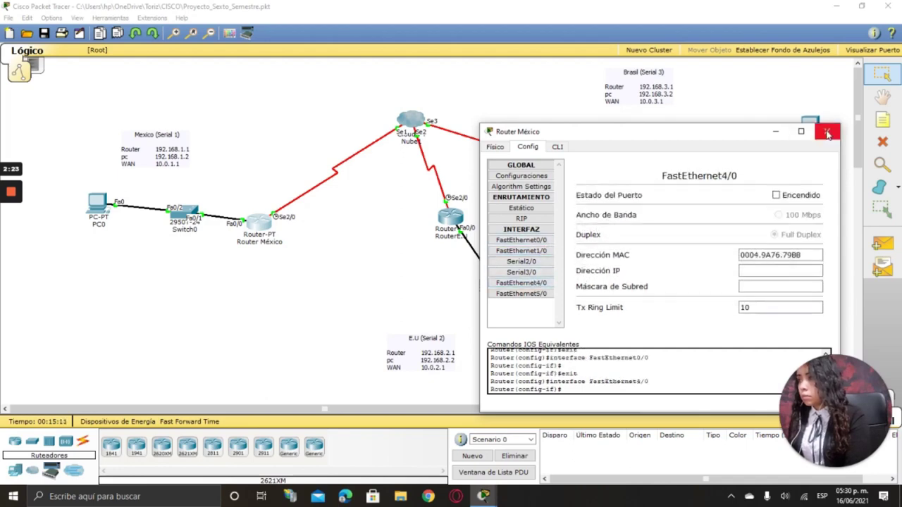
pyautogui.click(827, 131)
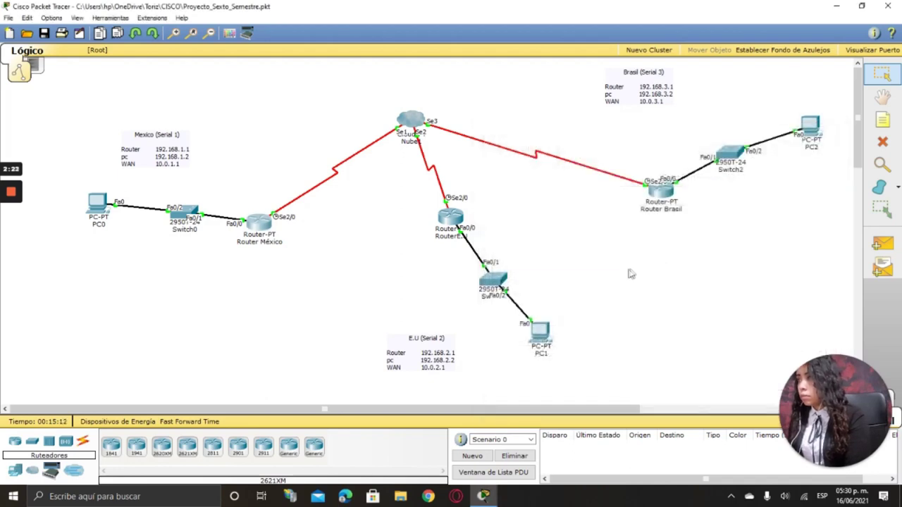
# Step: Open the static routing settings of RouterE.U, with its window moved clear of the Mexico and E.U sites
pyautogui.click(451, 218)
pyautogui.moveTo(516, 117); pyautogui.dragTo(769, 119)
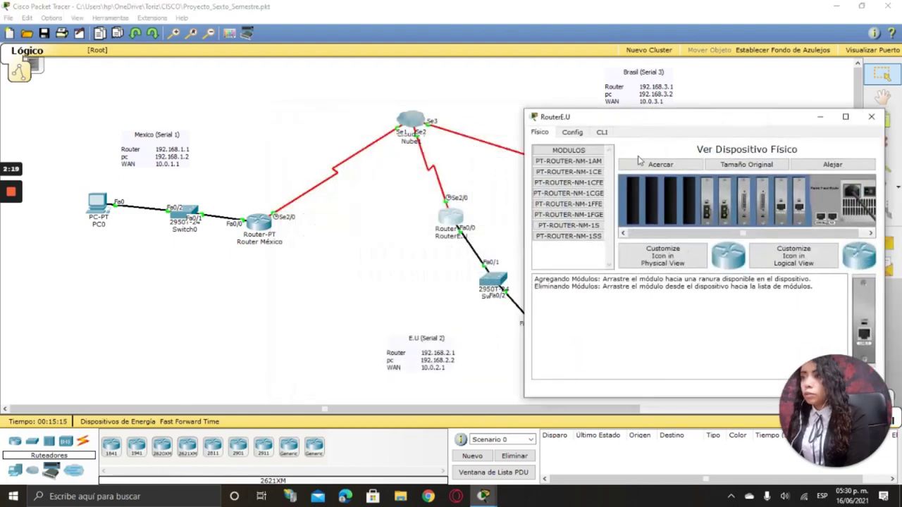
pyautogui.click(572, 132)
pyautogui.click(576, 194)
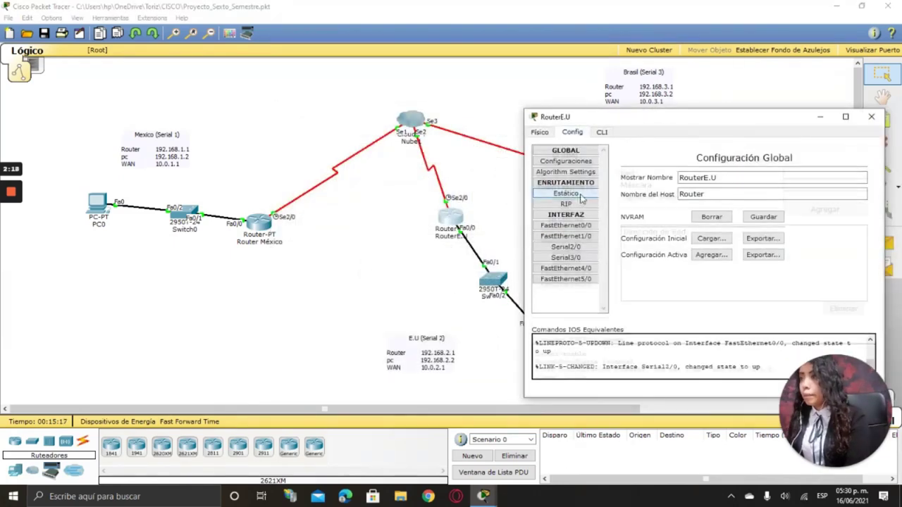
# Step: Add a static route on RouterE.U to network 192.168.1.0, mask 255.255.255.0, with next hop 10.0.1.1
pyautogui.click(839, 173)
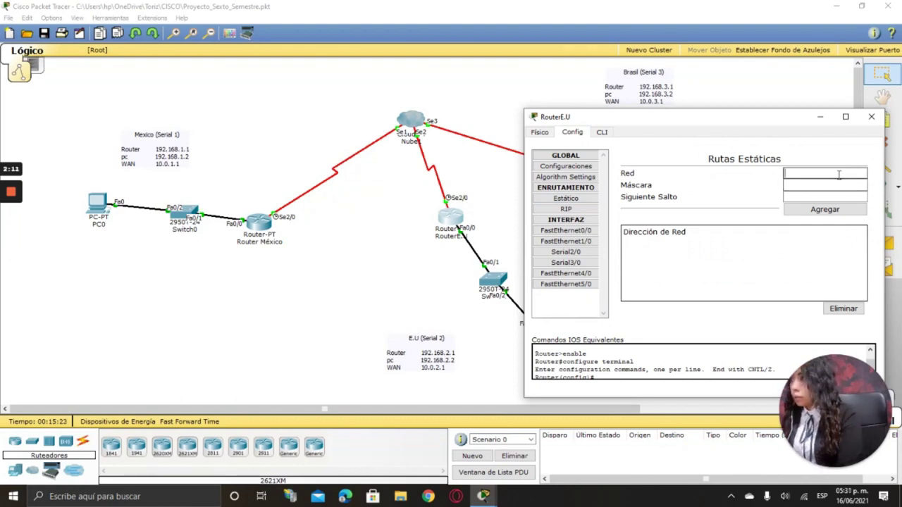
pyautogui.write('2.168.1.0')
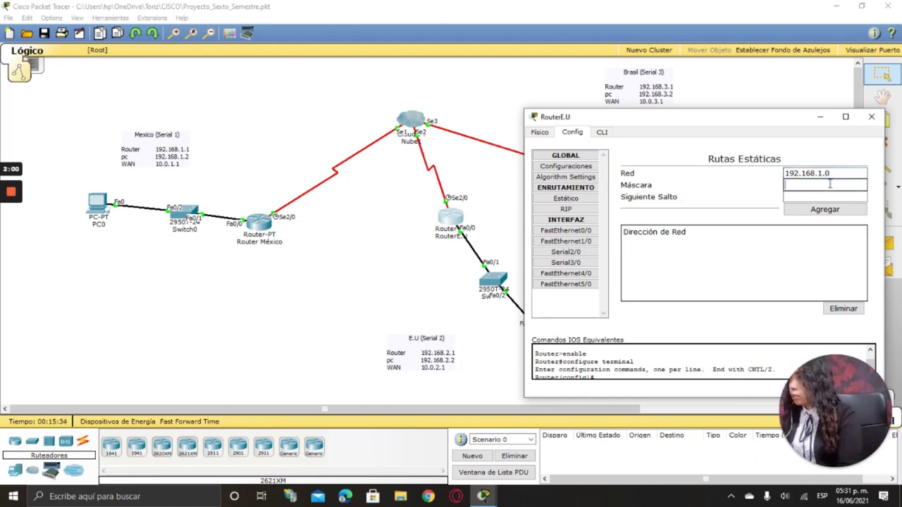
pyautogui.click(829, 186)
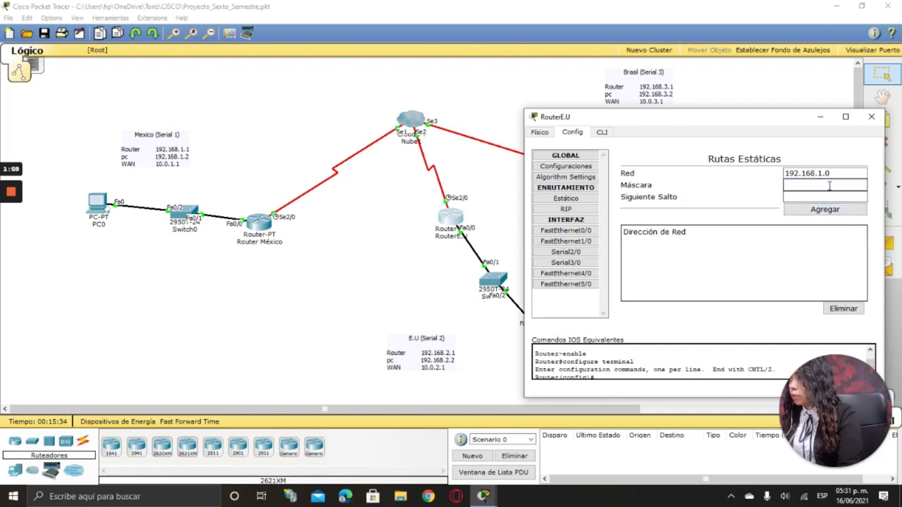
pyautogui.write('255.255.255.0')
pyautogui.click(812, 199)
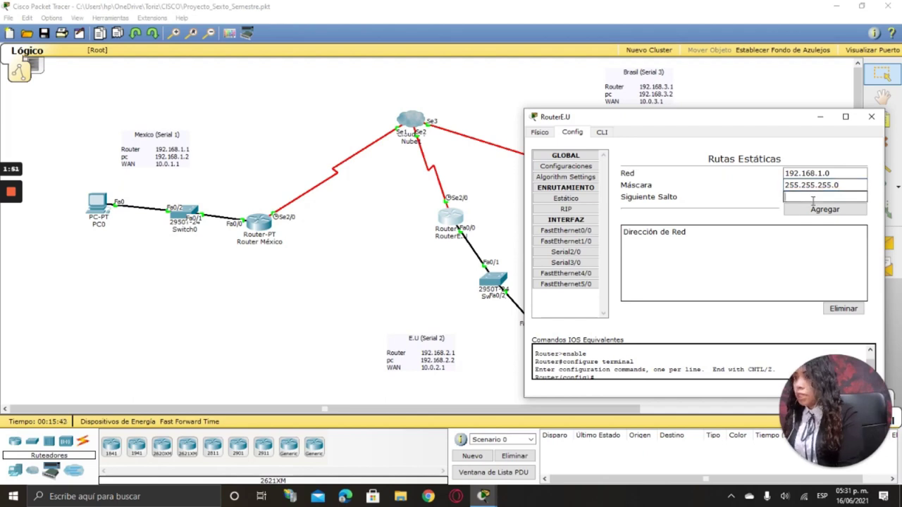
pyautogui.write('10.')
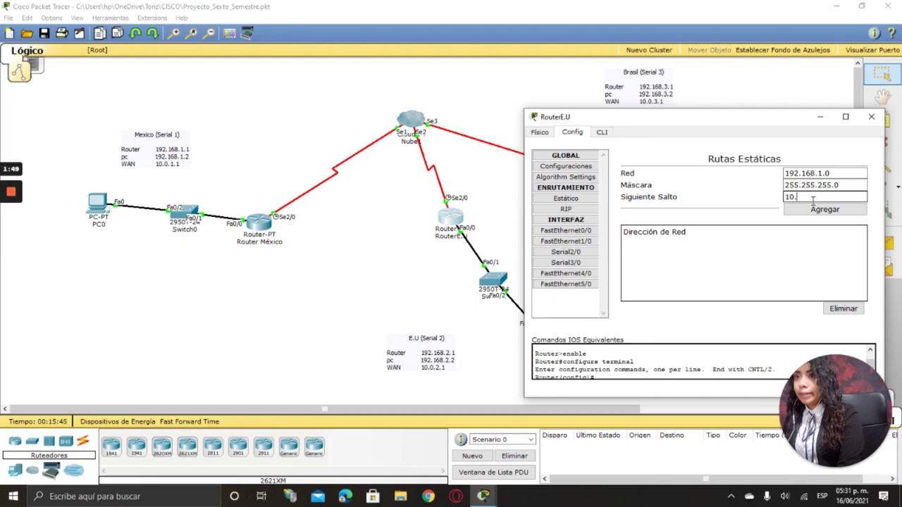
pyautogui.write('0.1')
pyautogui.press('BackSpace')
pyautogui.write('1.1')
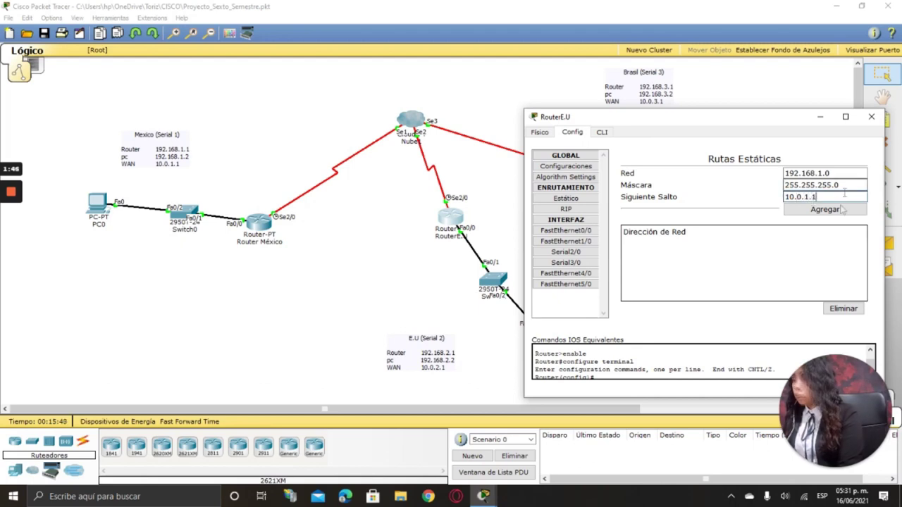
pyautogui.click(824, 209)
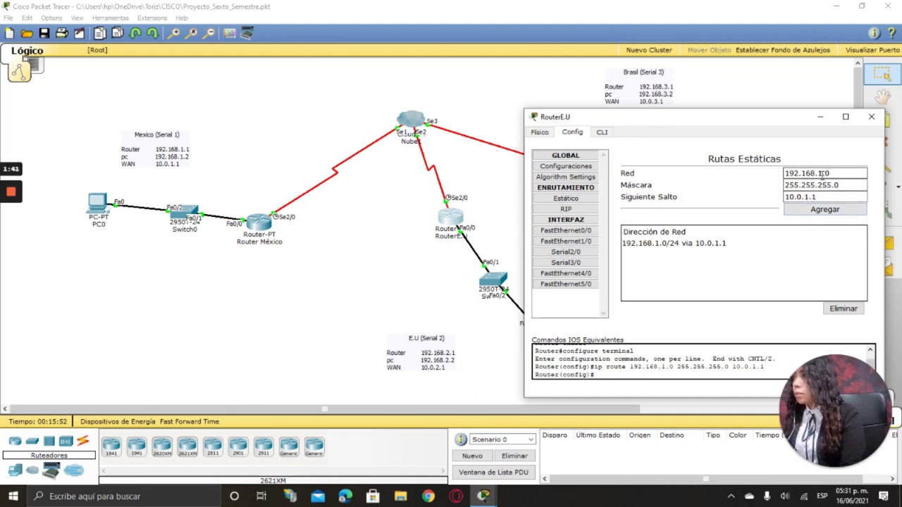
# Step: Add a second static route on RouterE.U to network 192.168.3.0, mask 255.255.255.0, with next hop 10.0.3.1, and close the router's window
pyautogui.press('BackSpace')
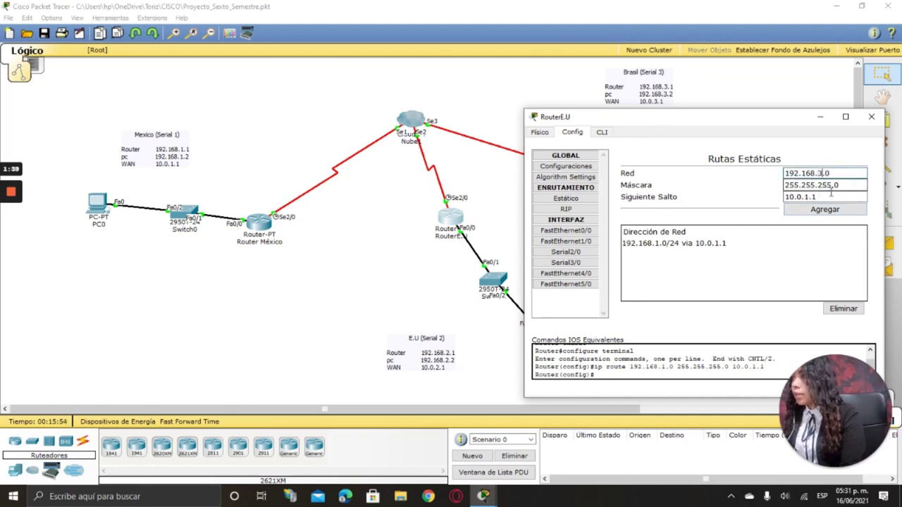
pyautogui.press('BackSpace')
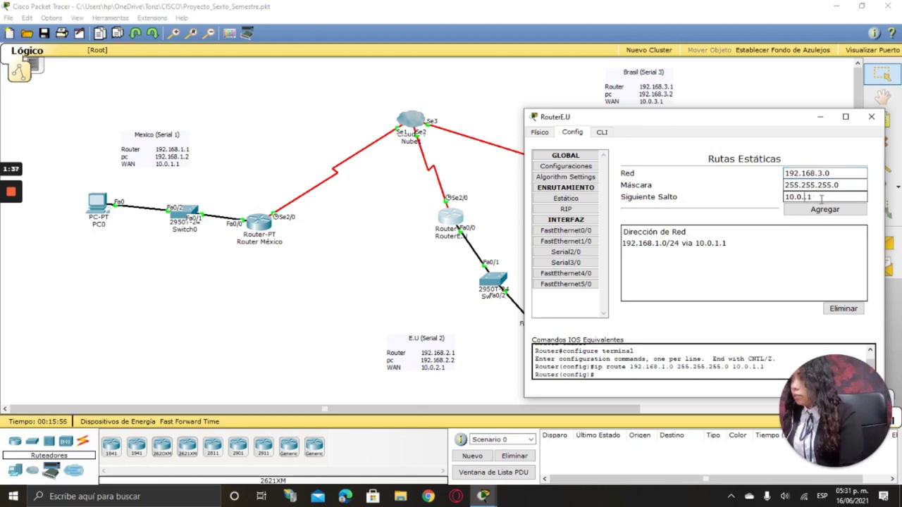
pyautogui.write('3')
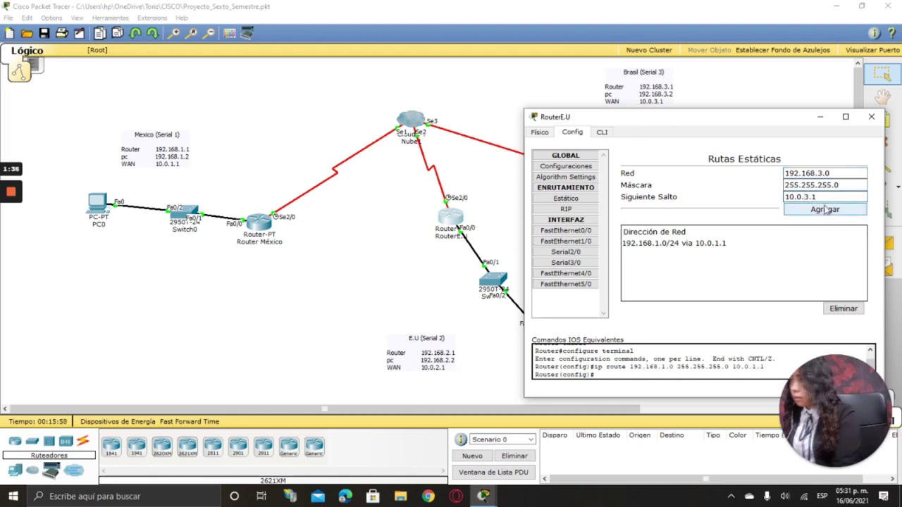
pyautogui.click(825, 209)
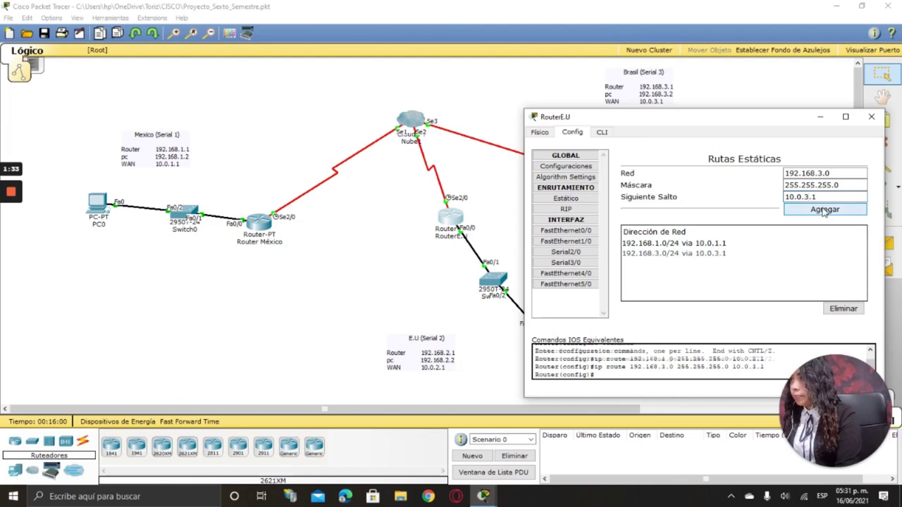
pyautogui.click(872, 116)
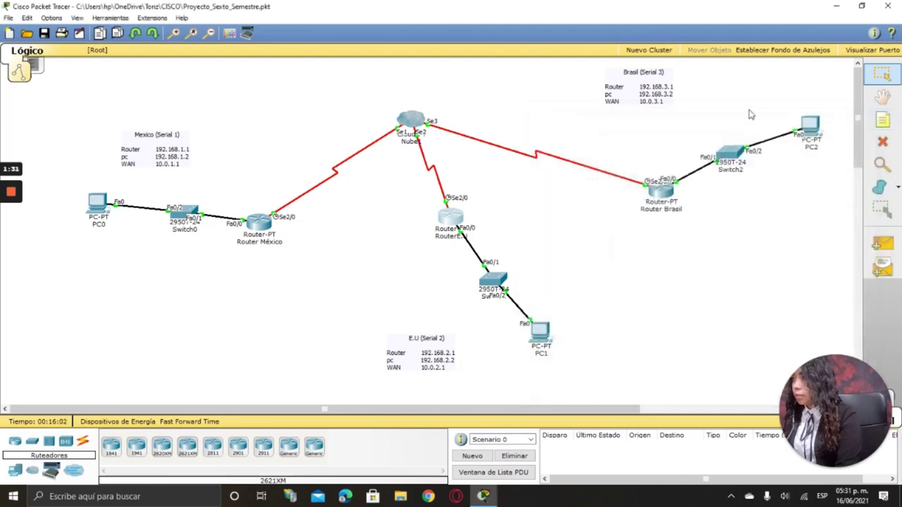
# Step: Open the static routing settings of Router Brasil, with its window moved clear of the E.U address note
pyautogui.click(657, 191)
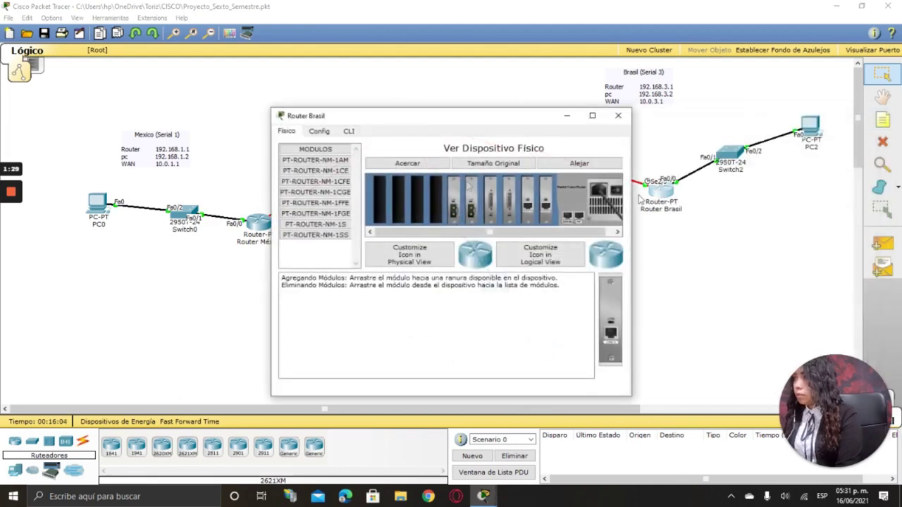
pyautogui.click(318, 131)
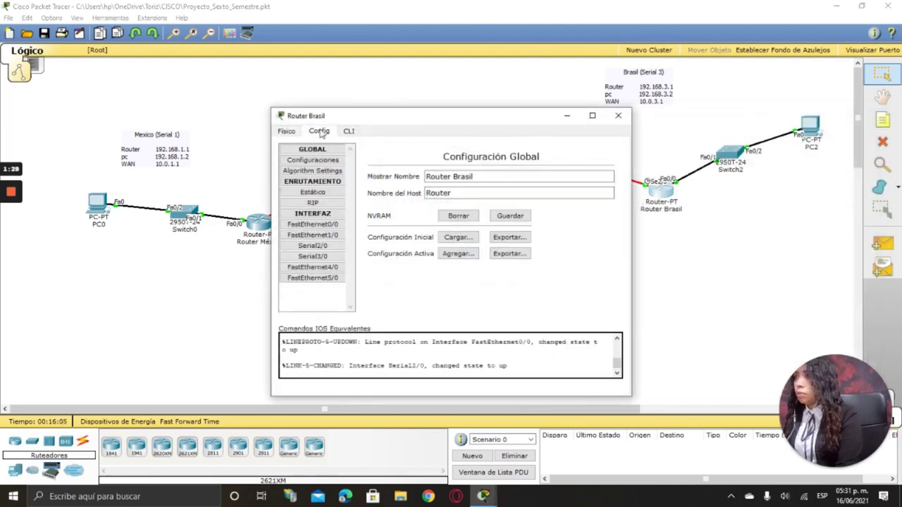
pyautogui.click(312, 197)
pyautogui.moveTo(526, 118); pyautogui.dragTo(509, 60)
# Step: Add a static route on Router Brasil to network 192.168.1.0, mask 255.255.255.0, with next hop 10.0.1.1
pyautogui.write('1')
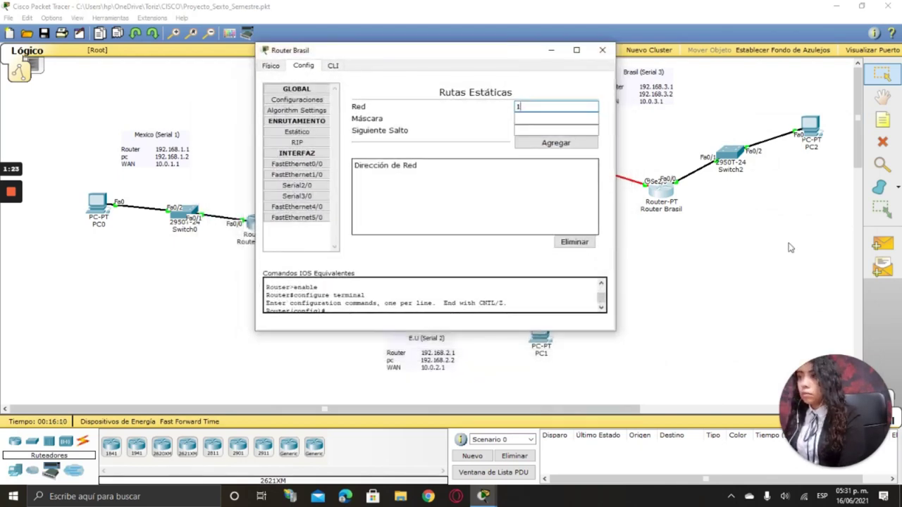
pyautogui.write('923.168.')
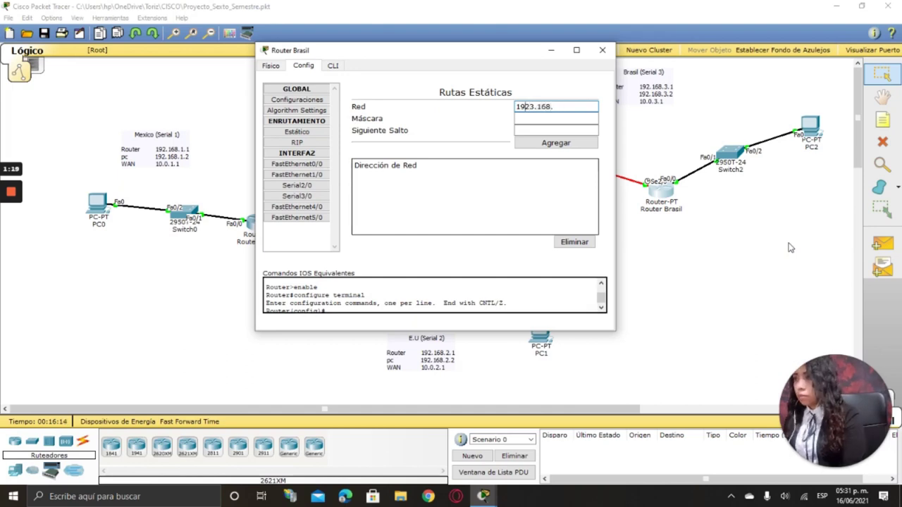
pyautogui.press('Right')
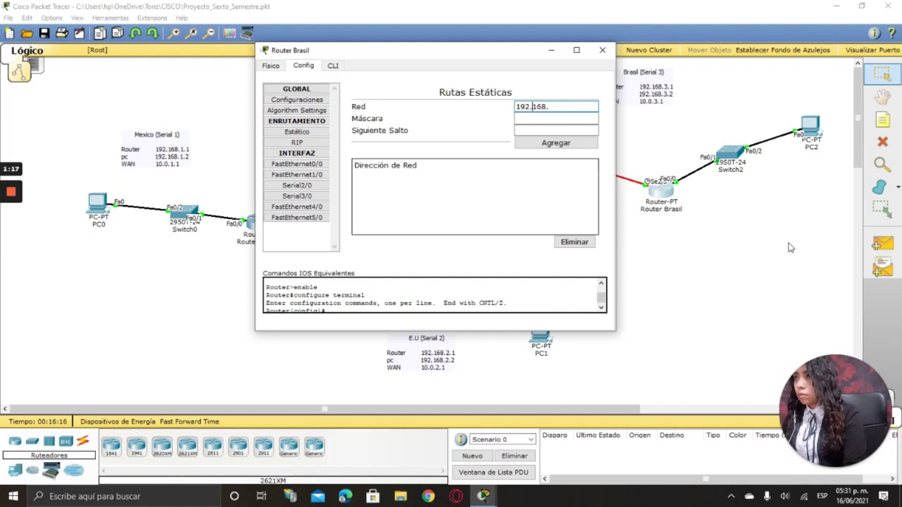
pyautogui.write('1.0')
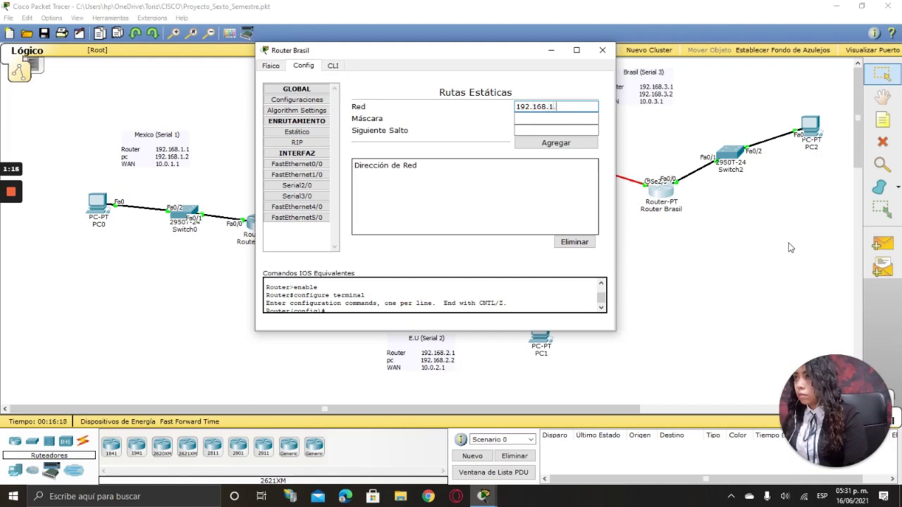
pyautogui.click(595, 119)
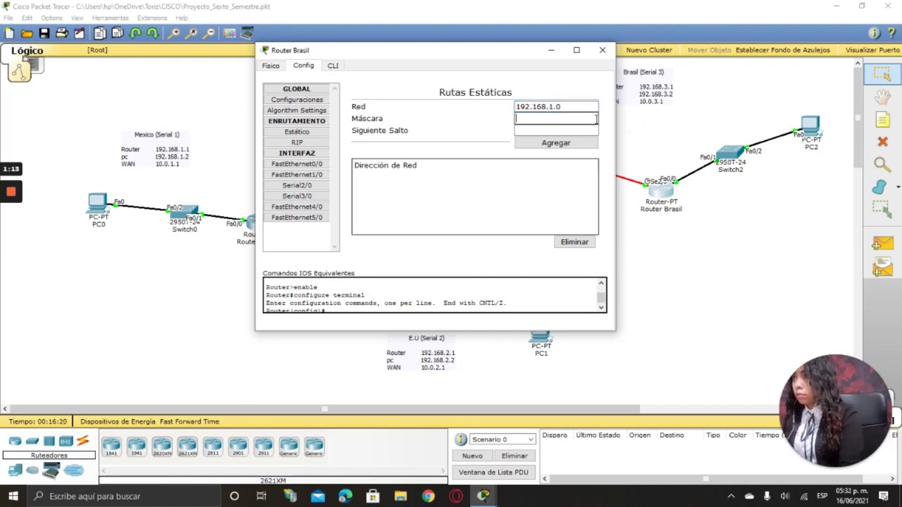
pyautogui.write('255.255.255.0')
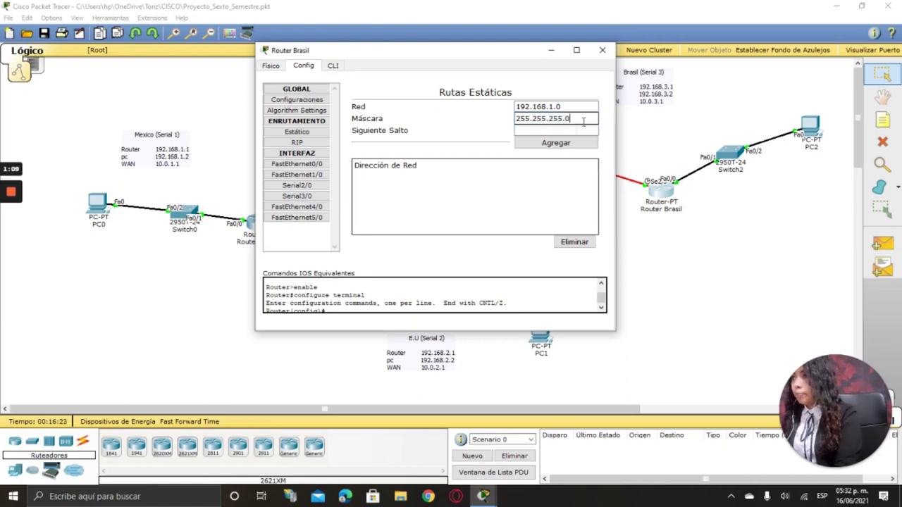
pyautogui.click(585, 128)
pyautogui.write('10.0.')
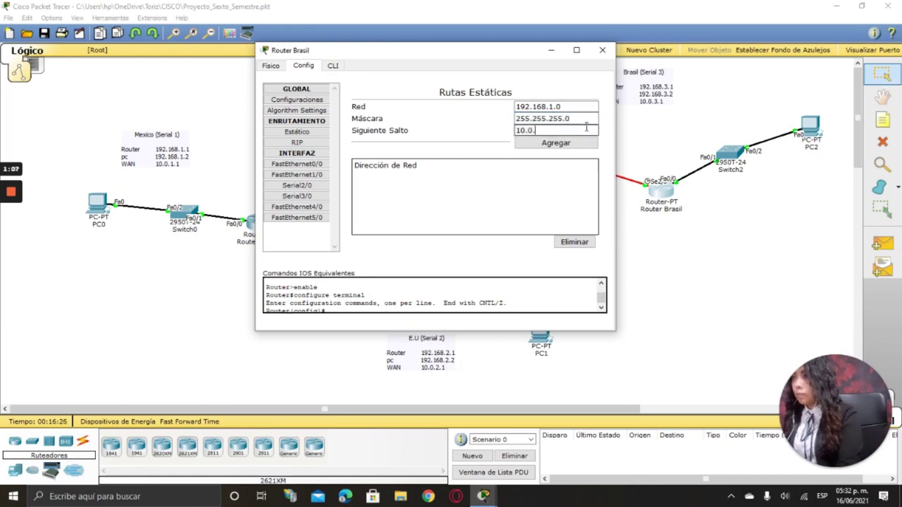
pyautogui.write('1.1')
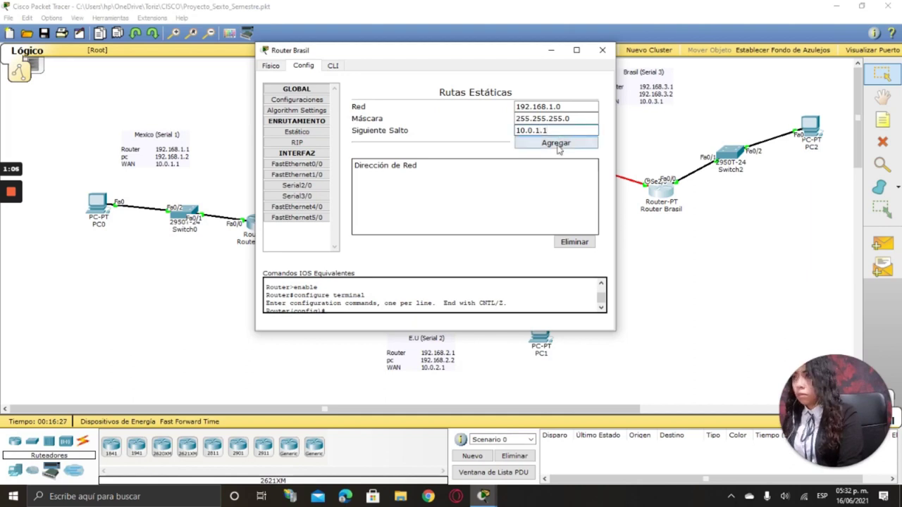
pyautogui.click(556, 142)
# Step: Add a second static route on Router Brasil to network 192.168.2.0, mask 255.255.255.0, with next hop 10.0.2.1
pyautogui.click(555, 108)
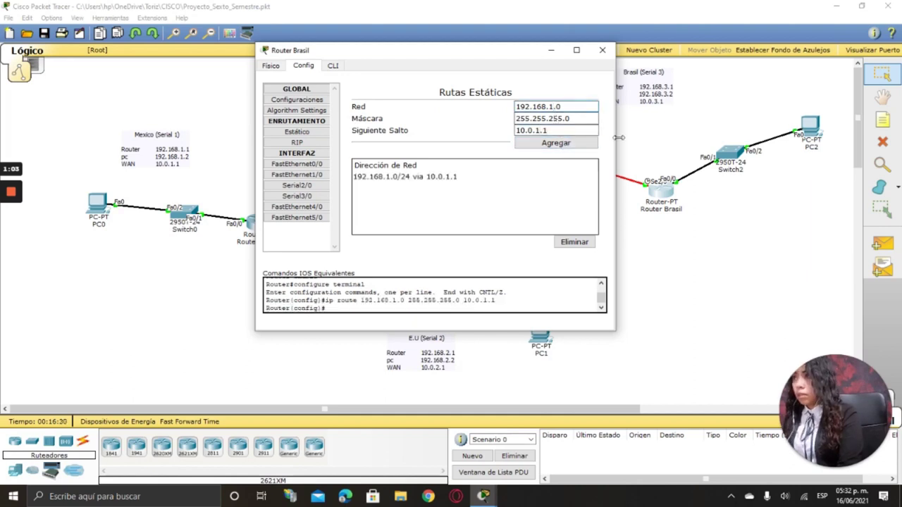
pyautogui.write('2')
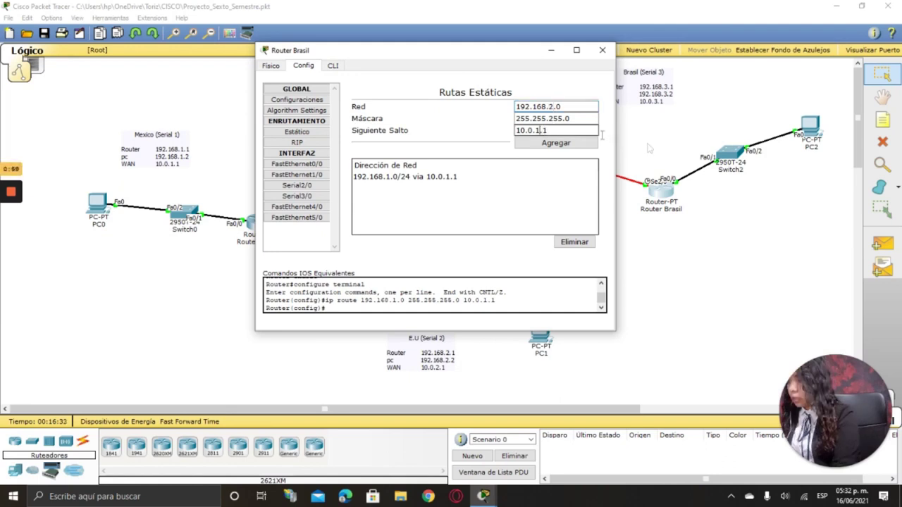
pyautogui.press('BackSpace')
pyautogui.write('2')
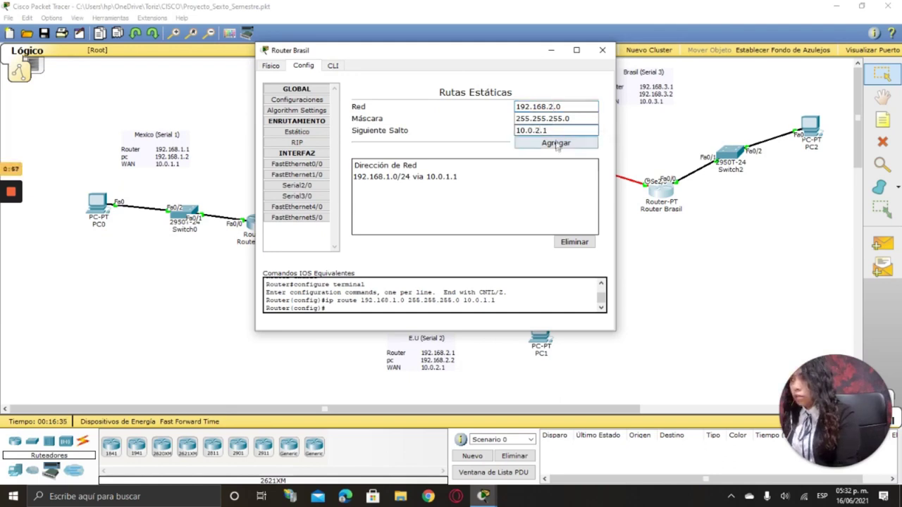
pyautogui.click(556, 143)
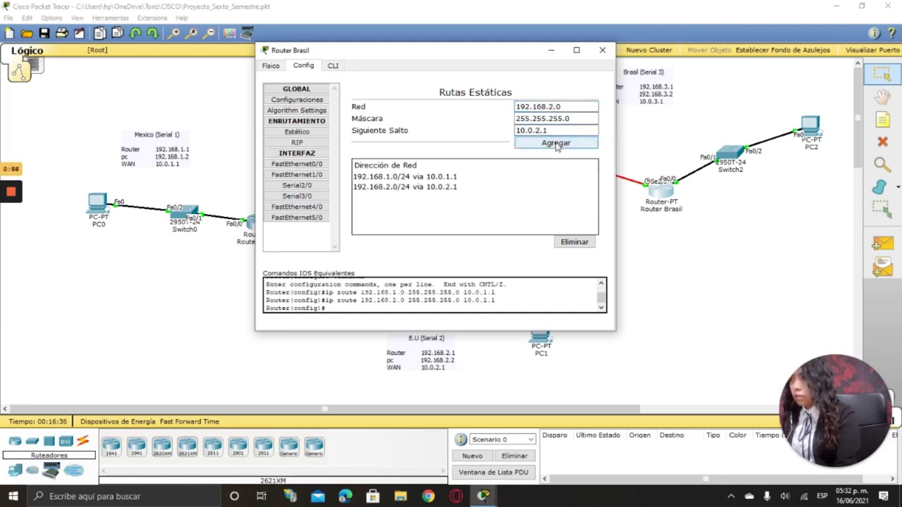
# Step: Review Router Brasil's Serial2/0, Serial3/0 and FastEthernet4/0 interface settings, and close the router's window
pyautogui.click(312, 185)
pyautogui.click(308, 202)
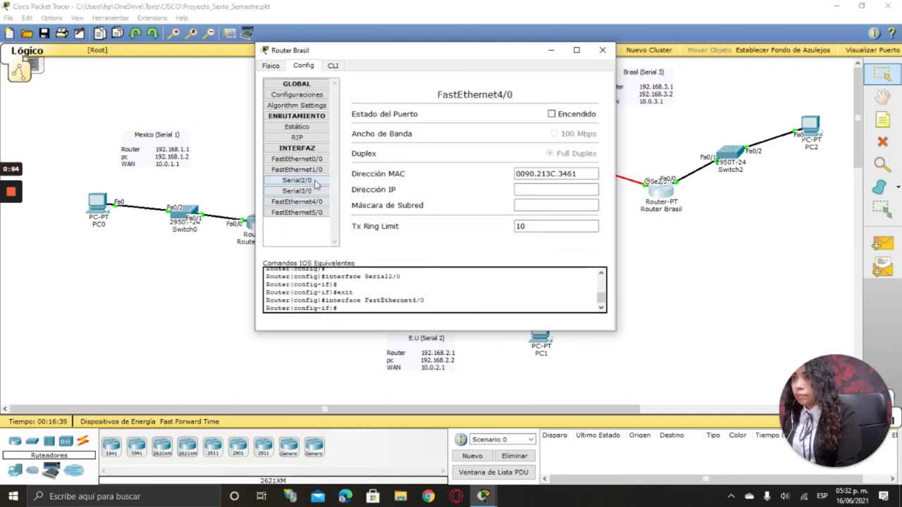
pyautogui.click(314, 181)
pyautogui.click(314, 190)
pyautogui.click(315, 181)
pyautogui.click(314, 191)
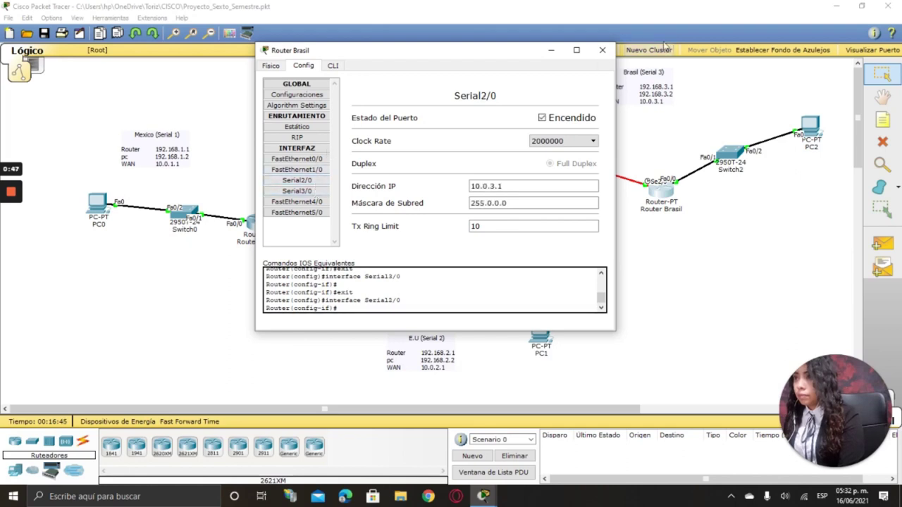
pyautogui.click(601, 50)
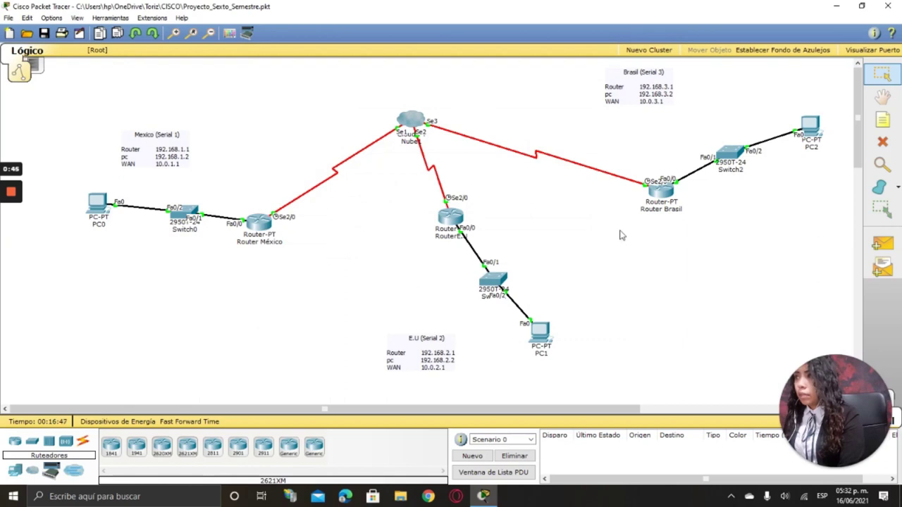
# Step: Open Router México's IOS command line and write the command "encapsulation frame-relay" for interface Serial2/0
pyautogui.click(255, 224)
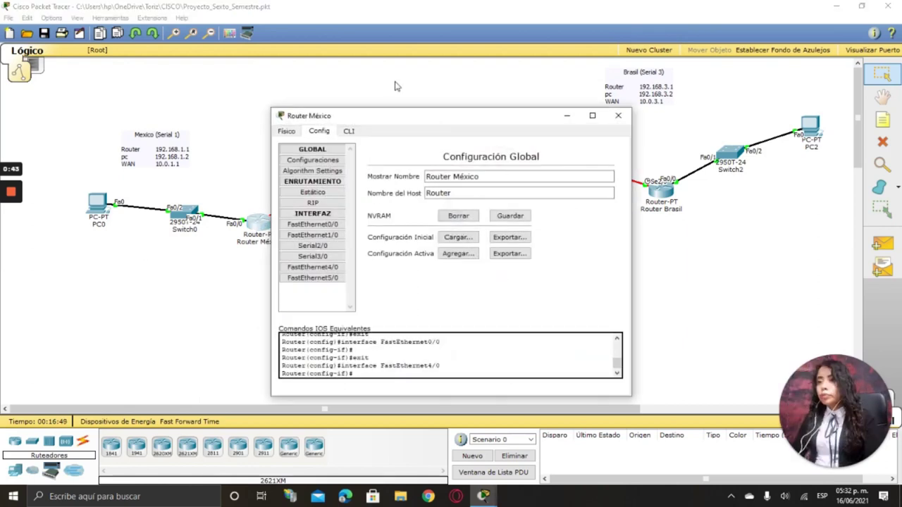
pyautogui.click(349, 131)
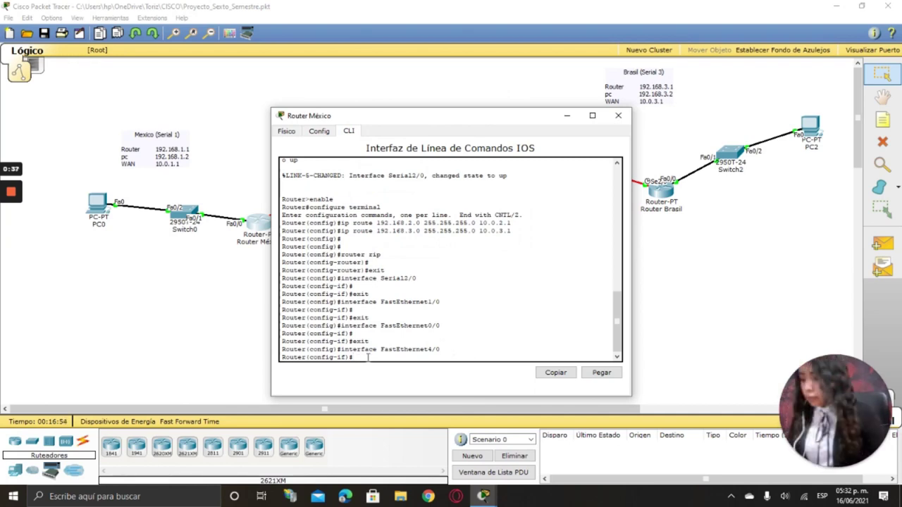
pyautogui.press('Return')
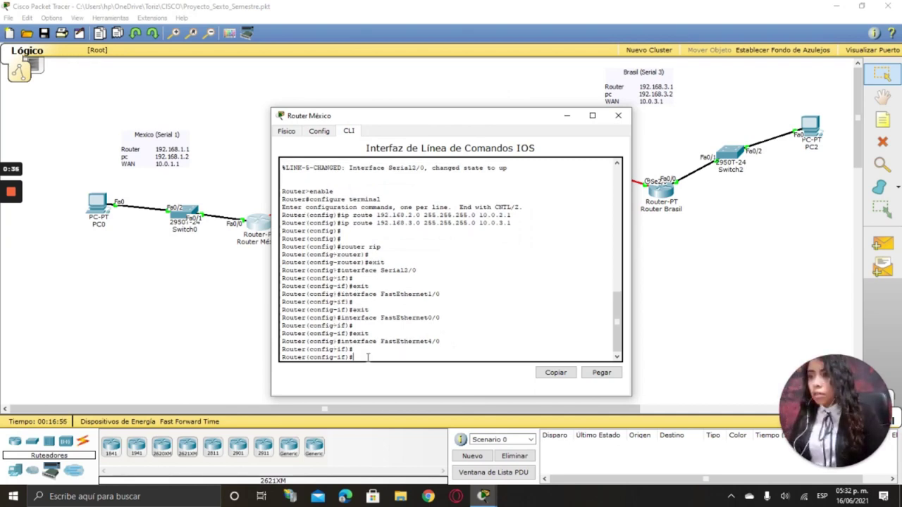
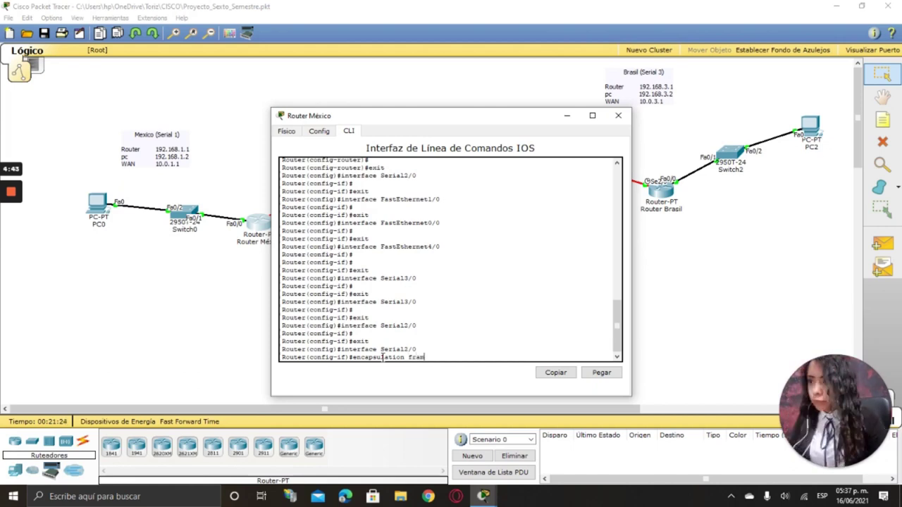
pyautogui.write('-')
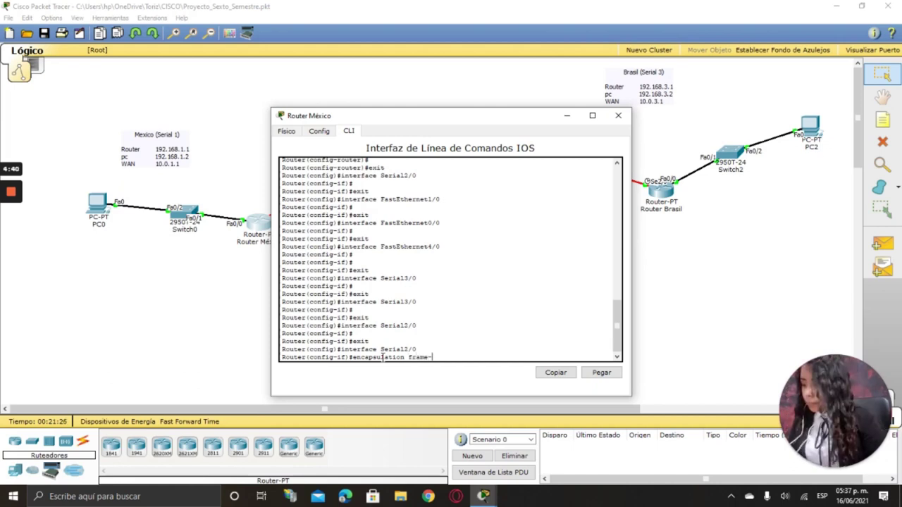
pyautogui.write('relay')
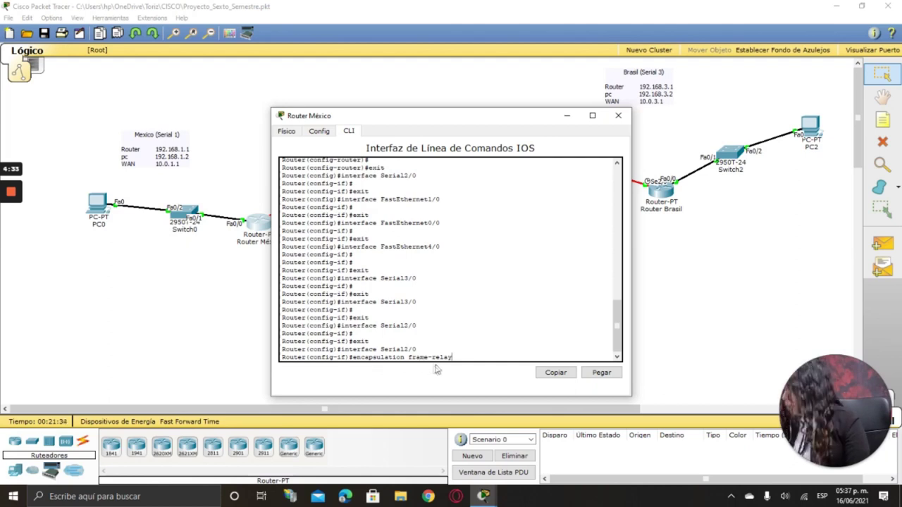
# Step: Copy the "encapsulation frame-relay" command, run it on Router México's Serial2/0, and close the router's window
pyautogui.moveTo(453, 357); pyautogui.dragTo(355, 364)
pyautogui.hotkey('ctrl', 'c')
pyautogui.rightClick(357, 360)
pyautogui.click(381, 364)
pyautogui.click(454, 357)
pyautogui.press('Return')
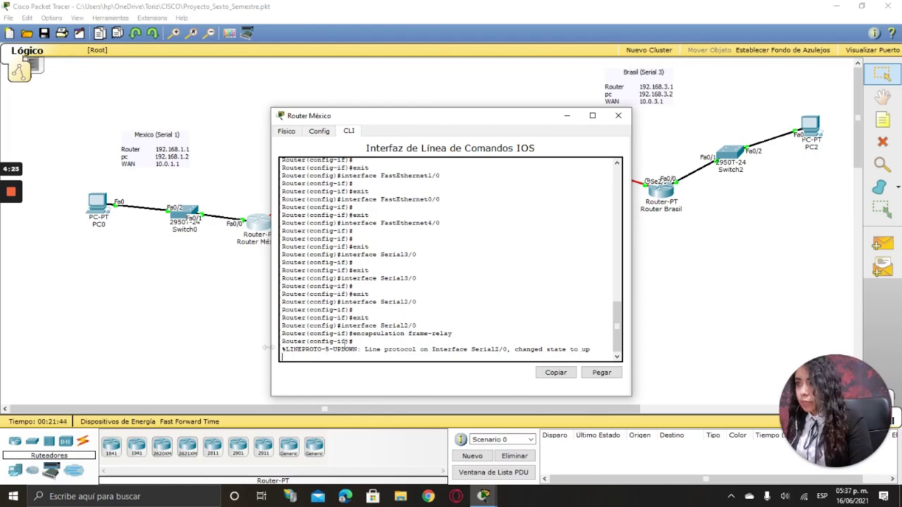
pyautogui.click(617, 114)
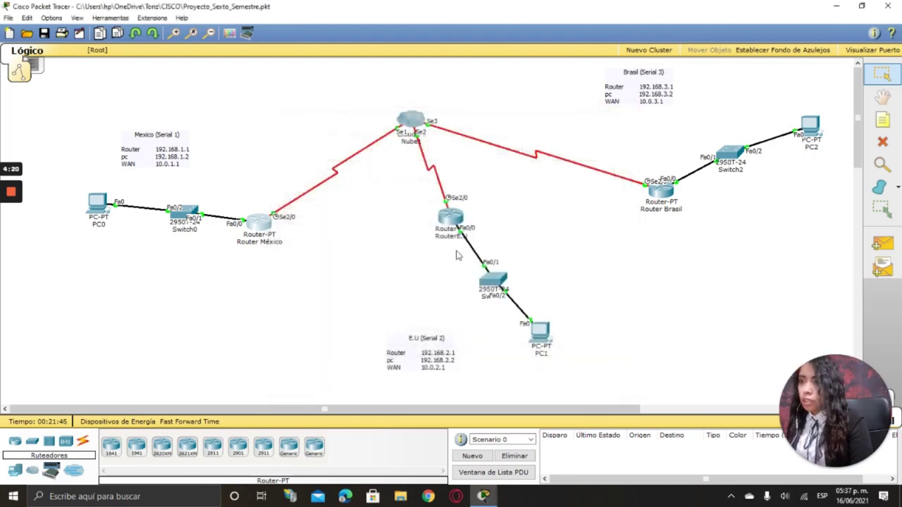
# Step: Paste and run "encapsulation frame-relay" on RouterE.U's Serial2/0 in its IOS command line, and close the router's window
pyautogui.click(448, 219)
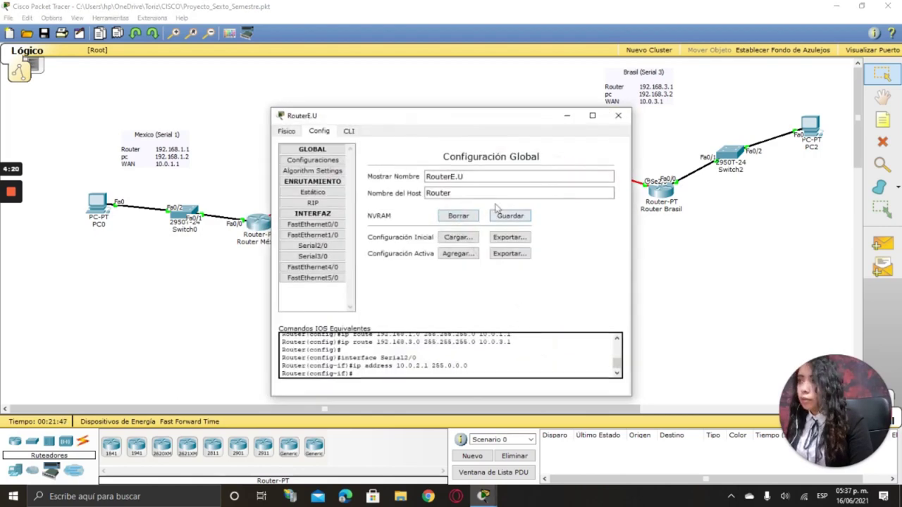
pyautogui.click(350, 133)
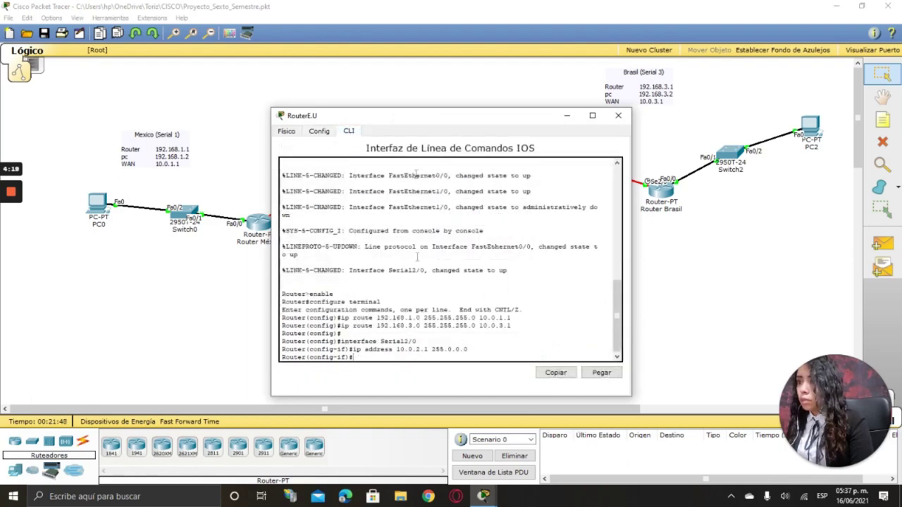
pyautogui.rightClick(396, 360)
pyautogui.click(421, 378)
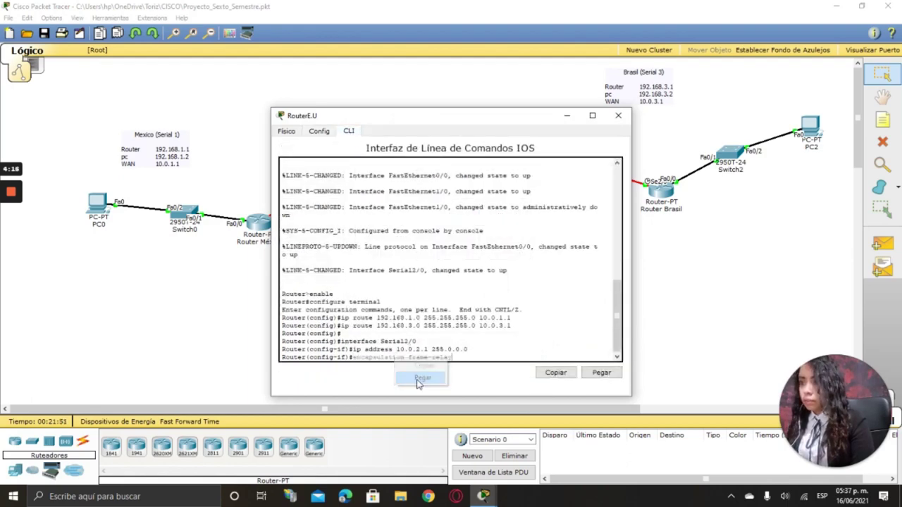
pyautogui.press('Return')
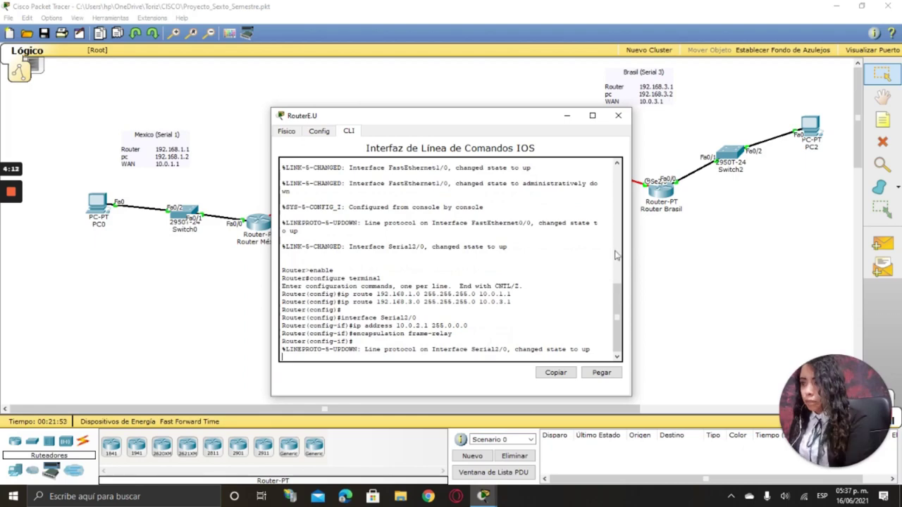
pyautogui.click(618, 114)
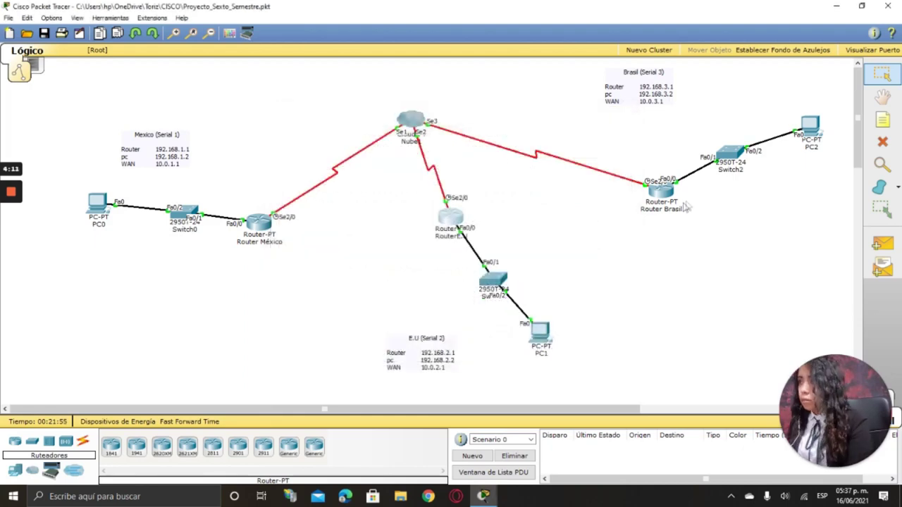
# Step: Paste and run "encapsulation frame-relay" on Router Brasil's Serial2/0 in its IOS command line, and close the router's window
pyautogui.click(663, 190)
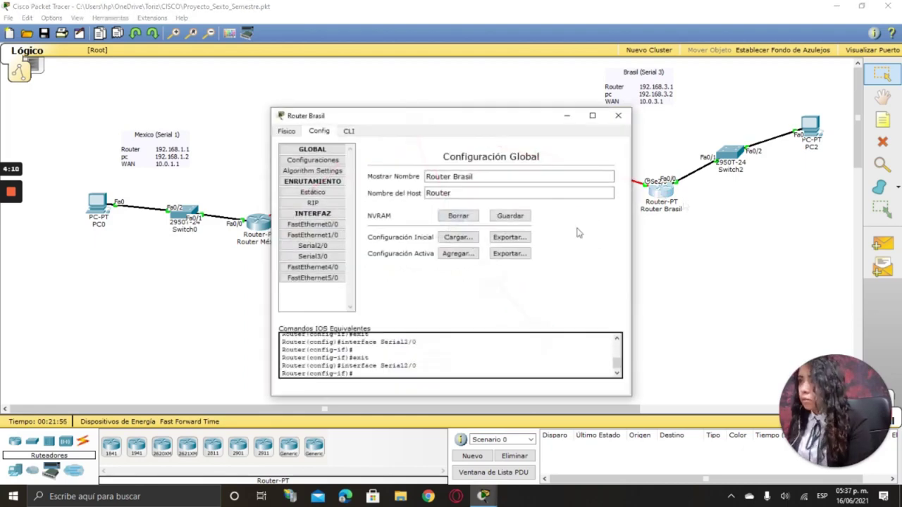
pyautogui.click(348, 131)
pyautogui.rightClick(380, 358)
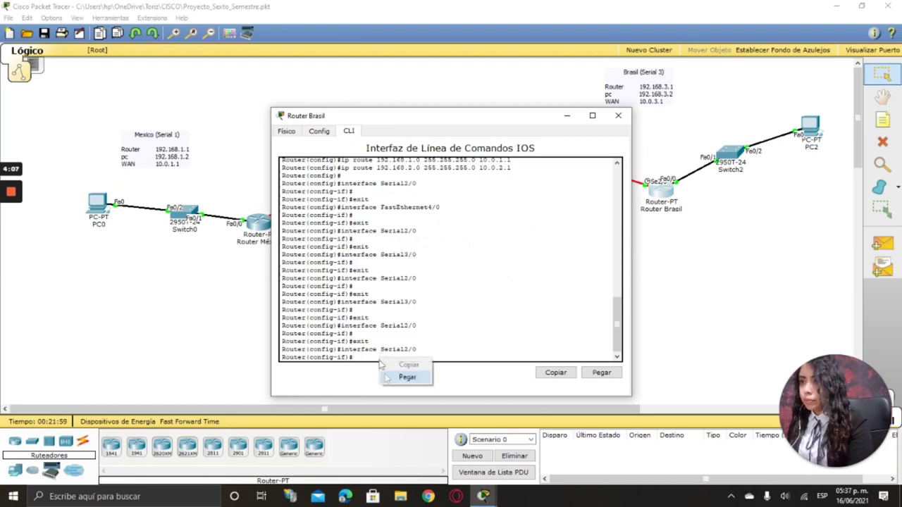
pyautogui.click(398, 377)
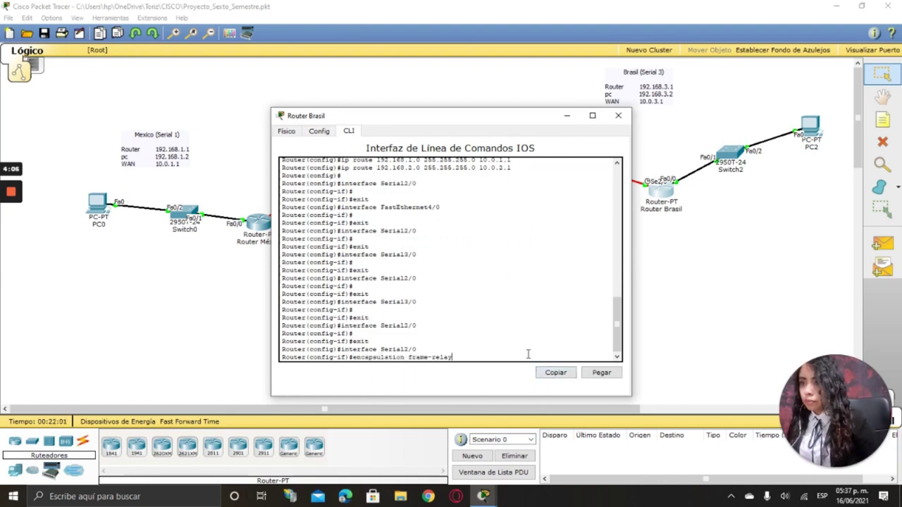
pyautogui.press('Return')
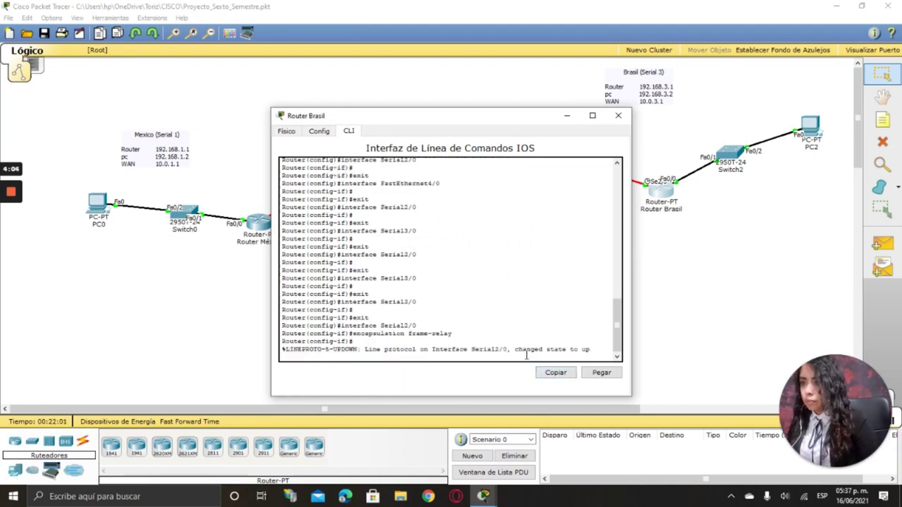
pyautogui.click(618, 115)
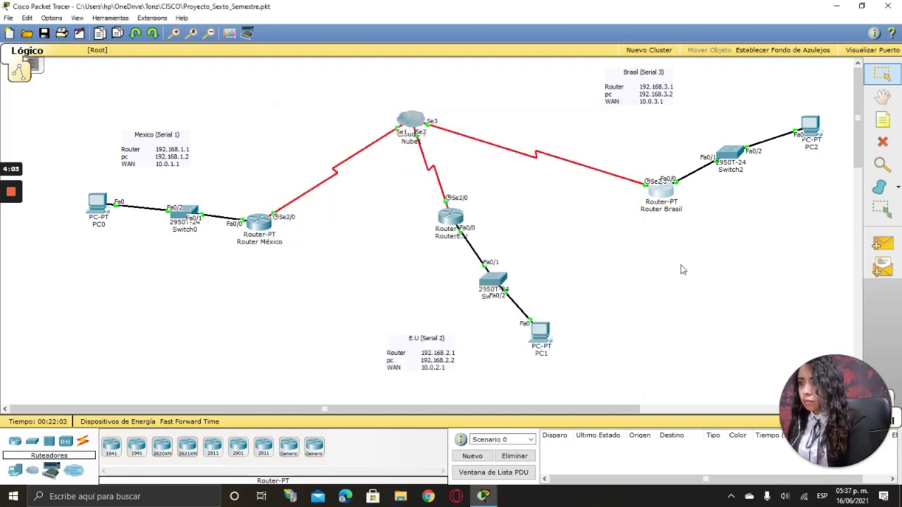
# Step: Try to send a simple PDU from Router Brasil to the cloud Nube1, dismiss the warning, and send it to Router México instead
pyautogui.click(881, 244)
pyautogui.click(661, 189)
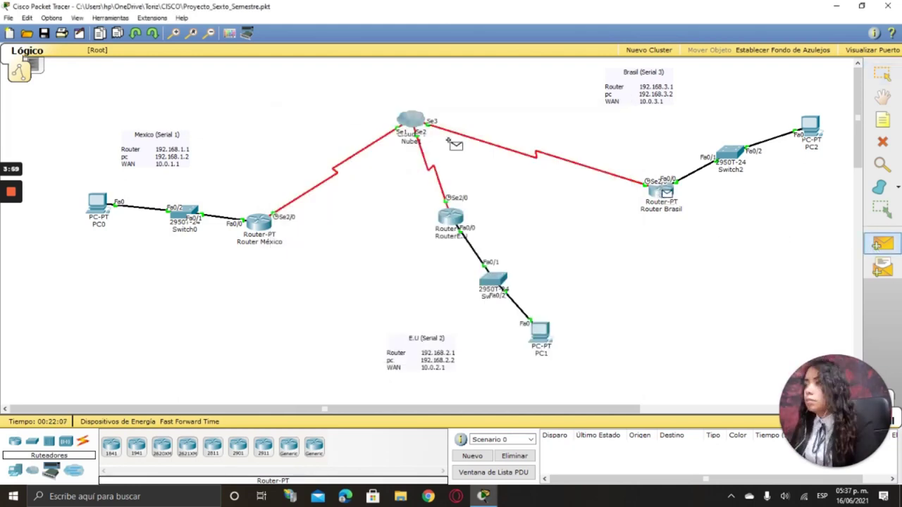
pyautogui.click(405, 120)
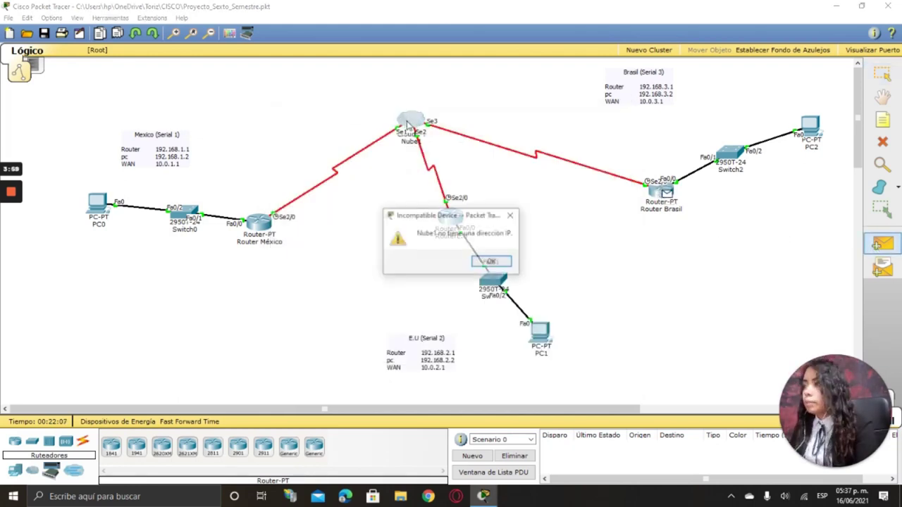
pyautogui.click(491, 264)
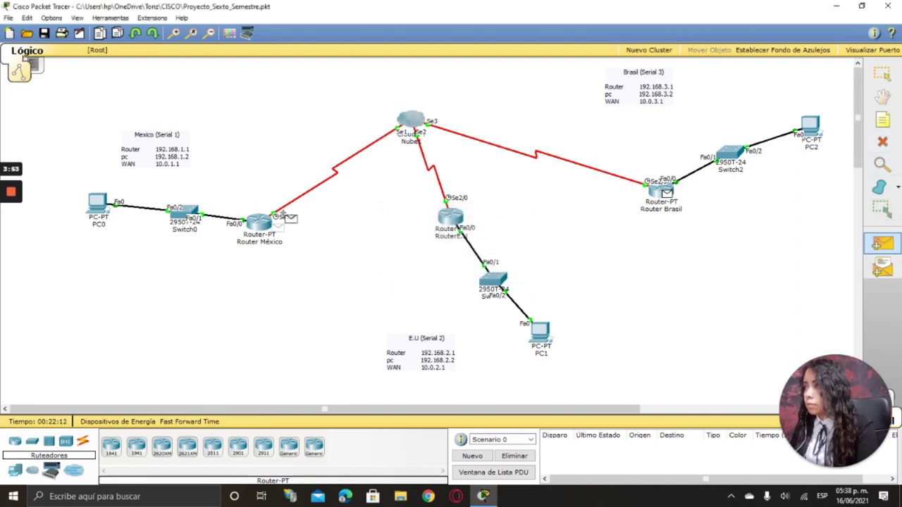
pyautogui.click(259, 224)
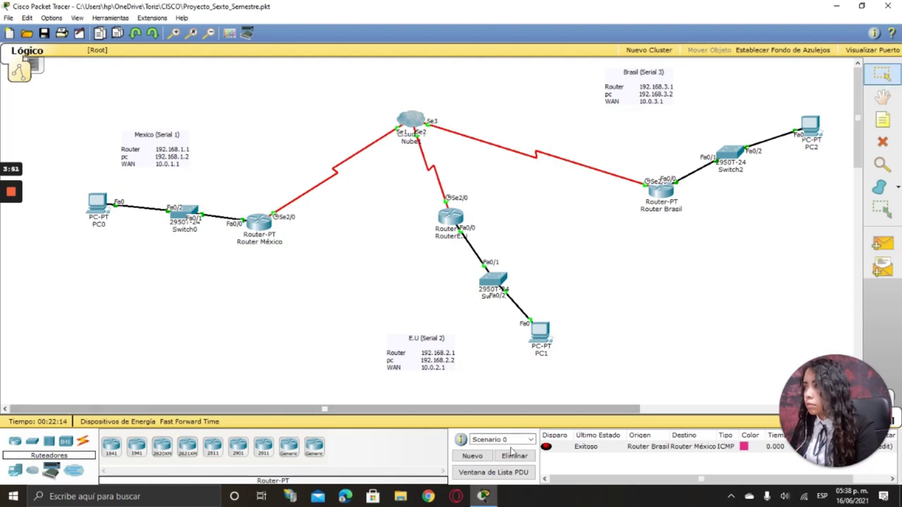
# Step: Clear the scenario's PDU list and repeat the simple PDU test from Router Brasil to Router México
pyautogui.click(514, 456)
pyautogui.click(882, 243)
pyautogui.click(660, 190)
pyautogui.click(259, 224)
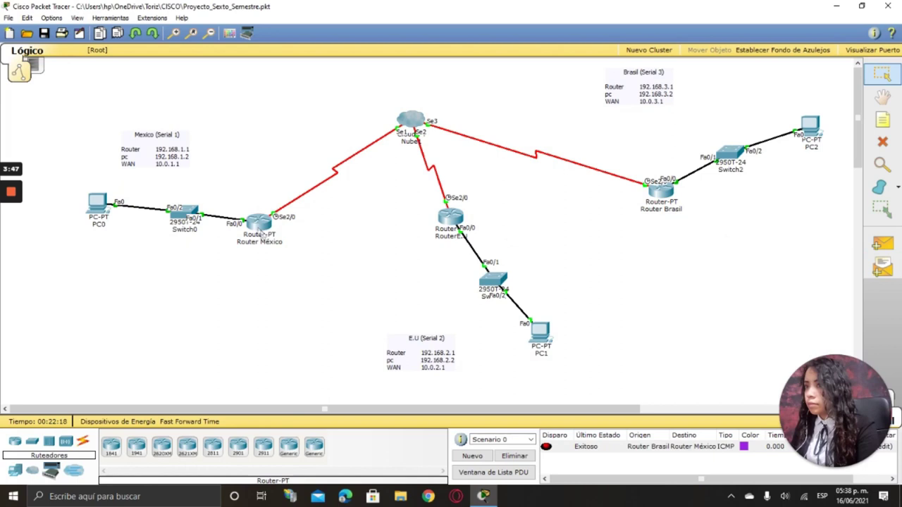
# Step: Test connectivity by sending two simple PDUs from Router Brasil to RouterE.U
pyautogui.click(882, 243)
pyautogui.click(666, 189)
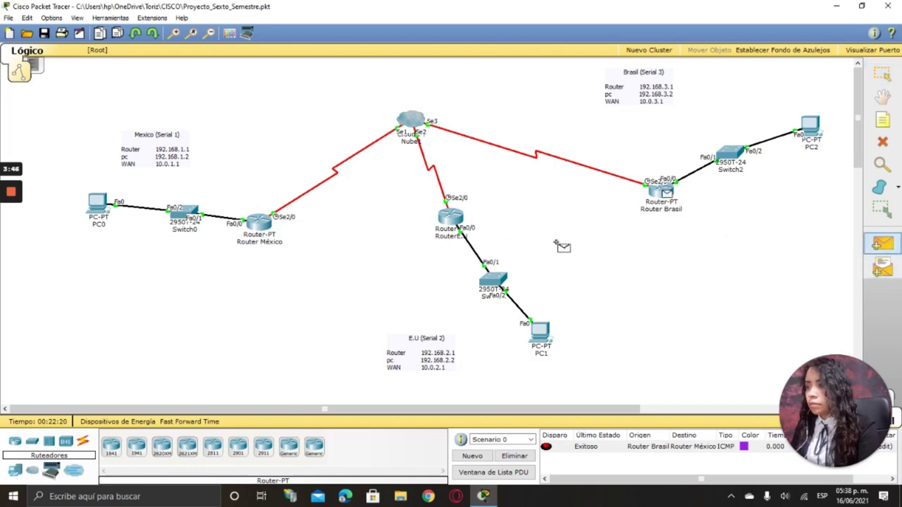
pyautogui.click(465, 224)
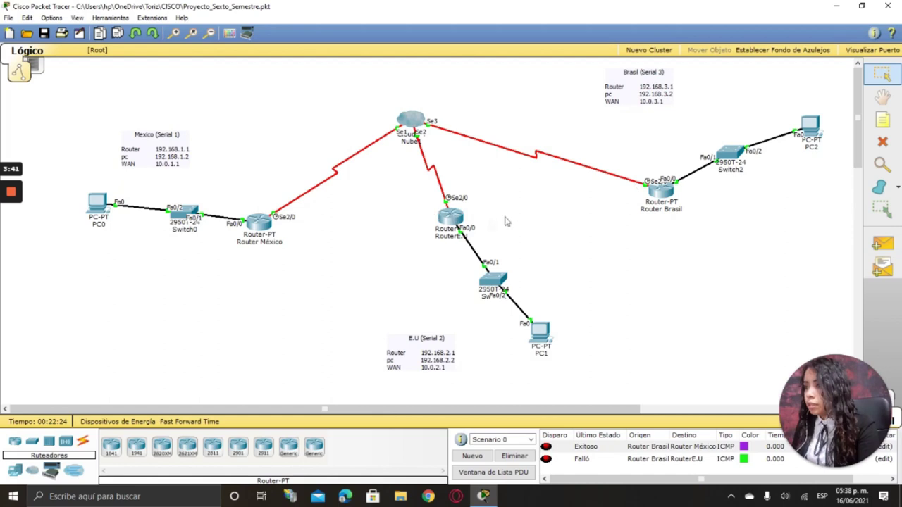
pyautogui.click(882, 243)
pyautogui.click(663, 193)
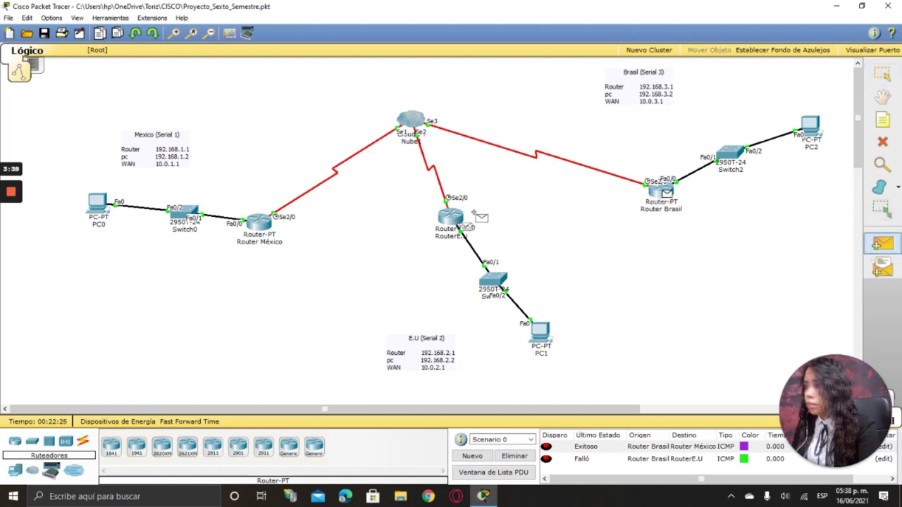
pyautogui.click(450, 220)
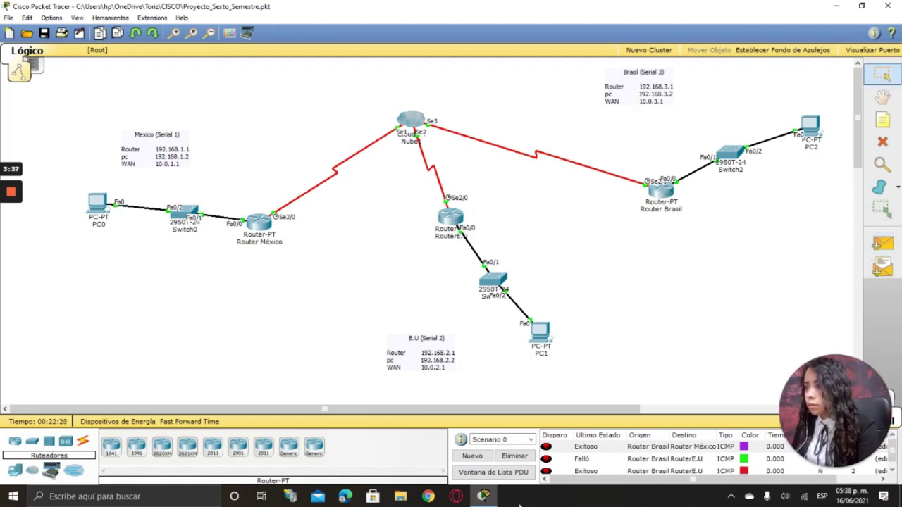
# Step: Clear the scenario's PDU list and send a simple PDU from Router Brasil to RouterE.U again
pyautogui.click(524, 458)
pyautogui.click(882, 243)
pyautogui.click(663, 193)
pyautogui.click(465, 224)
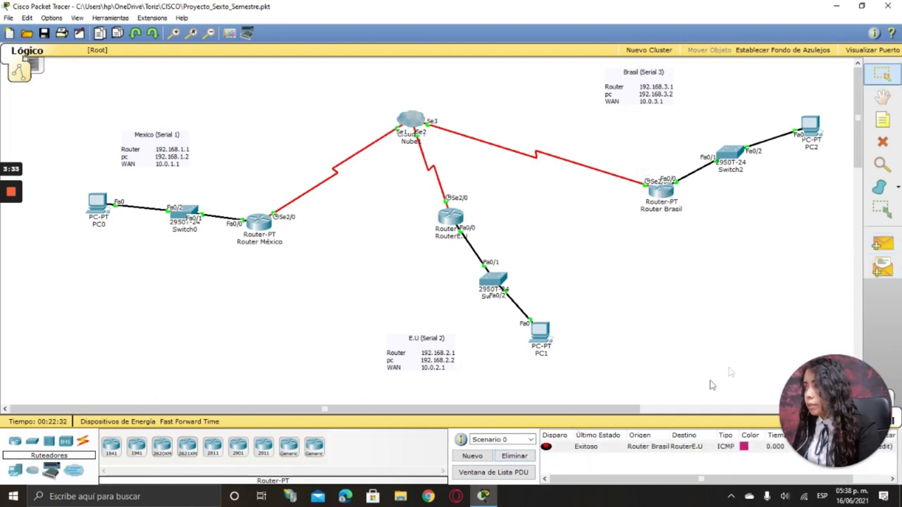
# Step: Send two more simple PDUs from Router Brasil to Router México to recheck the link
pyautogui.click(657, 189)
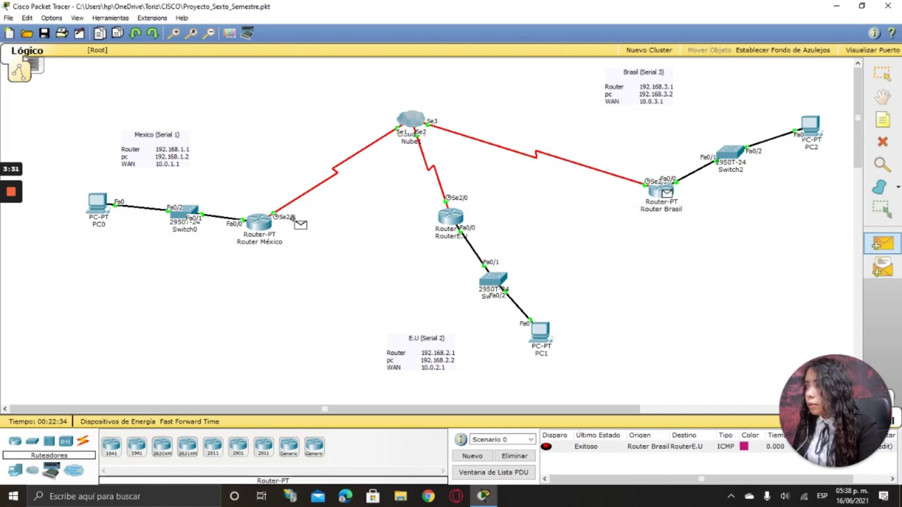
pyautogui.click(259, 221)
pyautogui.click(882, 243)
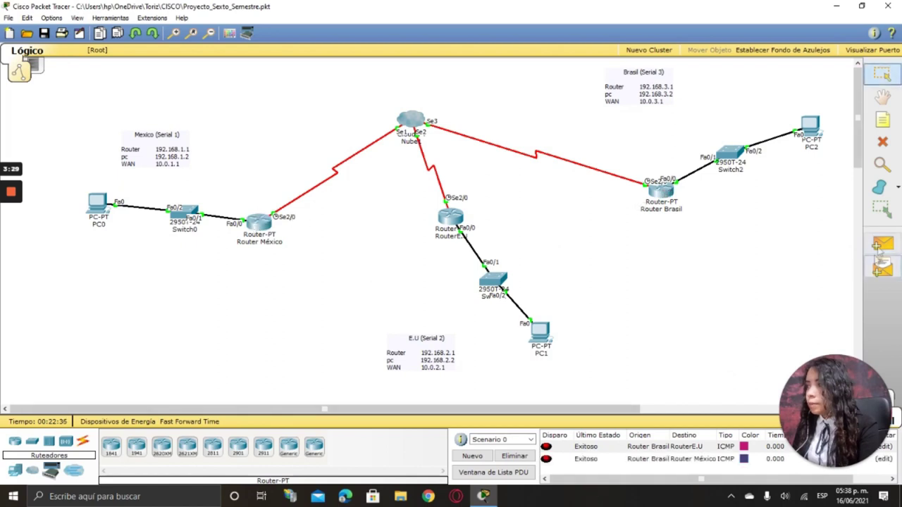
pyautogui.click(662, 192)
pyautogui.press('Escape')
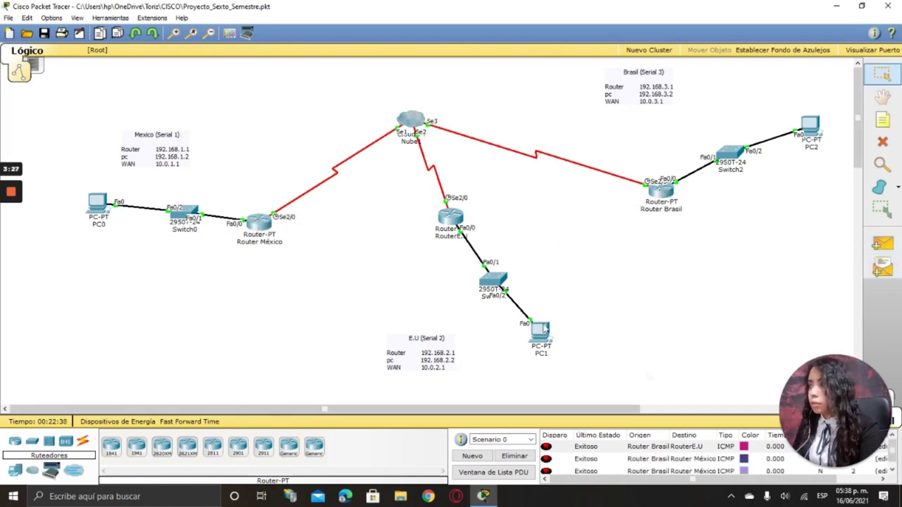
# Step: Clear the scenario's PDU list and send a simple PDU from RouterE.U to Router México
pyautogui.click(514, 455)
pyautogui.click(882, 243)
pyautogui.click(466, 222)
pyautogui.click(268, 222)
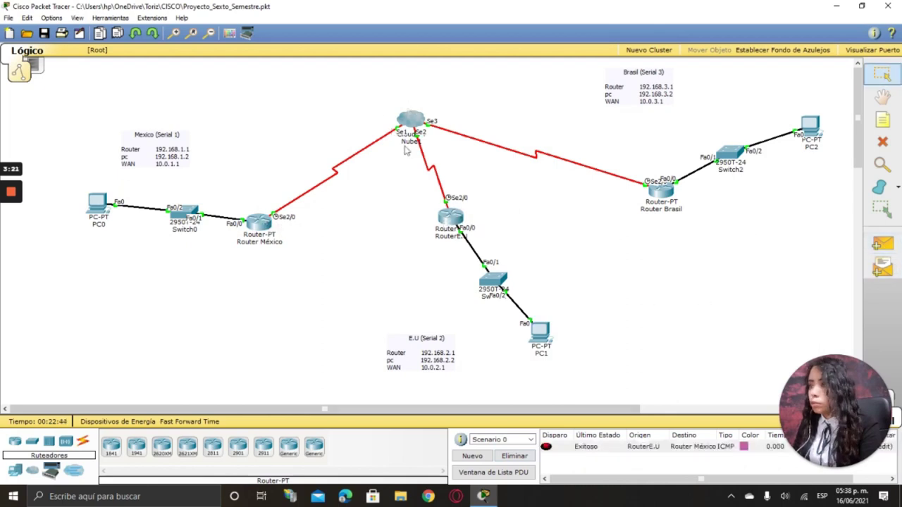
# Step: Try to send a simple PDU from RouterE.U to the cloud Nube1, dismiss the warning, and return to the selection tool
pyautogui.click(882, 243)
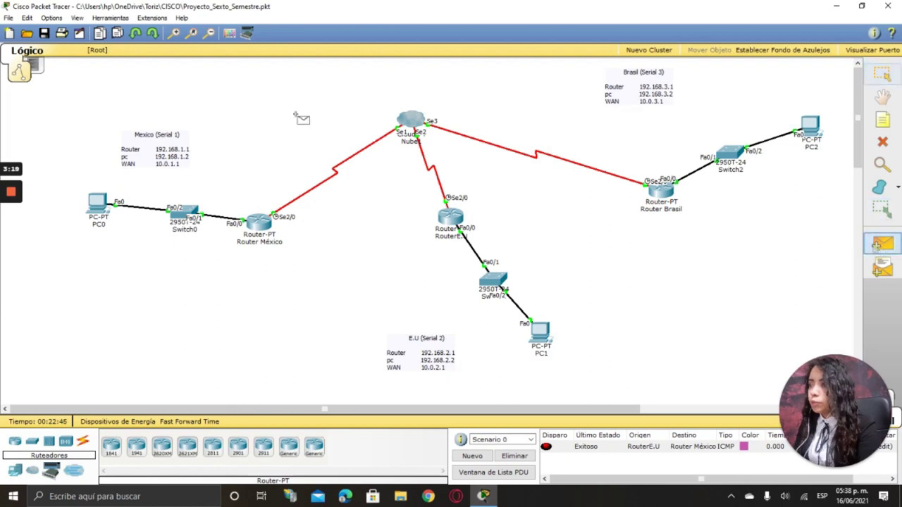
pyautogui.click(451, 217)
pyautogui.click(416, 130)
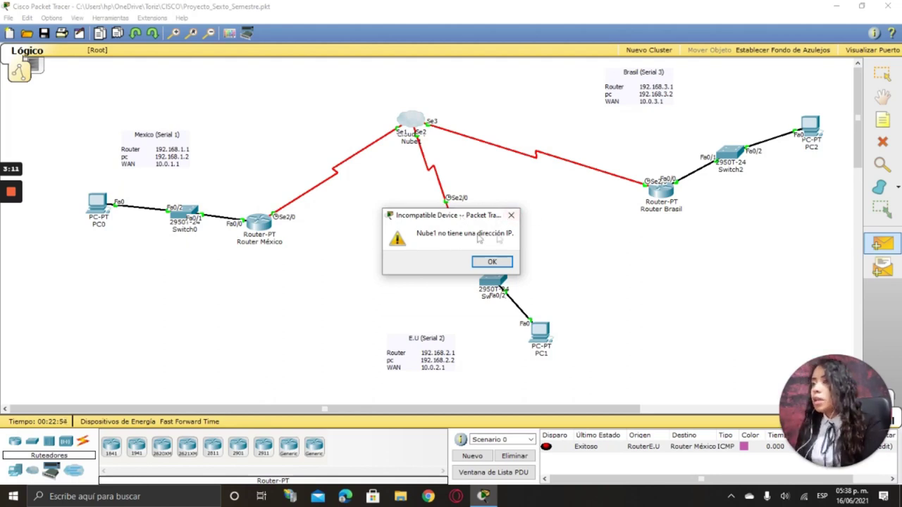
pyautogui.click(511, 216)
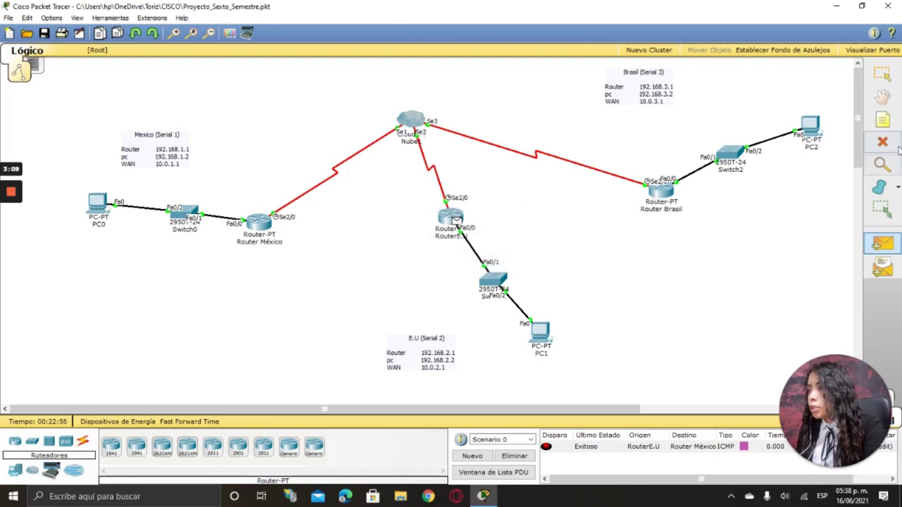
pyautogui.click(882, 73)
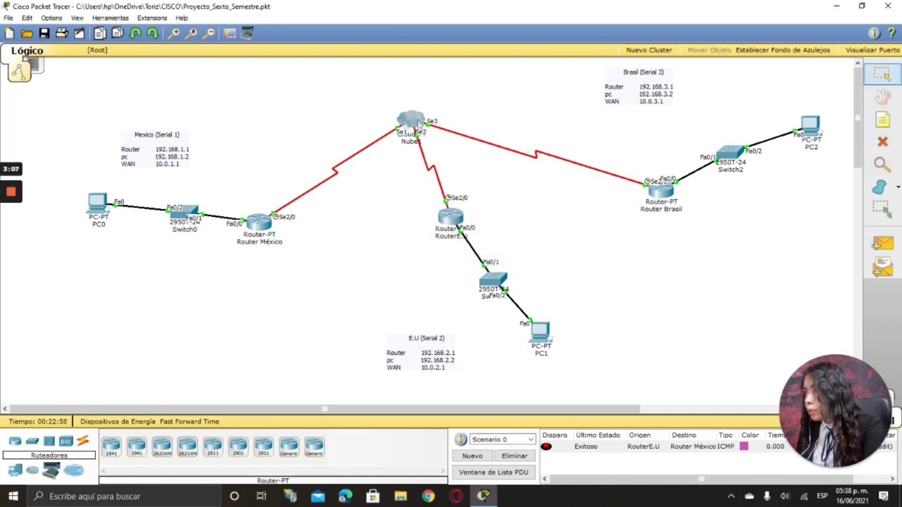
# Step: Review Nube1's TV, Frame Relay, DSL, Cable and Serial0 settings and its physical device view, and close its window
pyautogui.click(419, 123)
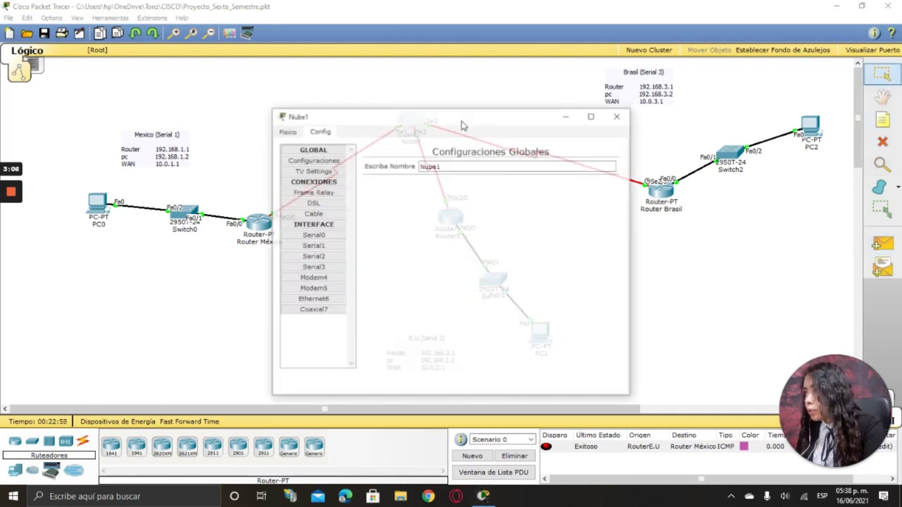
pyautogui.click(310, 172)
pyautogui.click(305, 194)
pyautogui.click(310, 203)
pyautogui.click(309, 212)
pyautogui.click(307, 237)
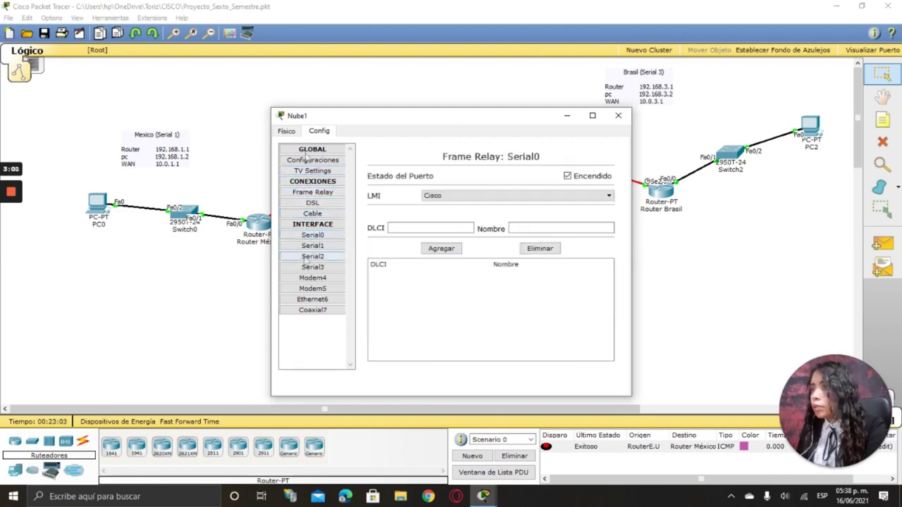
pyautogui.click(291, 133)
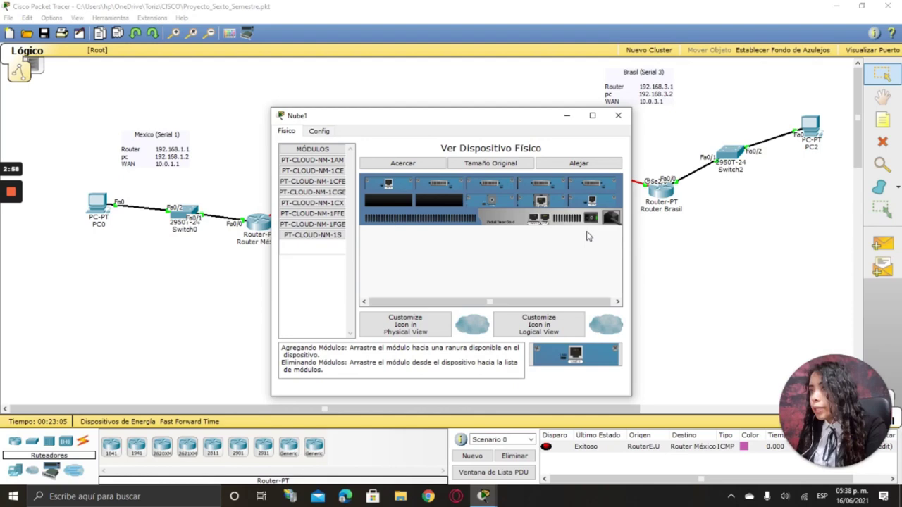
pyautogui.click(618, 115)
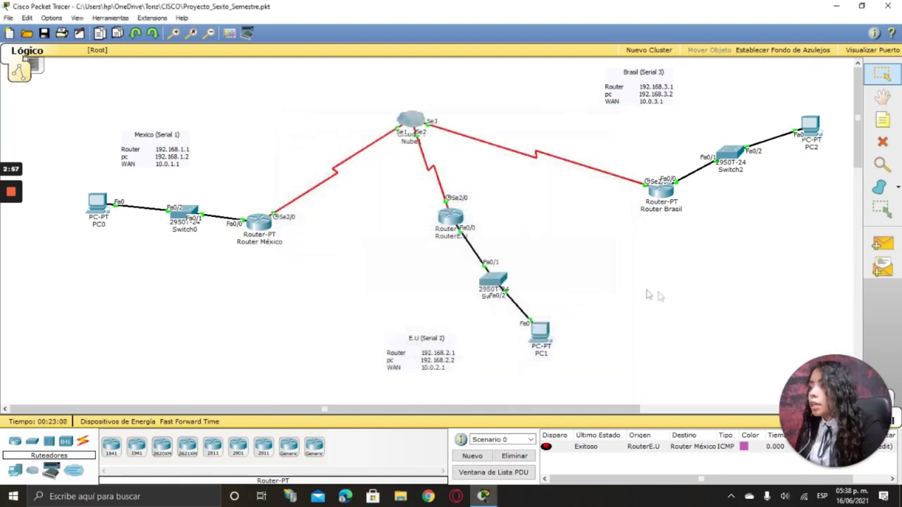
# Step: Rearrange the topology: RouterE.U below the cloud with Switch1 and PC1 beside it, and Switch0 and PC0 closer to Router México
pyautogui.moveTo(451, 224); pyautogui.dragTo(422, 226)
pyautogui.moveTo(492, 279); pyautogui.dragTo(473, 248)
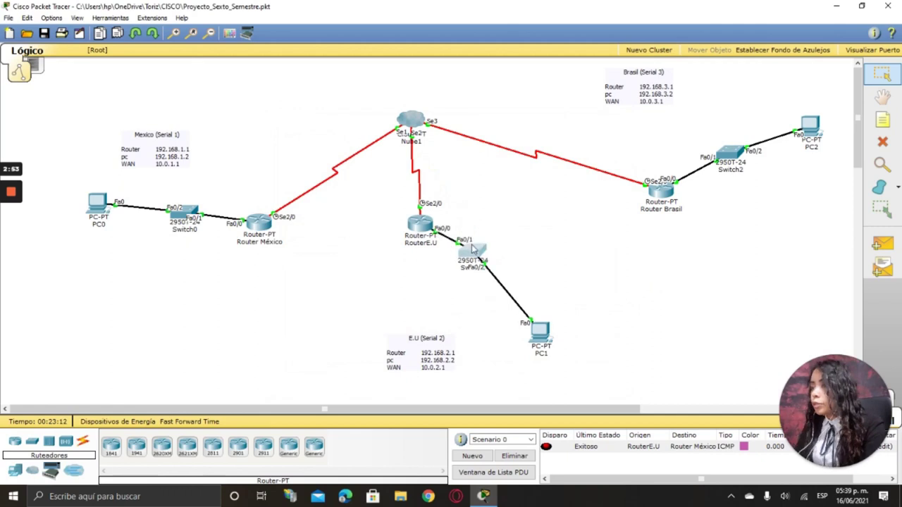
pyautogui.moveTo(546, 340); pyautogui.dragTo(559, 280)
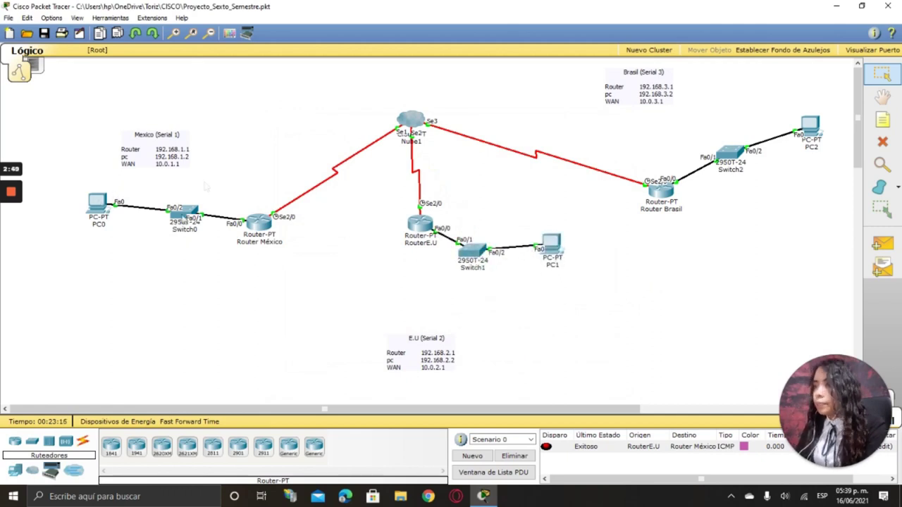
pyautogui.moveTo(189, 212); pyautogui.dragTo(211, 194)
pyautogui.moveTo(98, 203); pyautogui.dragTo(128, 190)
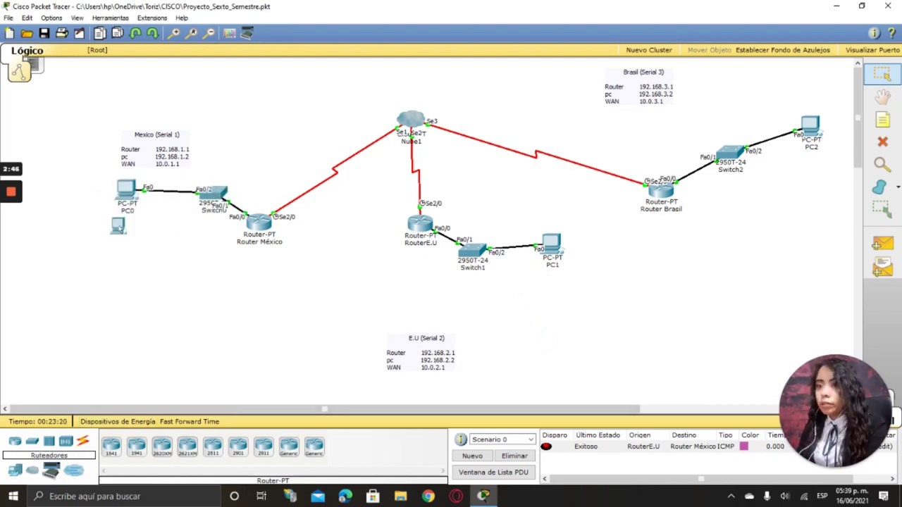
# Step: Add a new PC below PC0 at the Mexico site and another below PC2 at the Brasil site
pyautogui.moveTo(120, 236); pyautogui.dragTo(128, 243)
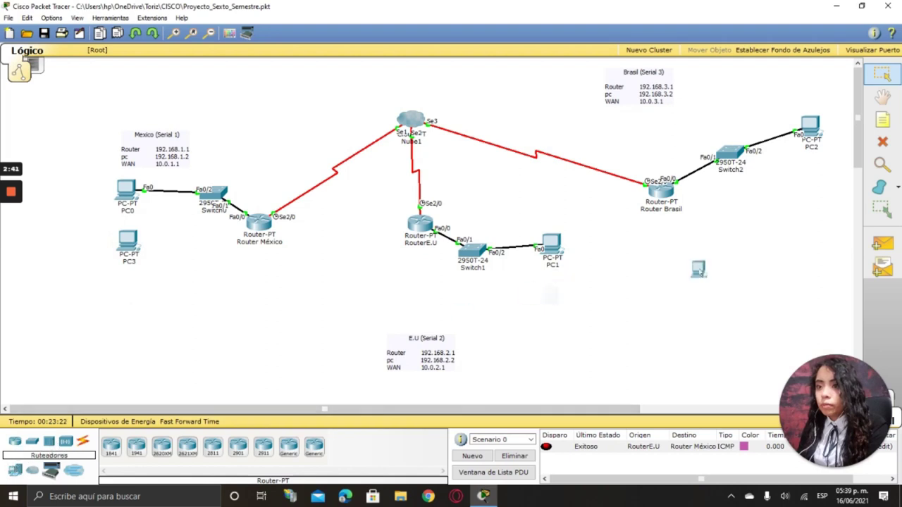
pyautogui.click(815, 178)
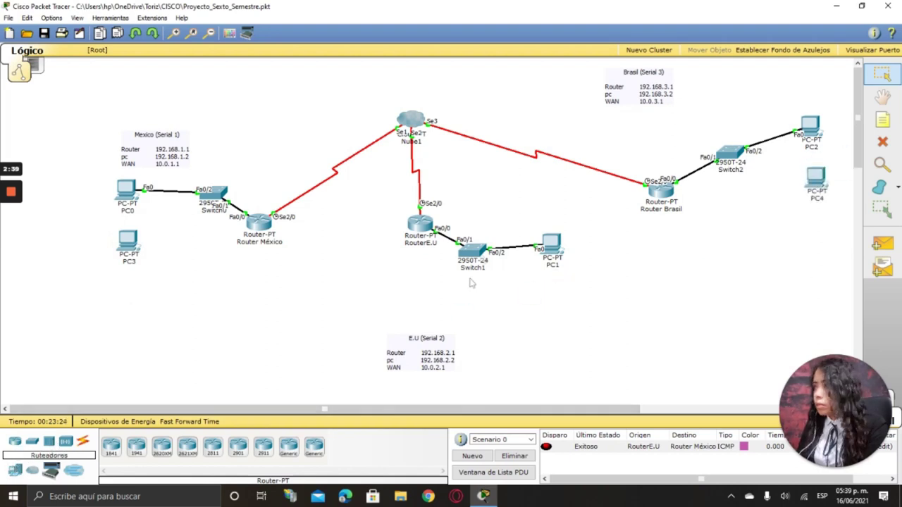
# Step: Place a generic AccessPoint-PT wireless device in the free area below Switch1 at the E.U site
pyautogui.click(74, 470)
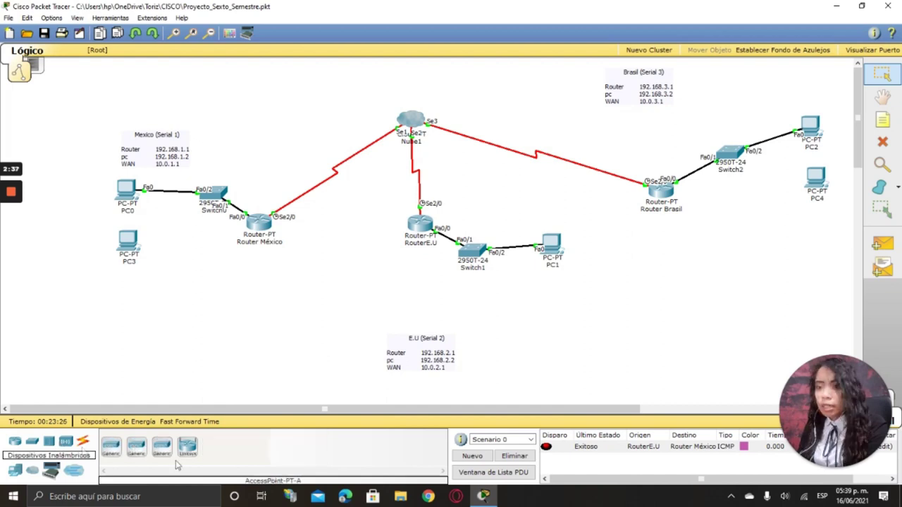
pyautogui.click(111, 447)
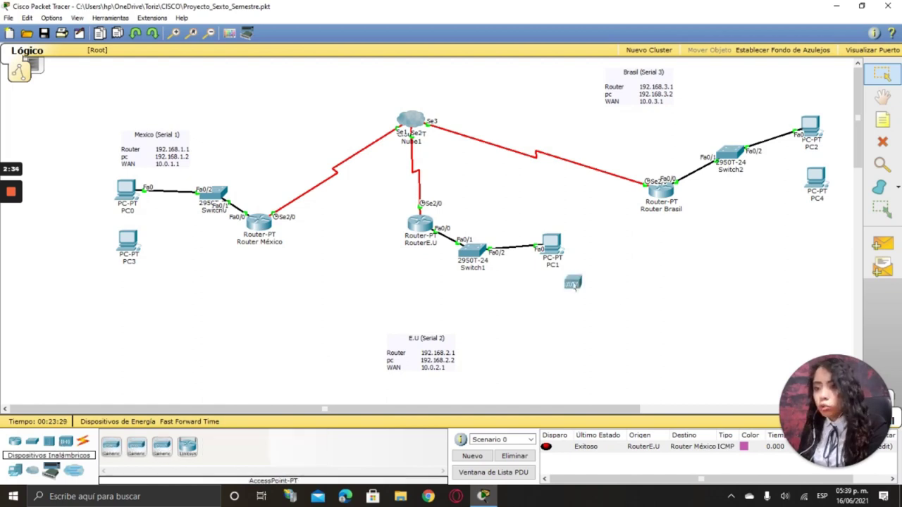
pyautogui.click(503, 308)
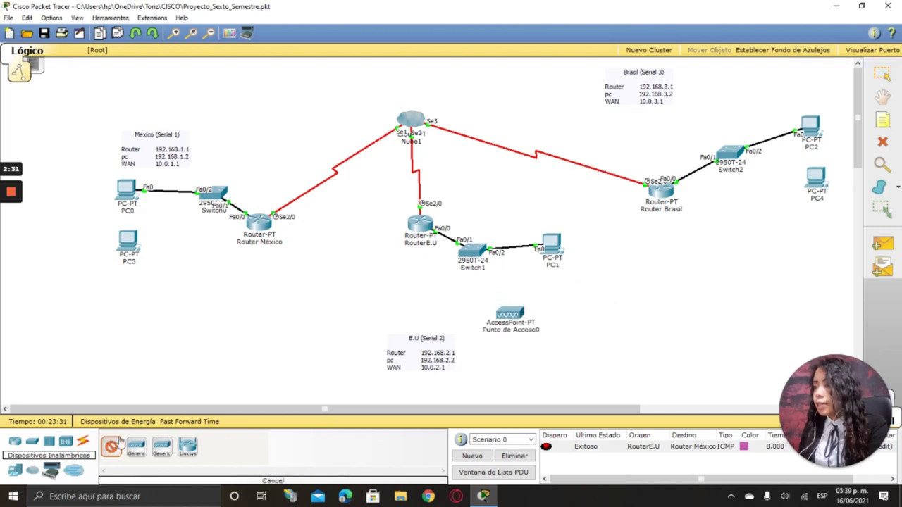
# Step: Add a generic laptop to the E.U site, in the free area beside and below the access point
pyautogui.click(32, 442)
pyautogui.click(136, 447)
pyautogui.click(592, 341)
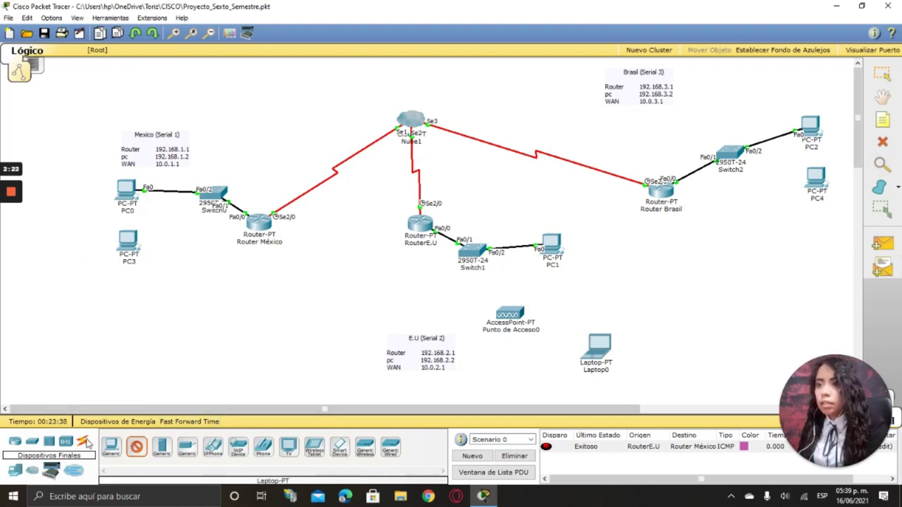
# Step: Connect Switch0's FastEthernet0/3 port to PC3's FastEthernet port with a copper straight-through cable
pyautogui.click(84, 442)
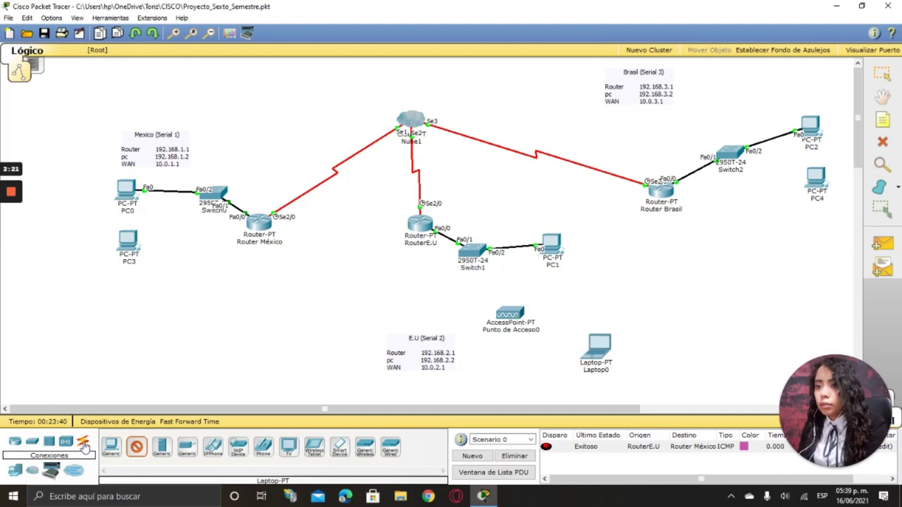
pyautogui.click(161, 446)
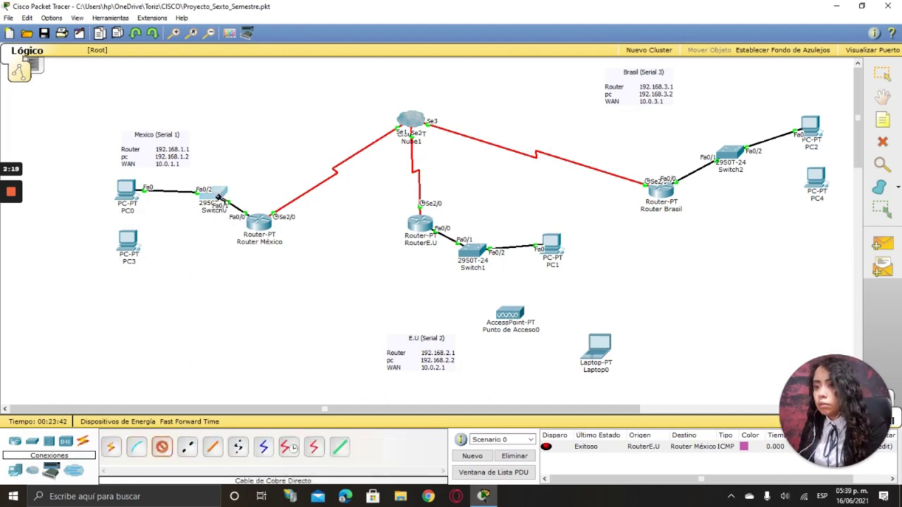
pyautogui.click(219, 197)
pyautogui.click(224, 204)
pyautogui.click(138, 258)
pyautogui.click(151, 250)
# Step: Cable Switch1's FastEthernet0/3 port to the access point Punto de Acceso0
pyautogui.click(161, 446)
pyautogui.click(477, 254)
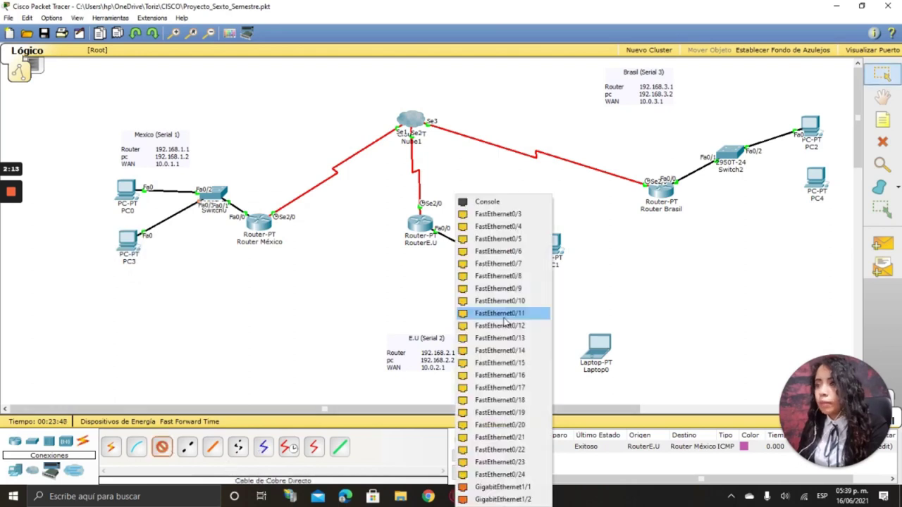
pyautogui.click(540, 379)
pyautogui.click(110, 446)
pyautogui.click(481, 254)
pyautogui.click(508, 312)
# Step: Connect Switch2's FastEthernet0/3 port to PC4's FastEthernet port with a copper straight-through cable
pyautogui.click(161, 447)
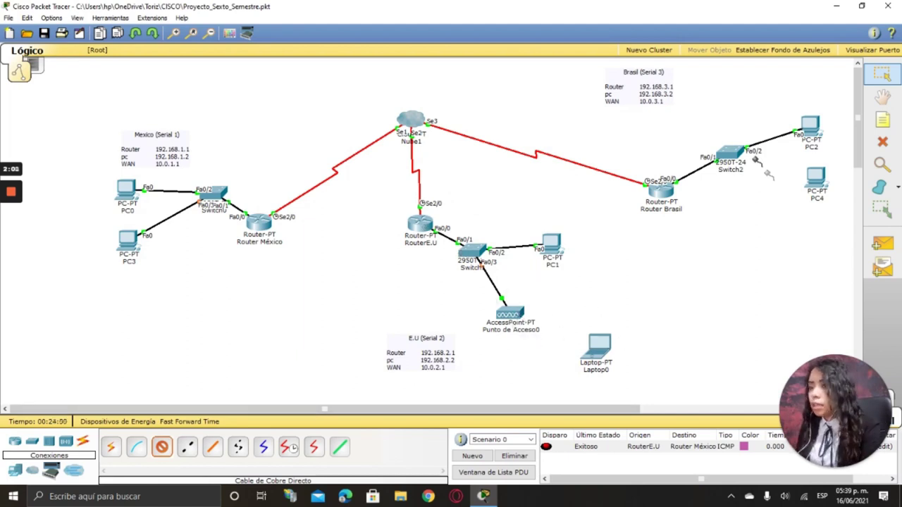
pyautogui.click(715, 149)
pyautogui.click(754, 165)
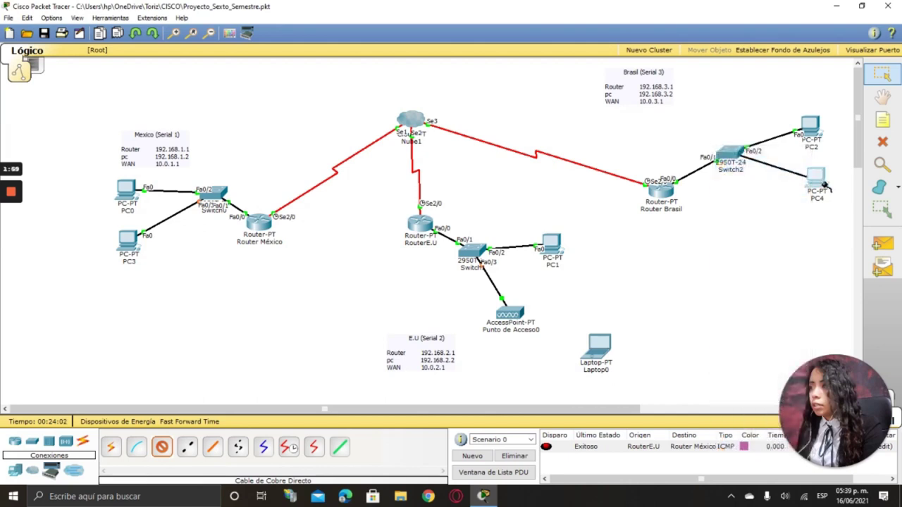
pyautogui.click(817, 185)
pyautogui.click(841, 186)
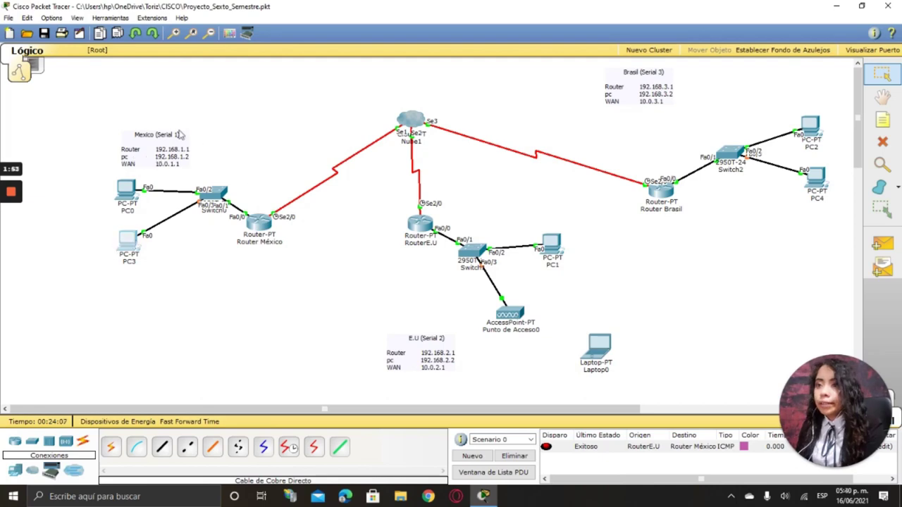
# Step: Give PC3 the static IP address 192.168.1.3 with subnet mask 255.255.255.0
pyautogui.click(128, 242)
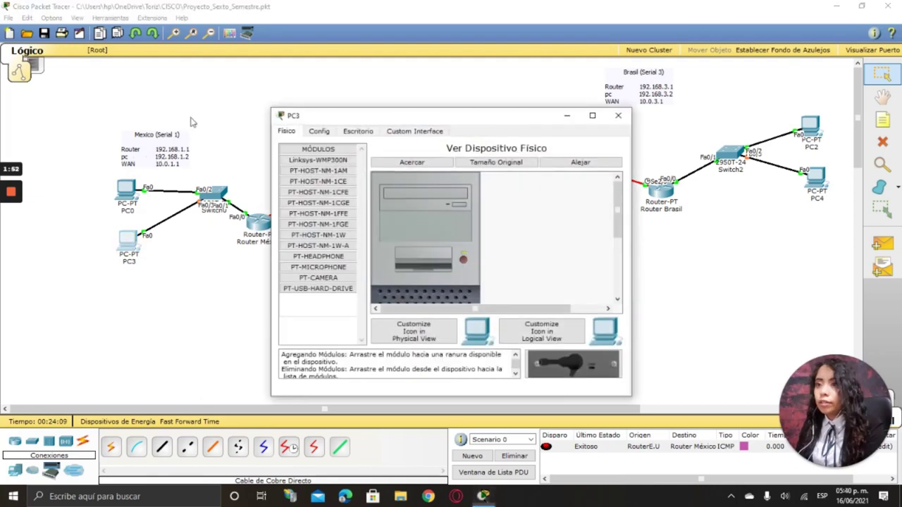
pyautogui.click(318, 133)
pyautogui.click(357, 132)
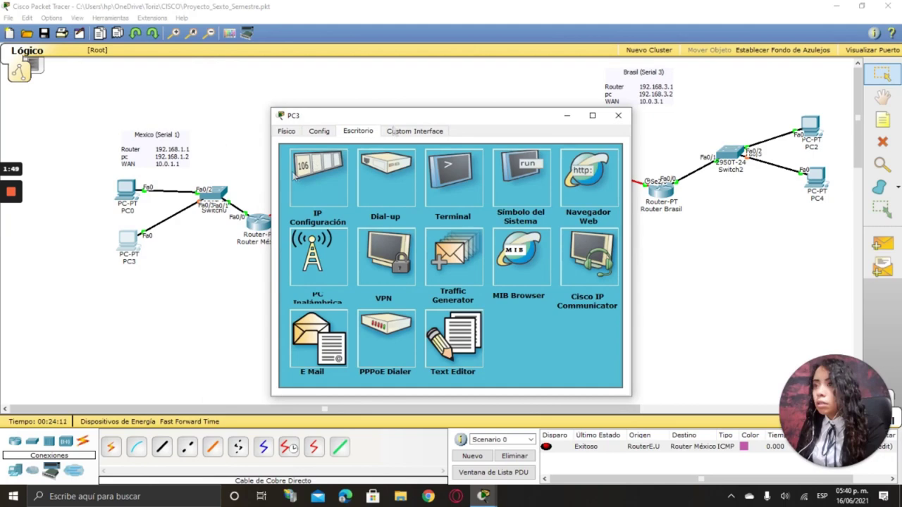
pyautogui.click(343, 172)
pyautogui.moveTo(422, 117); pyautogui.dragTo(545, 98)
pyautogui.click(541, 177)
pyautogui.click(541, 178)
pyautogui.write('192.168.1.3')
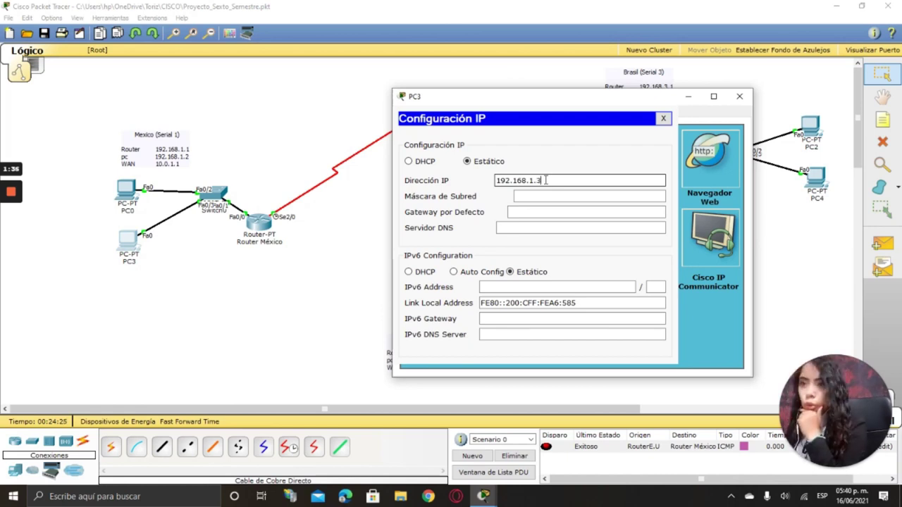
pyautogui.click(541, 195)
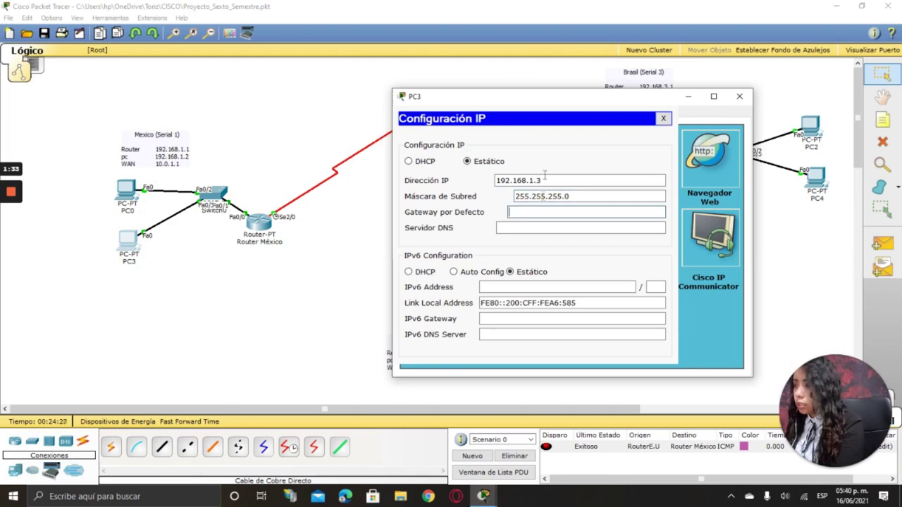
# Step: Set PC3's default gateway to 192.168.1.1 and close its window
pyautogui.doubleClick(539, 181)
pyautogui.hotkey('ctrl', 'c')
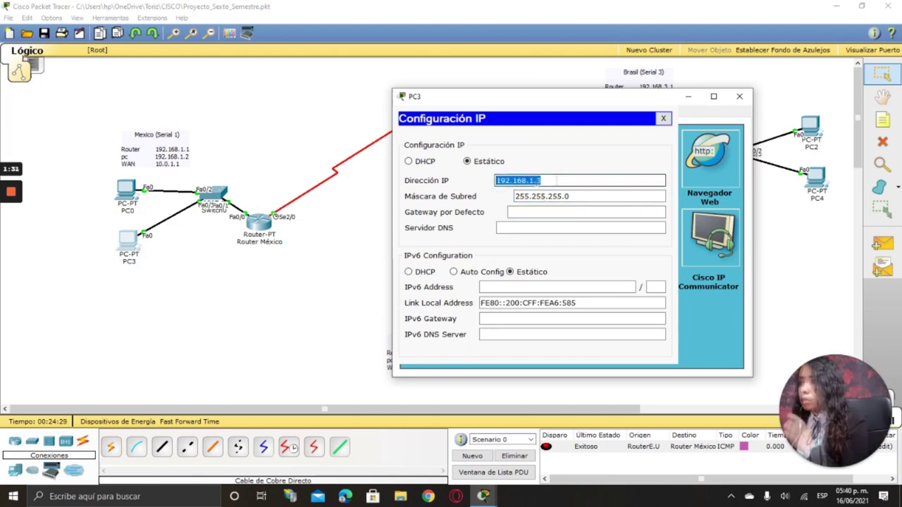
pyautogui.click(551, 212)
pyautogui.hotkey('ctrl', 'v')
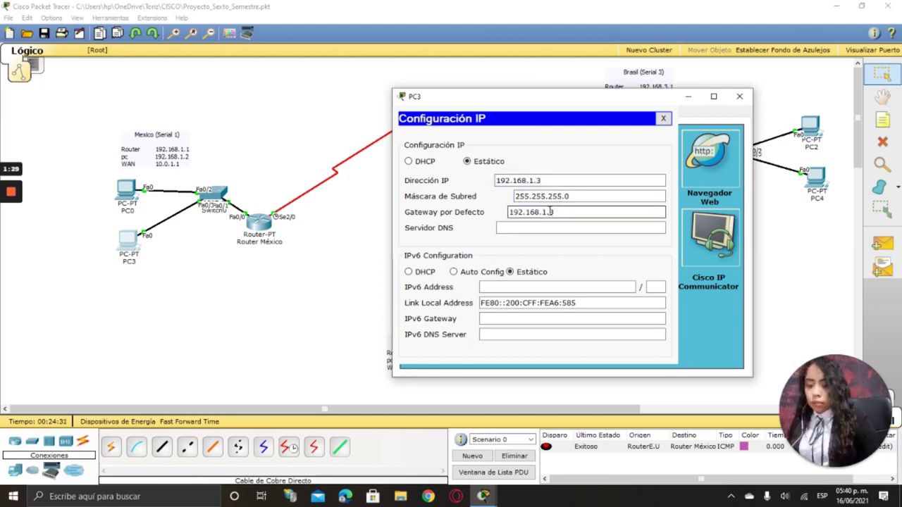
pyautogui.press('BackSpace')
pyautogui.write('1')
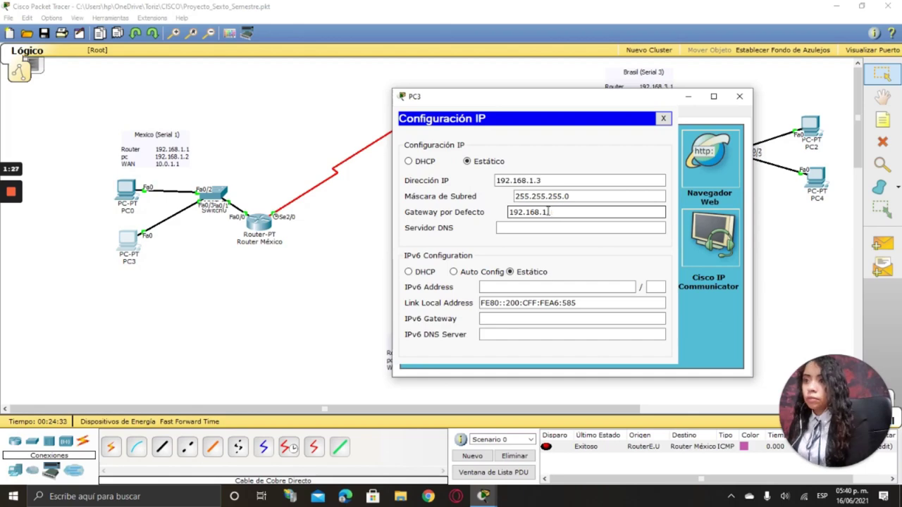
pyautogui.click(739, 96)
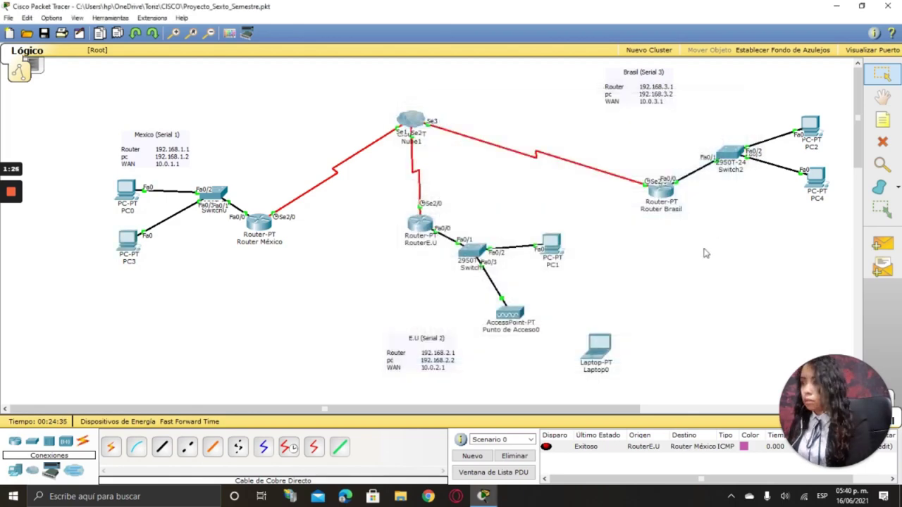
# Step: Give PC4 the static IP address 192.168.3.3 with subnet mask 255.255.255.0
pyautogui.click(820, 177)
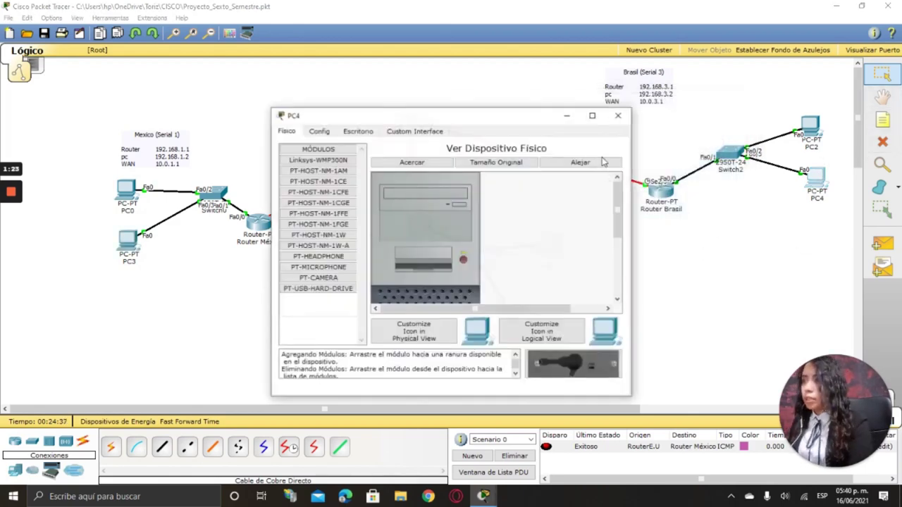
pyautogui.click(357, 131)
pyautogui.click(317, 176)
pyautogui.click(410, 199)
pyautogui.write('19')
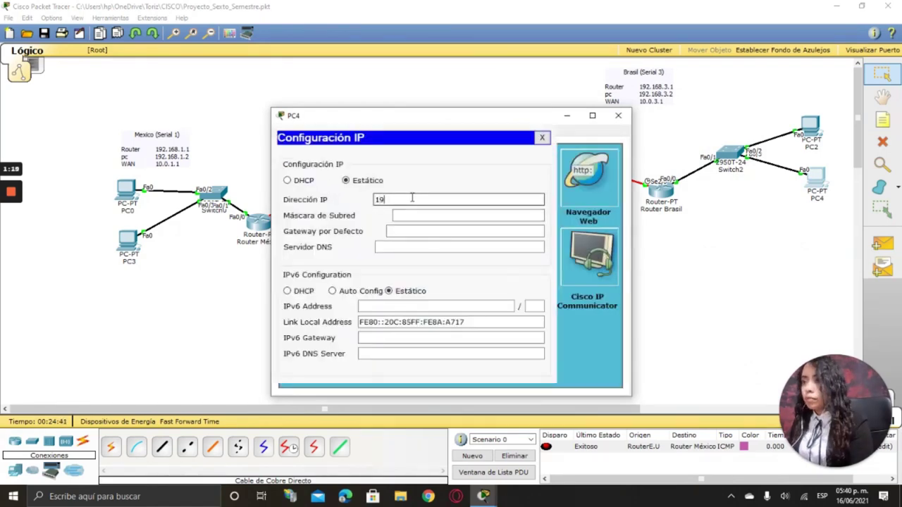
pyautogui.write('2.168.')
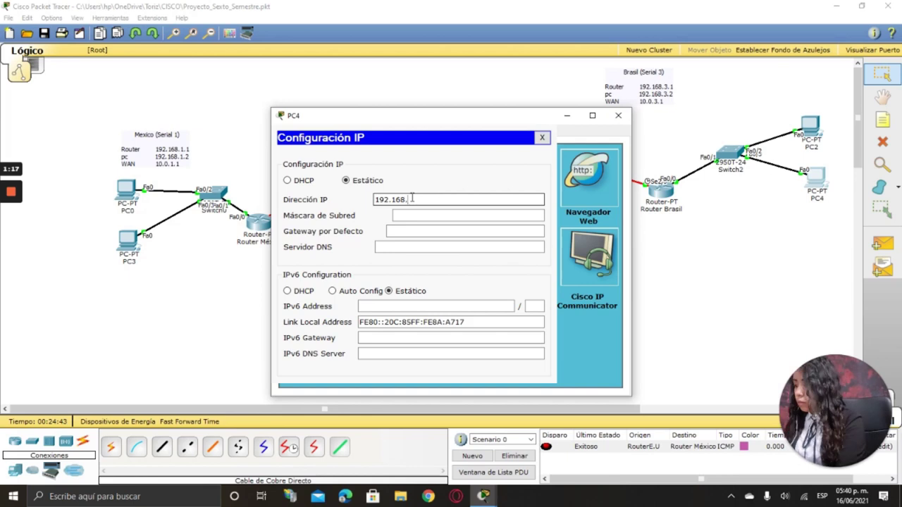
pyautogui.write('3')
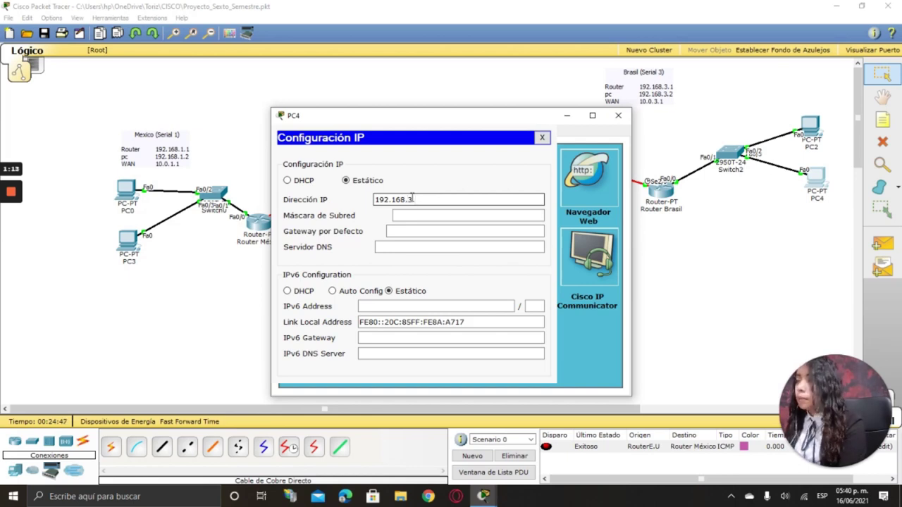
pyautogui.write('.3')
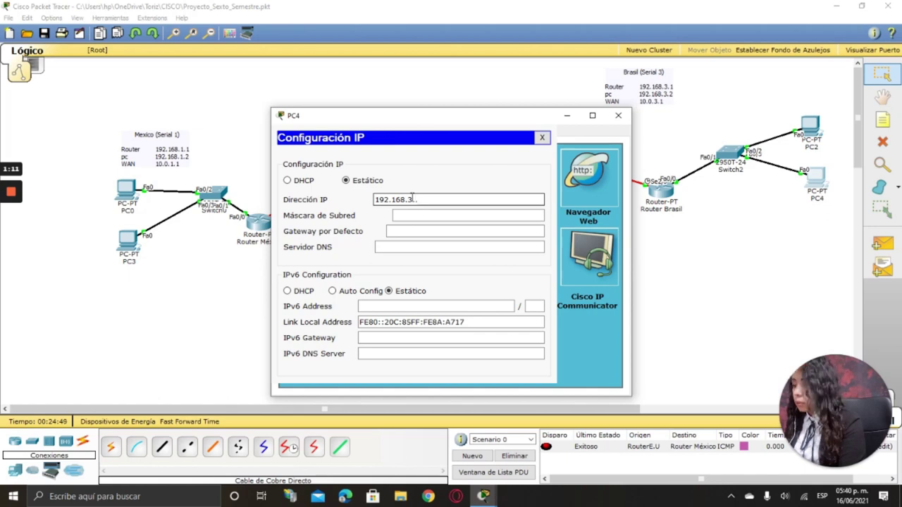
pyautogui.click(425, 215)
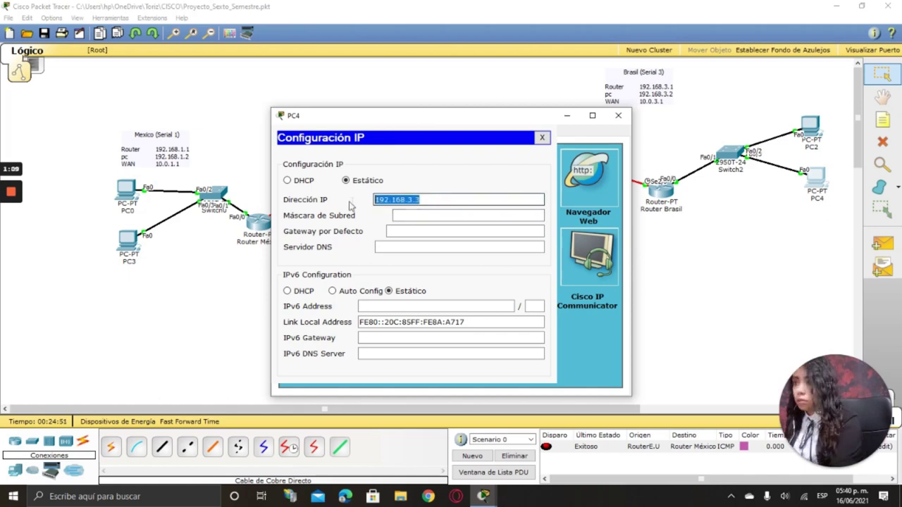
# Step: Set PC4's default gateway to 192.168.3.1 and close its window
pyautogui.click(416, 231)
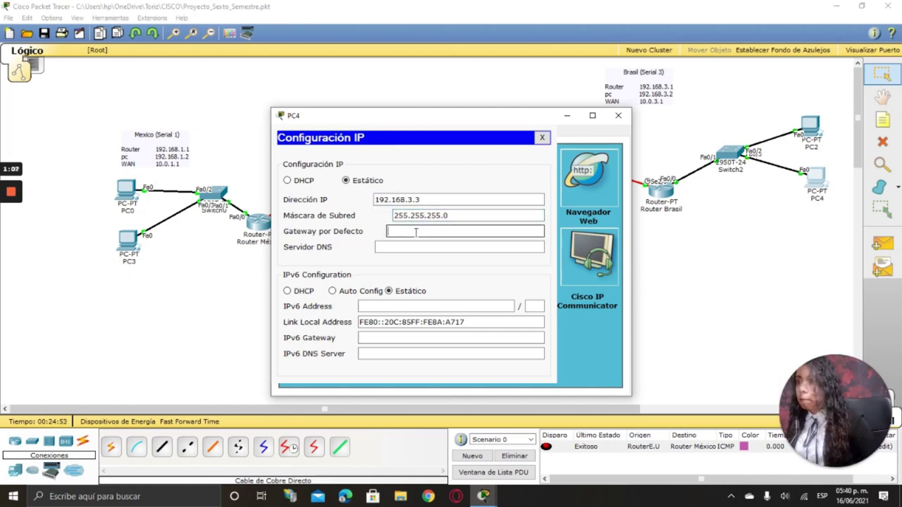
pyautogui.write('192.168.3.3')
pyautogui.press('BackSpace')
pyautogui.write('1')
pyautogui.press('Tab')
pyautogui.click(615, 119)
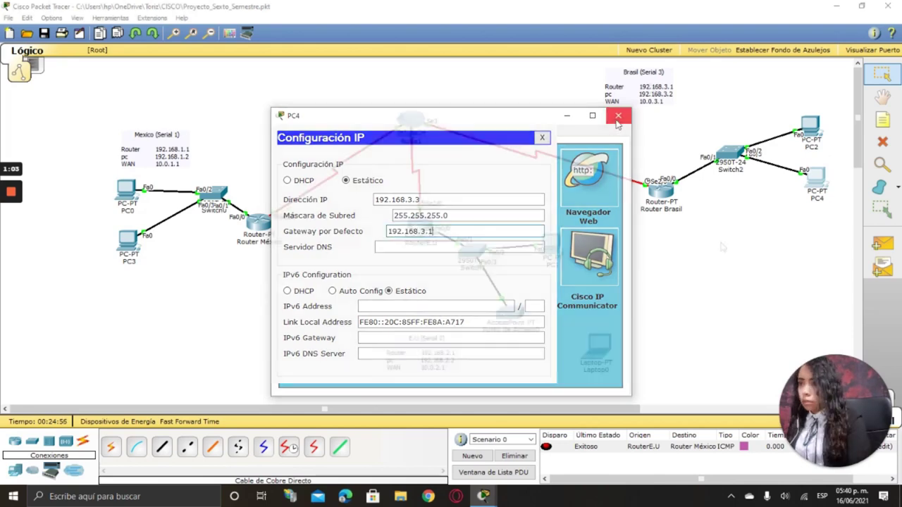
# Step: Check PC3's IP configuration and close its window
pyautogui.click(124, 242)
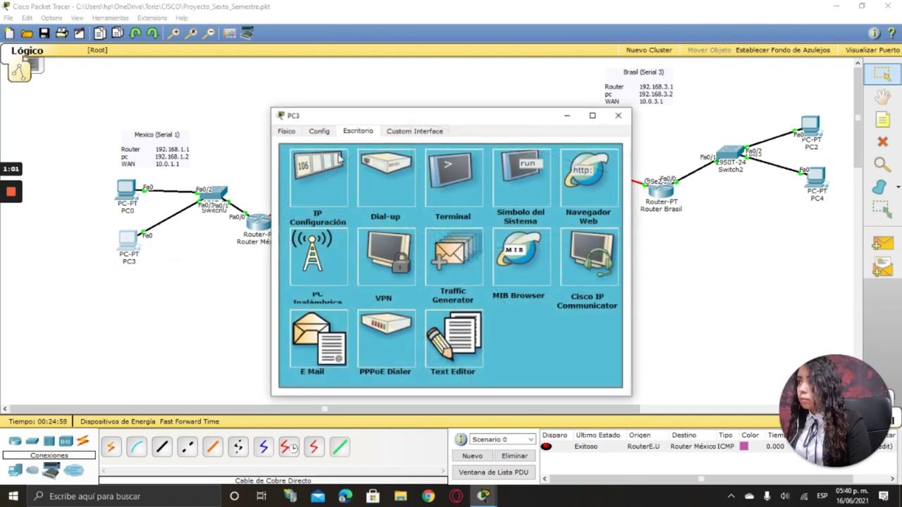
pyautogui.click(322, 181)
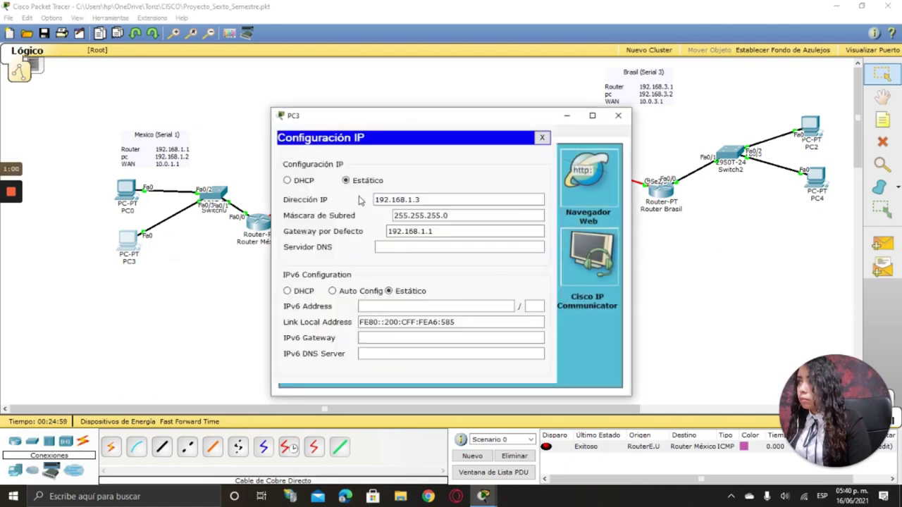
pyautogui.click(617, 115)
pyautogui.moveTo(11, 193)
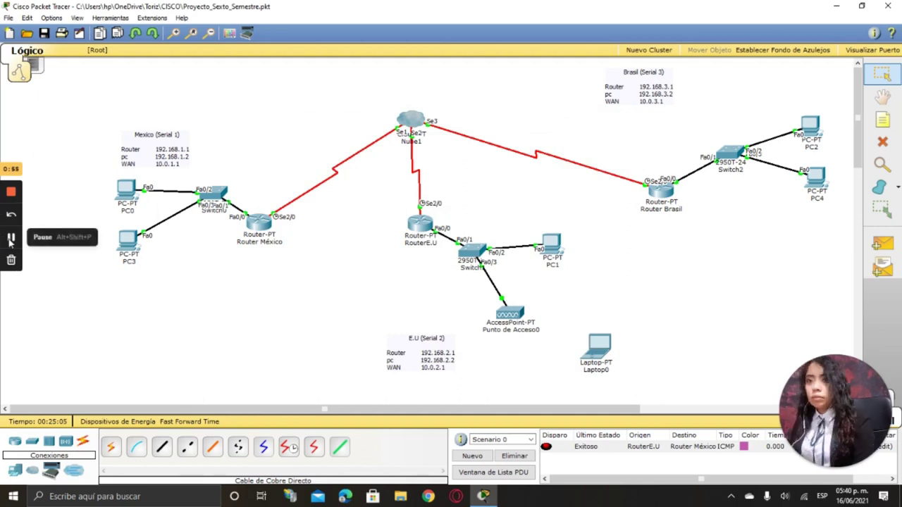
pyautogui.click(5, 237)
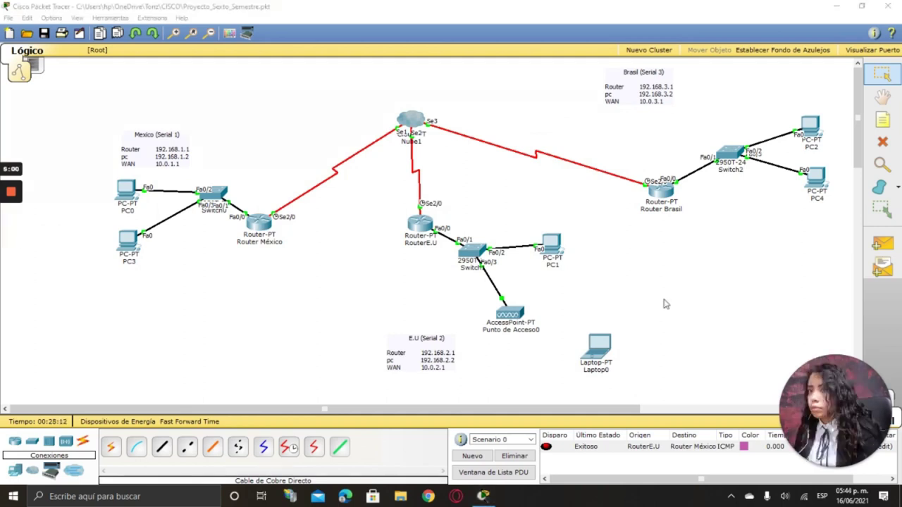
# Step: Test connectivity with a simple PDU from PC4 to PC3 and delete the scenario's PDU entries
pyautogui.click(882, 243)
pyautogui.click(821, 183)
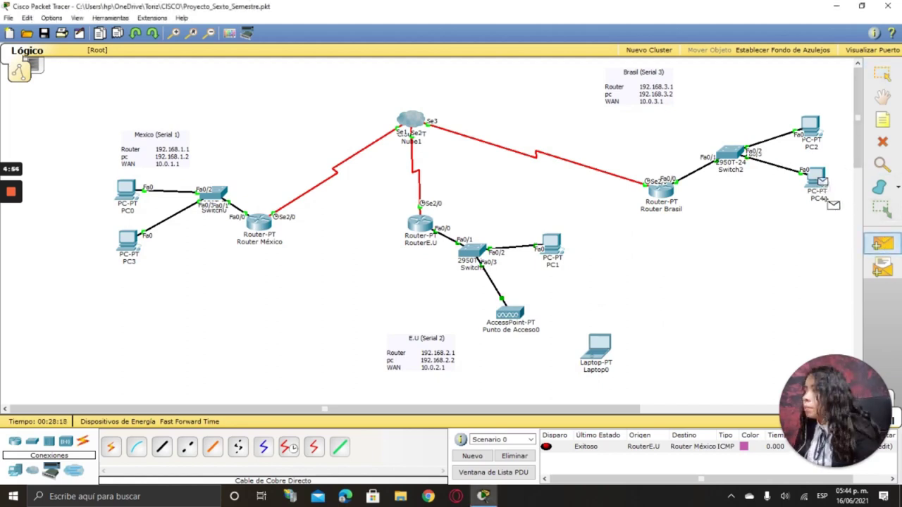
pyautogui.click(127, 241)
pyautogui.click(515, 456)
# Step: Send simple PDUs from PC4 to PC3, from PC2 to PC4 and from PC0 to PC3 to test the links
pyautogui.click(881, 243)
pyautogui.click(815, 180)
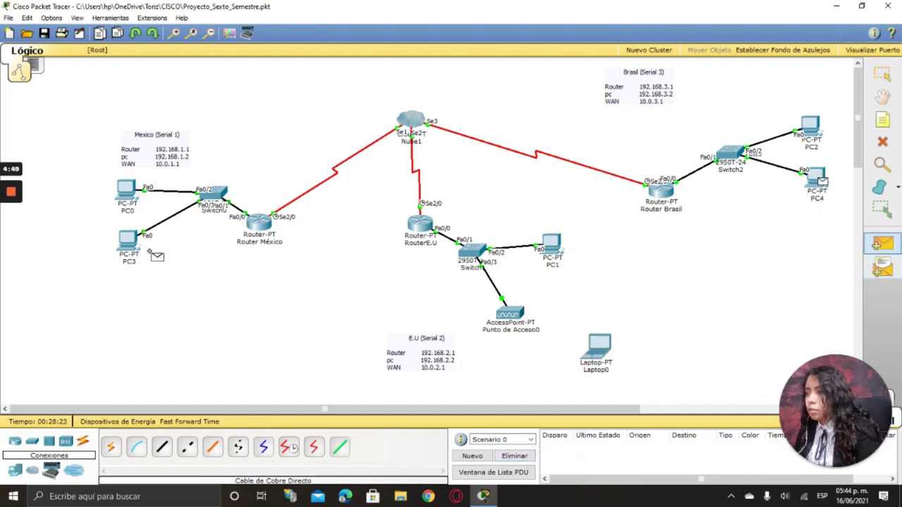
pyautogui.click(127, 242)
pyautogui.click(882, 243)
pyautogui.click(813, 128)
pyautogui.click(817, 180)
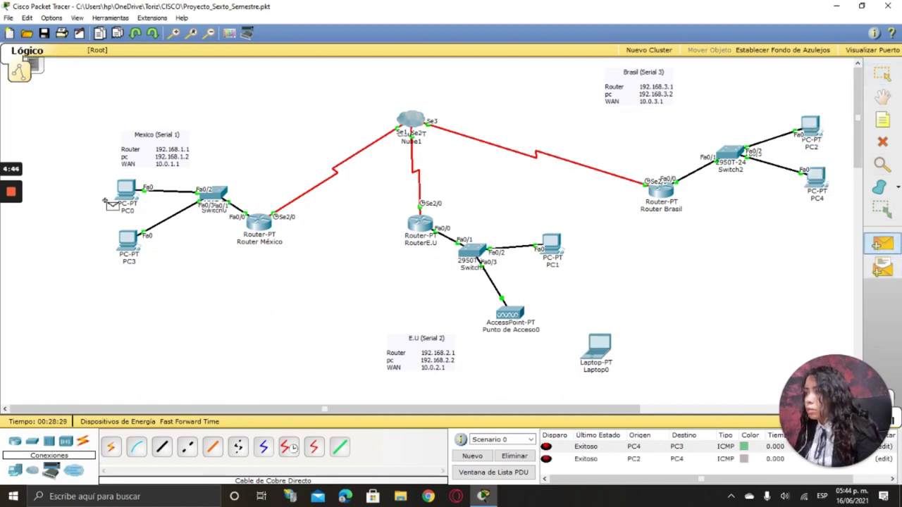
pyautogui.press('Escape')
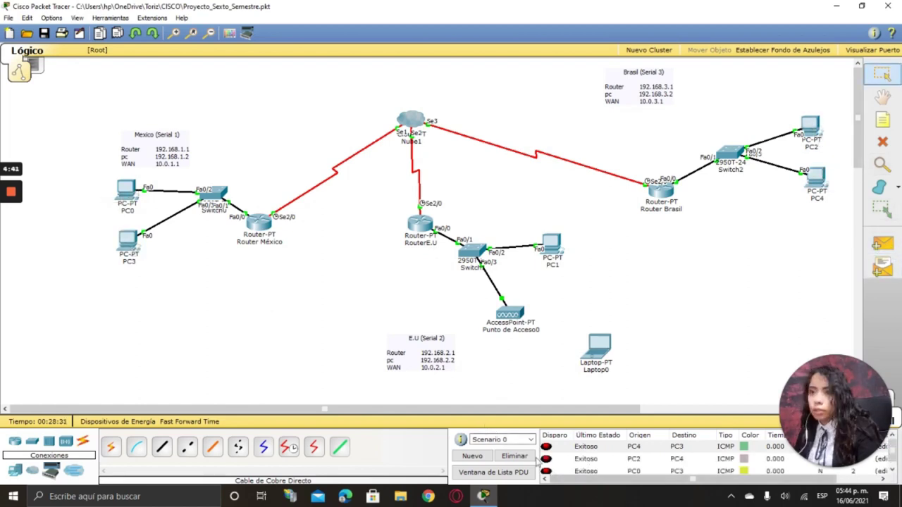
# Step: Clear the scenario's PDU list and send a simple PDU from PC4 to PC1
pyautogui.click(517, 456)
pyautogui.click(882, 243)
pyautogui.click(815, 178)
pyautogui.click(557, 255)
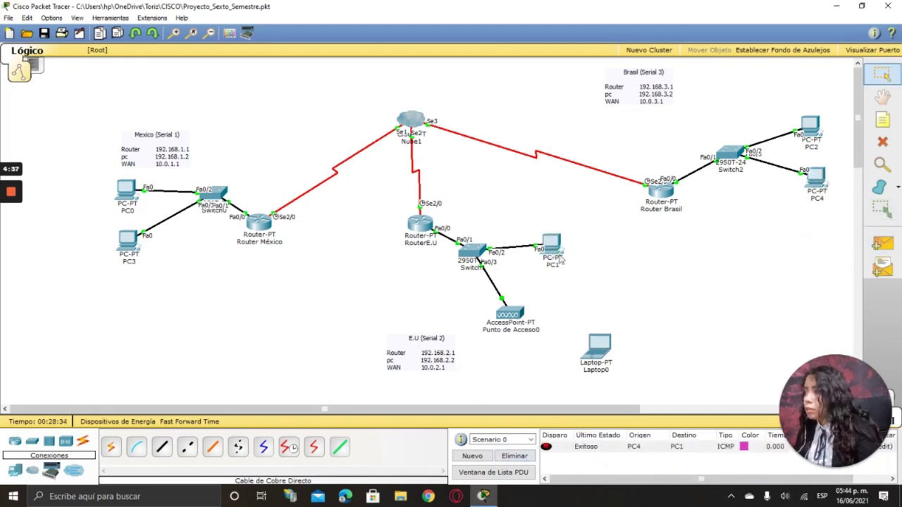
# Step: Try to send a simple PDU from PC4 to Laptop0 and dismiss the warning
pyautogui.click(883, 243)
pyautogui.click(818, 180)
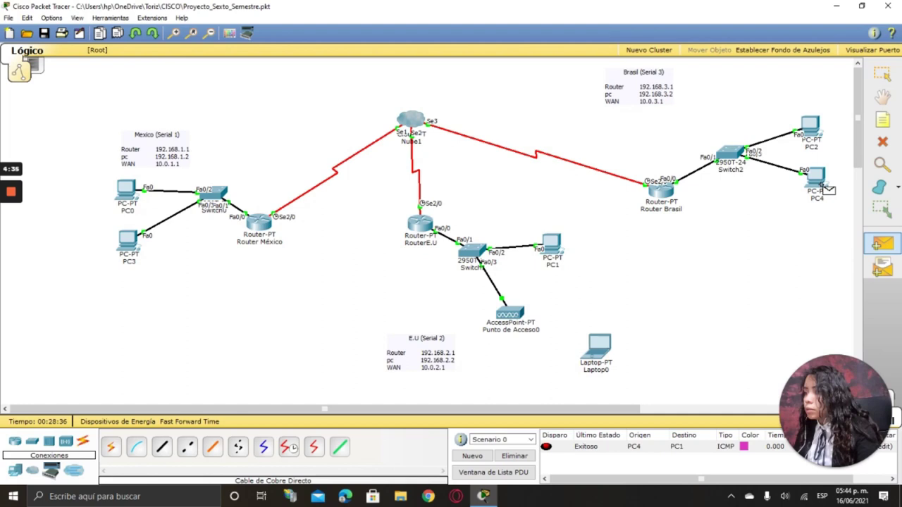
pyautogui.click(603, 345)
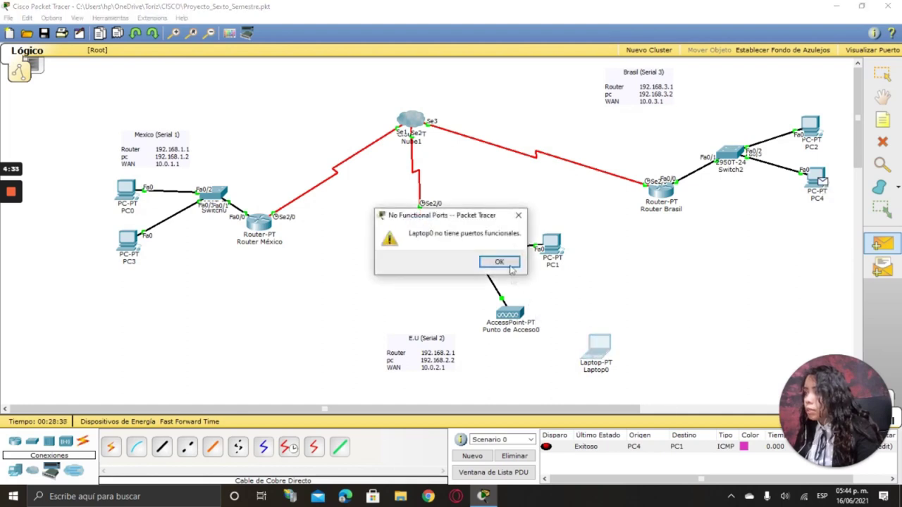
pyautogui.click(499, 262)
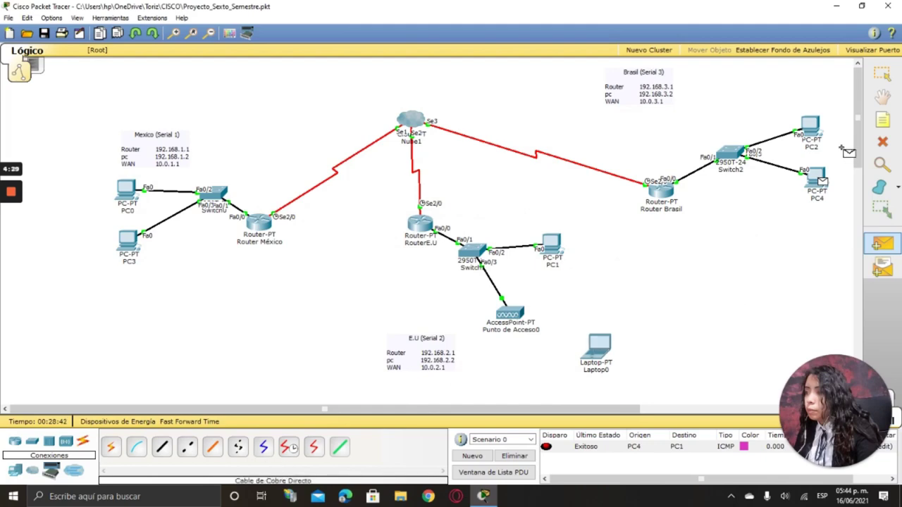
# Step: Replace Laptop0's built-in Ethernet module with the PT-LAPTOP-NM-1W wireless module, powering the laptop off for the swap and back on
pyautogui.click(882, 74)
pyautogui.click(598, 346)
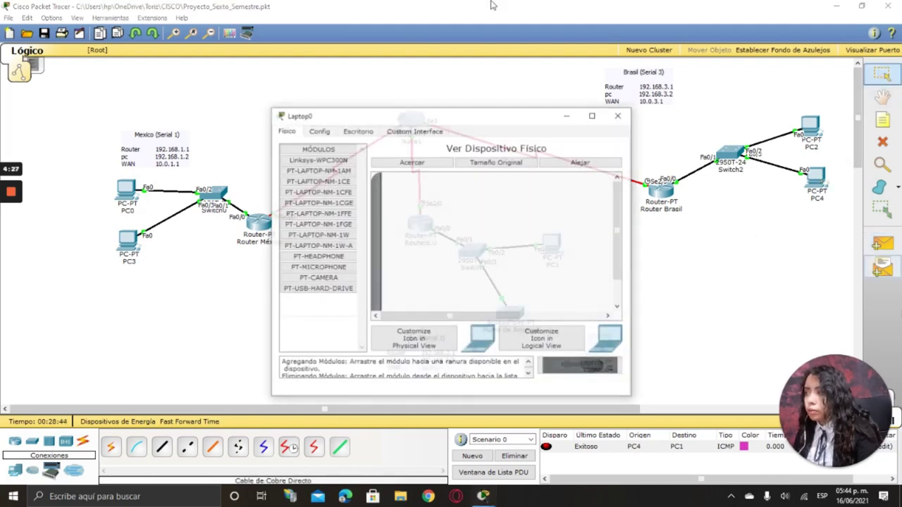
pyautogui.click(365, 136)
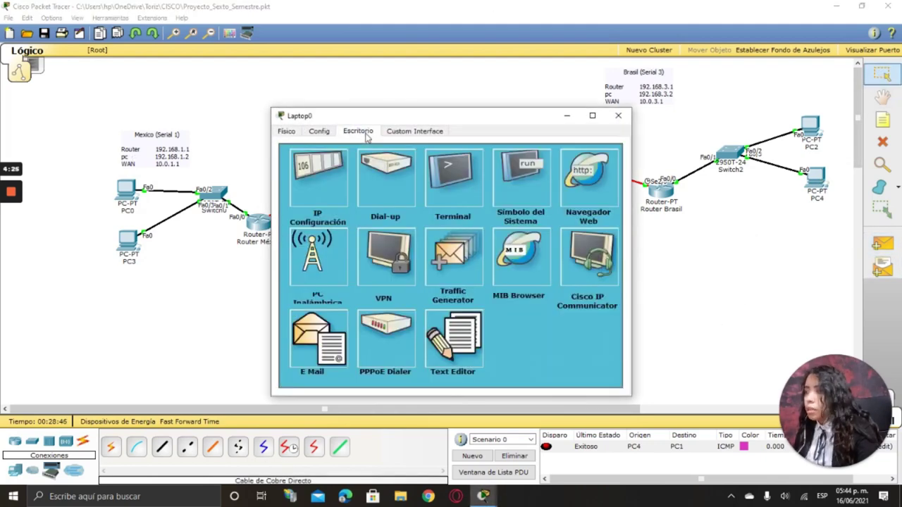
pyautogui.click(286, 131)
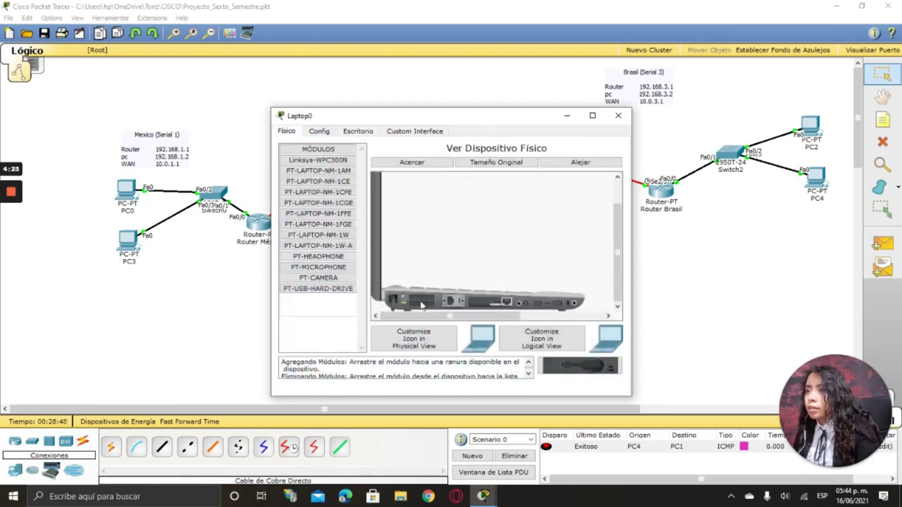
pyautogui.moveTo(422, 303); pyautogui.dragTo(311, 249)
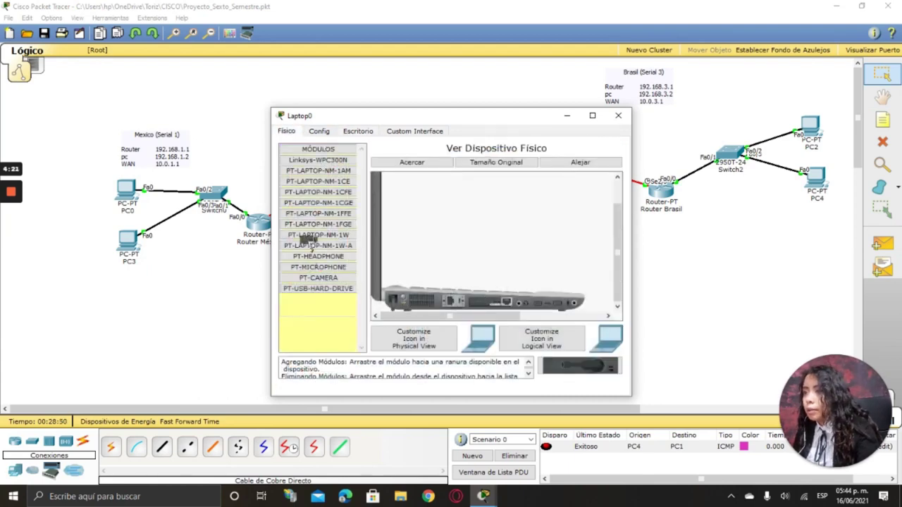
pyautogui.click(346, 236)
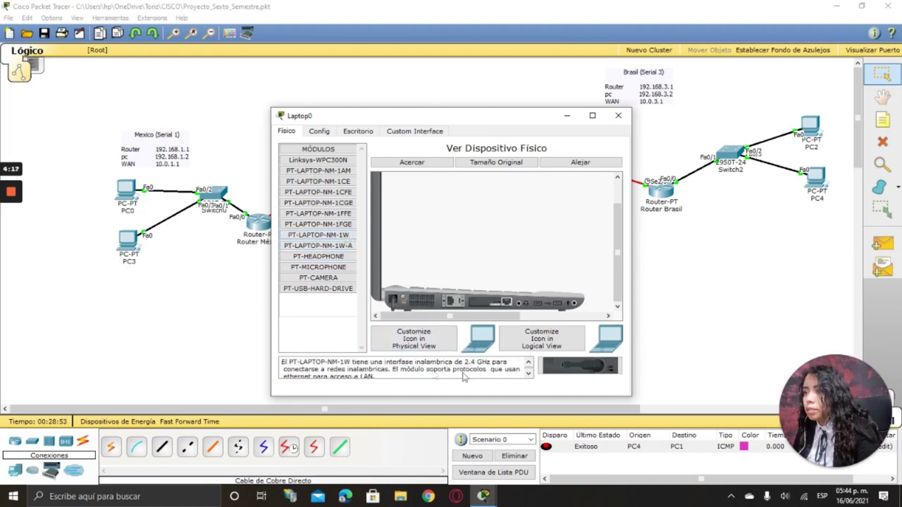
pyautogui.moveTo(561, 369); pyautogui.dragTo(410, 304)
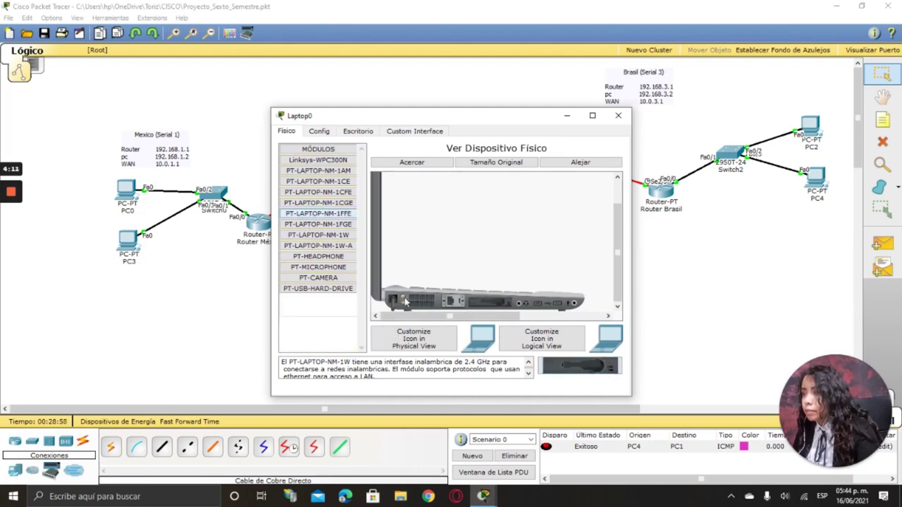
# Step: Give Laptop0 a static IP configuration with address 192.168.2.3 and subnet mask 255.255.255.0
pyautogui.click(357, 131)
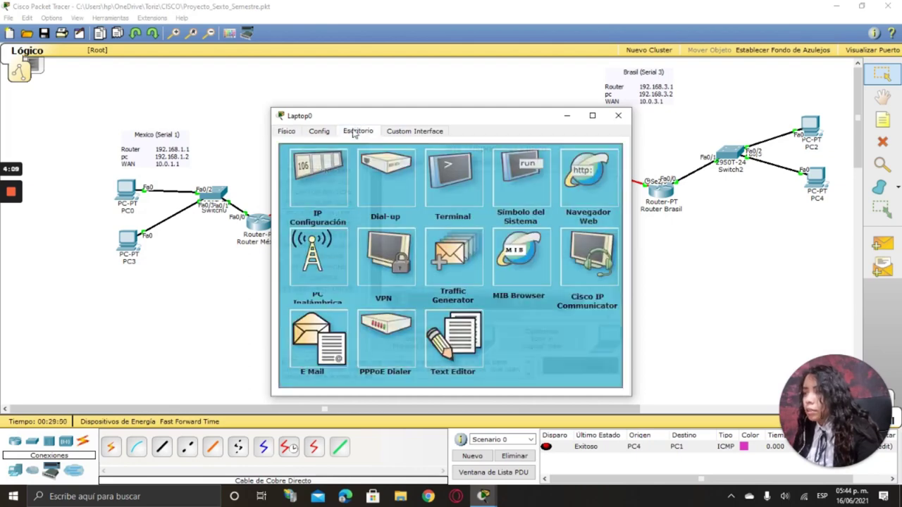
pyautogui.click(325, 200)
pyautogui.moveTo(437, 124); pyautogui.dragTo(189, 77)
pyautogui.click(96, 133)
pyautogui.click(141, 152)
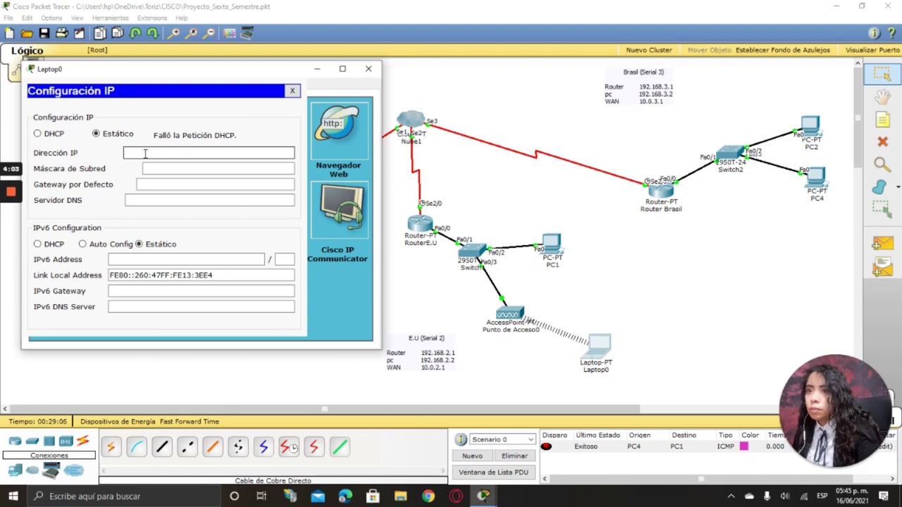
pyautogui.write('19')
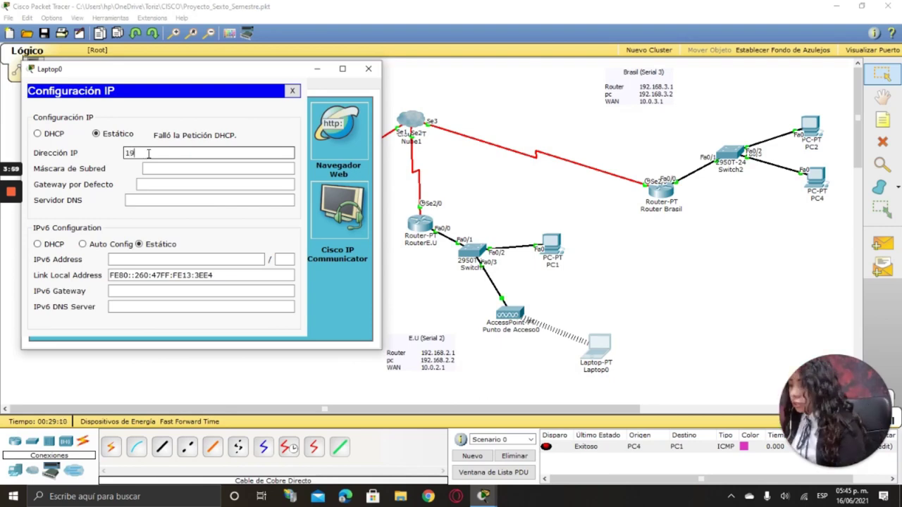
pyautogui.write('2.168')
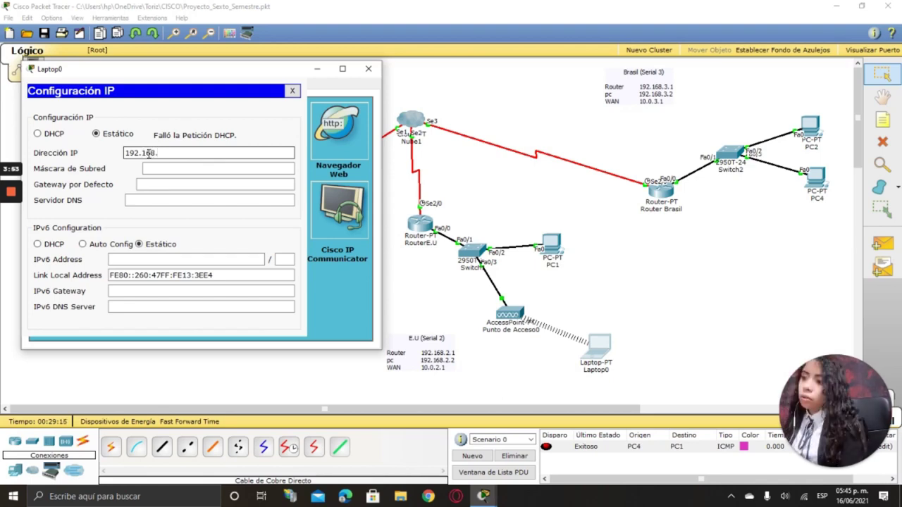
pyautogui.write('.3')
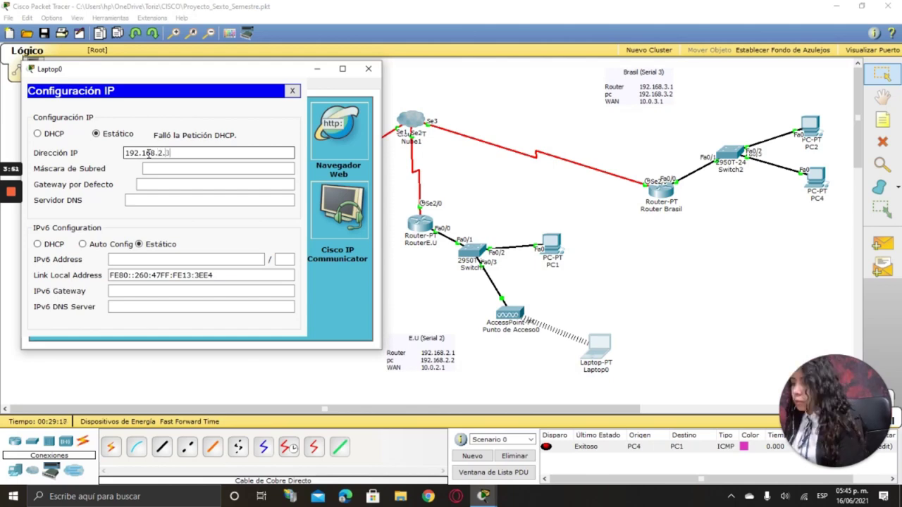
pyautogui.click(173, 169)
# Step: Fill in Laptop0's default gateway, starting from a copy of its IP address
pyautogui.moveTo(171, 153); pyautogui.dragTo(109, 159)
pyautogui.click(183, 184)
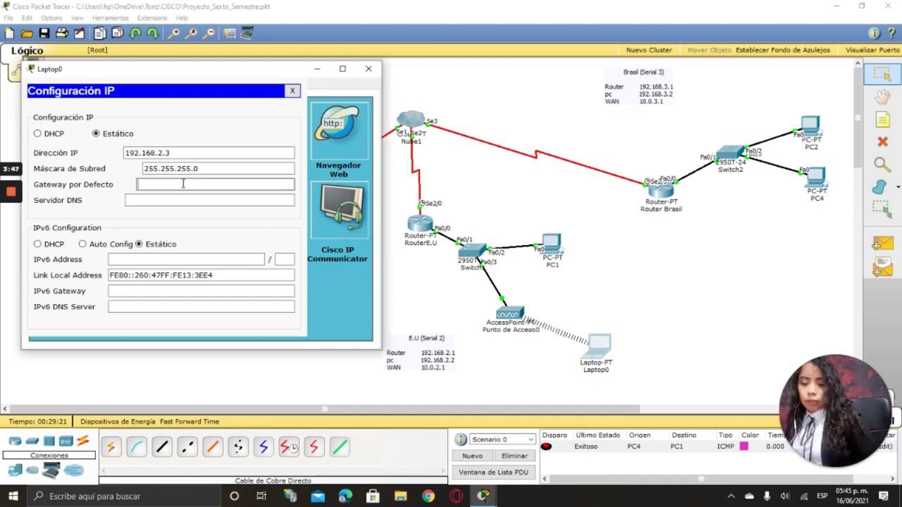